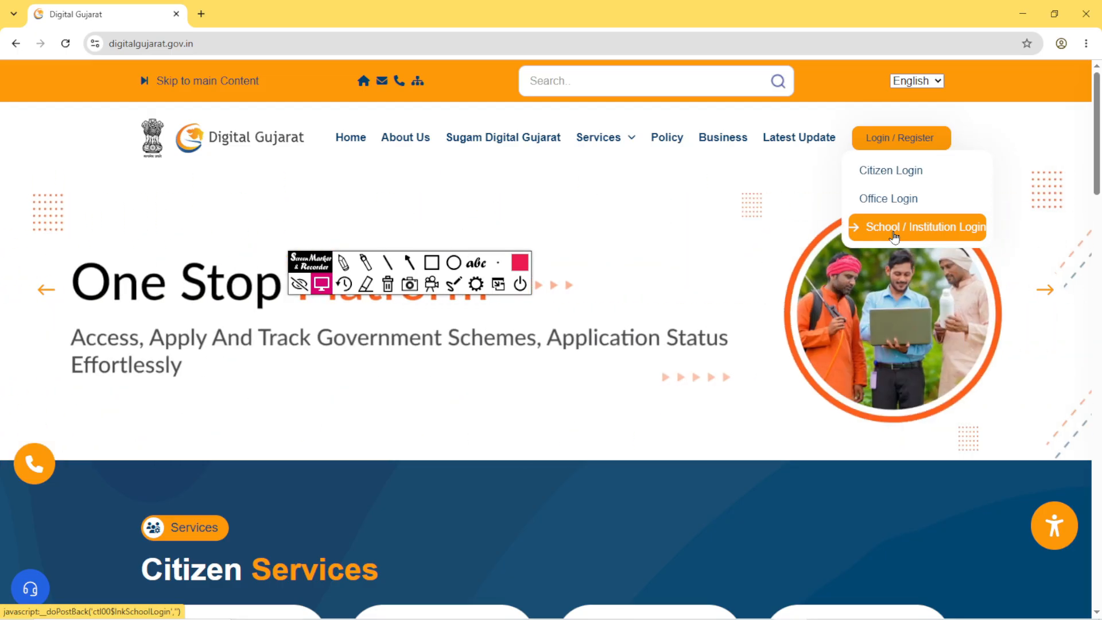
# - Open the School / Institution Login page and draw red rectangles around the login panel, the institution types and the School Login option
pyautogui.click(909, 235)
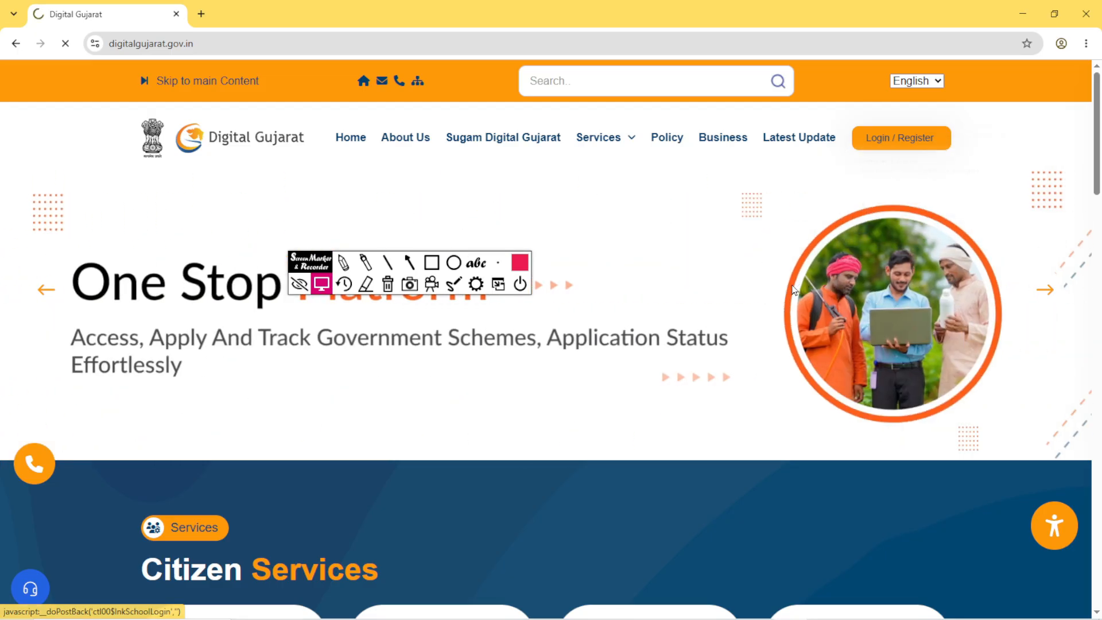
pyautogui.click(992, 245)
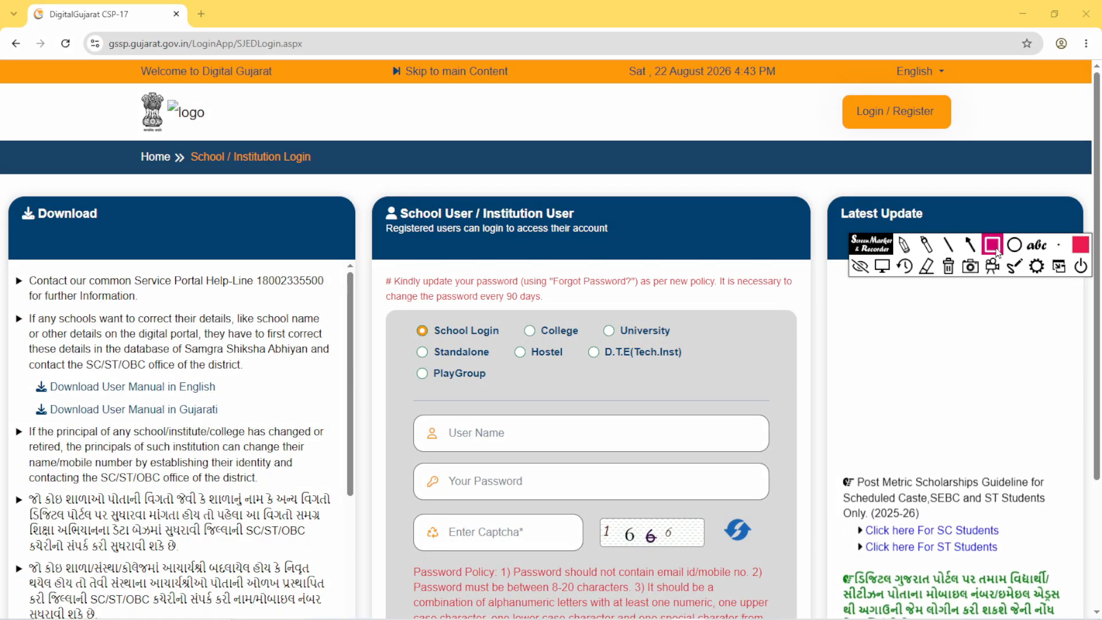
pyautogui.moveTo(376, 199)
pyautogui.mouseDown()
pyautogui.moveTo(462, 411)
pyautogui.moveTo(671, 607)
pyautogui.moveTo(787, 615)
pyautogui.mouseUp()
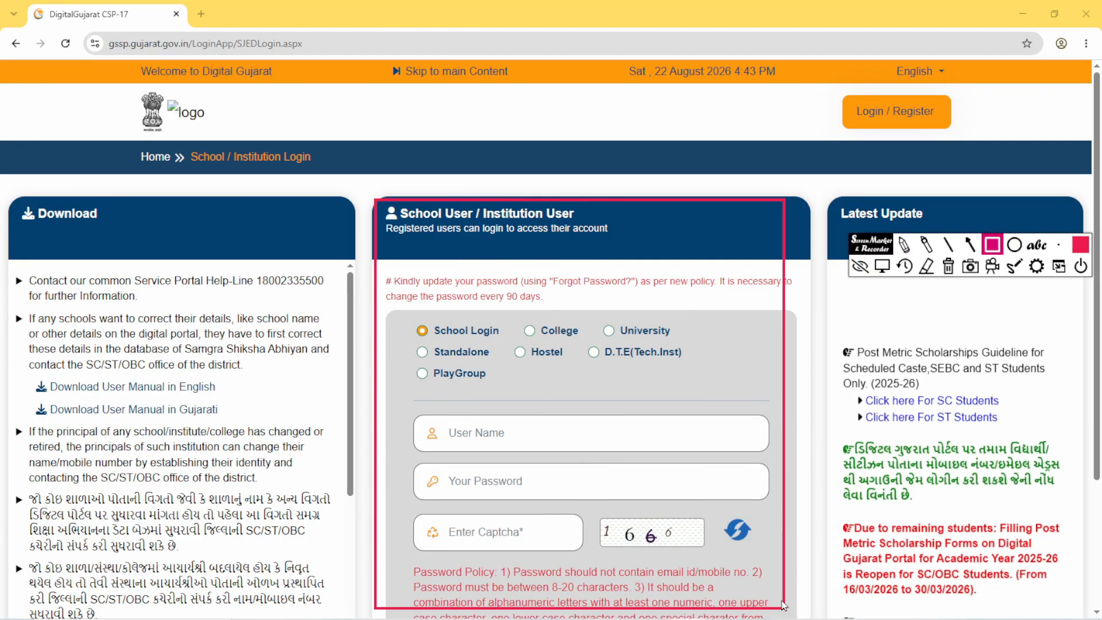
pyautogui.moveTo(404, 316)
pyautogui.mouseDown()
pyautogui.moveTo(563, 403)
pyautogui.moveTo(702, 391)
pyautogui.mouseUp()
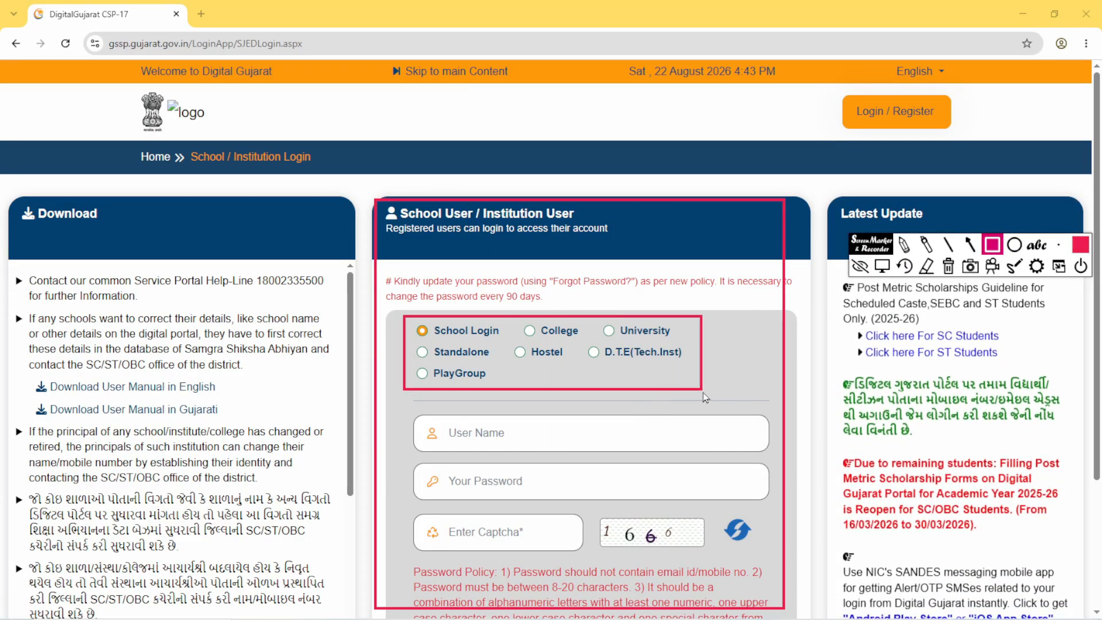
pyautogui.moveTo(414, 317)
pyautogui.mouseDown()
pyautogui.moveTo(485, 347)
pyautogui.moveTo(499, 340)
pyautogui.mouseUp()
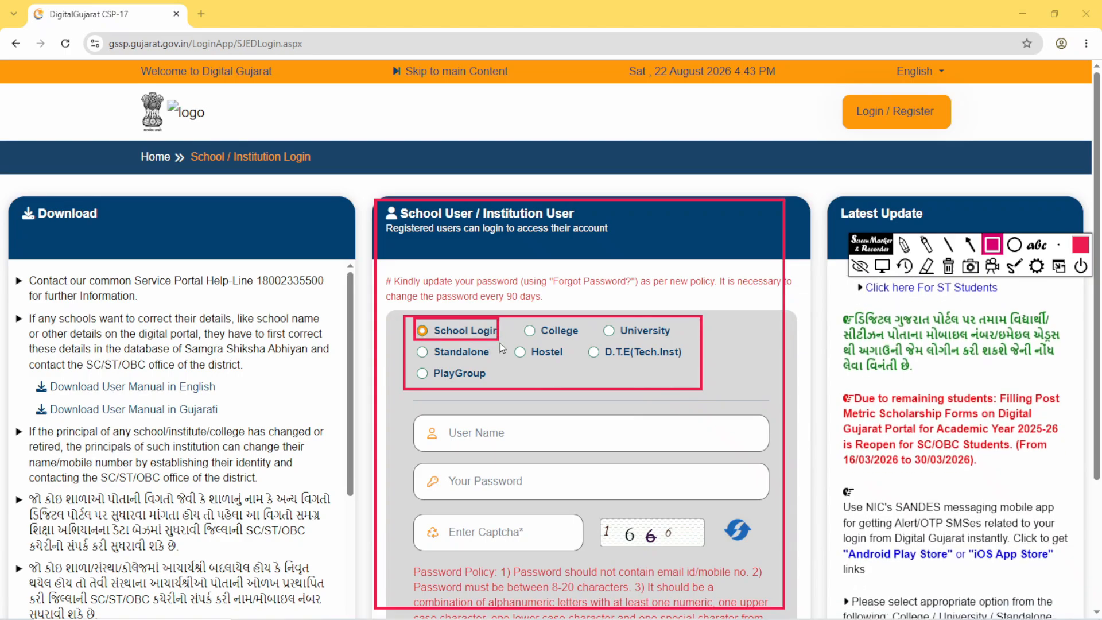
pyautogui.moveTo(412, 322); pyautogui.dragTo(429, 342)
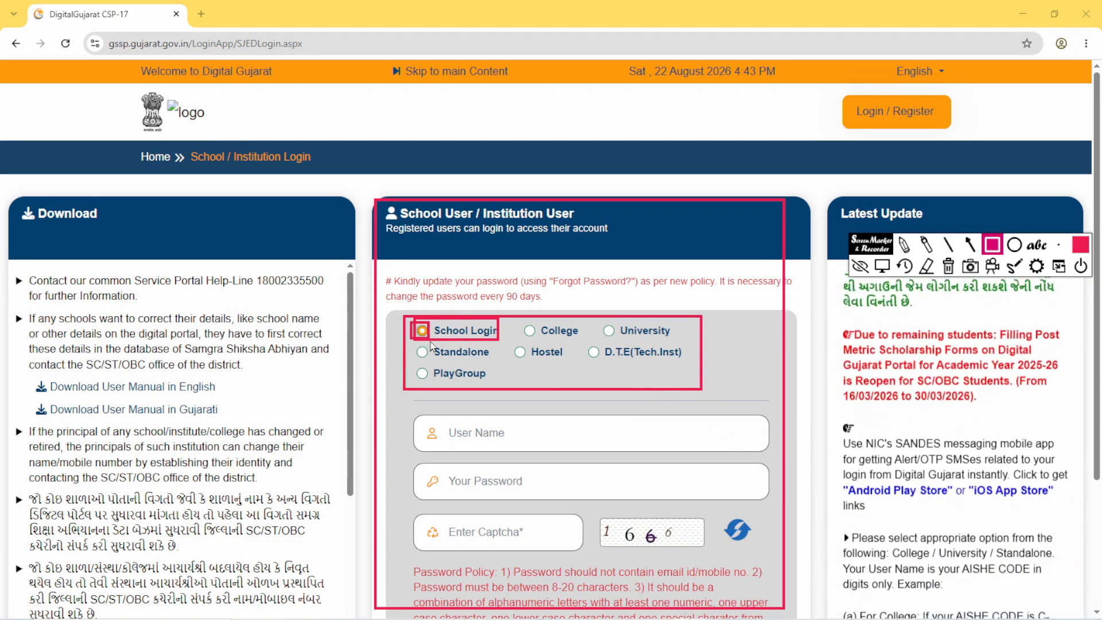
# - Outline the User Name field, the password field, the captcha image and the captcha entry field with red rectangles
pyautogui.moveTo(401, 405)
pyautogui.mouseDown()
pyautogui.moveTo(631, 452)
pyautogui.moveTo(769, 453)
pyautogui.mouseUp()
pyautogui.moveTo(402, 462)
pyautogui.mouseDown()
pyautogui.moveTo(593, 500)
pyautogui.moveTo(759, 492)
pyautogui.mouseUp()
pyautogui.moveTo(598, 509)
pyautogui.mouseDown()
pyautogui.moveTo(671, 555)
pyautogui.moveTo(761, 562)
pyautogui.mouseUp()
pyautogui.moveTo(415, 512); pyautogui.dragTo(573, 554)
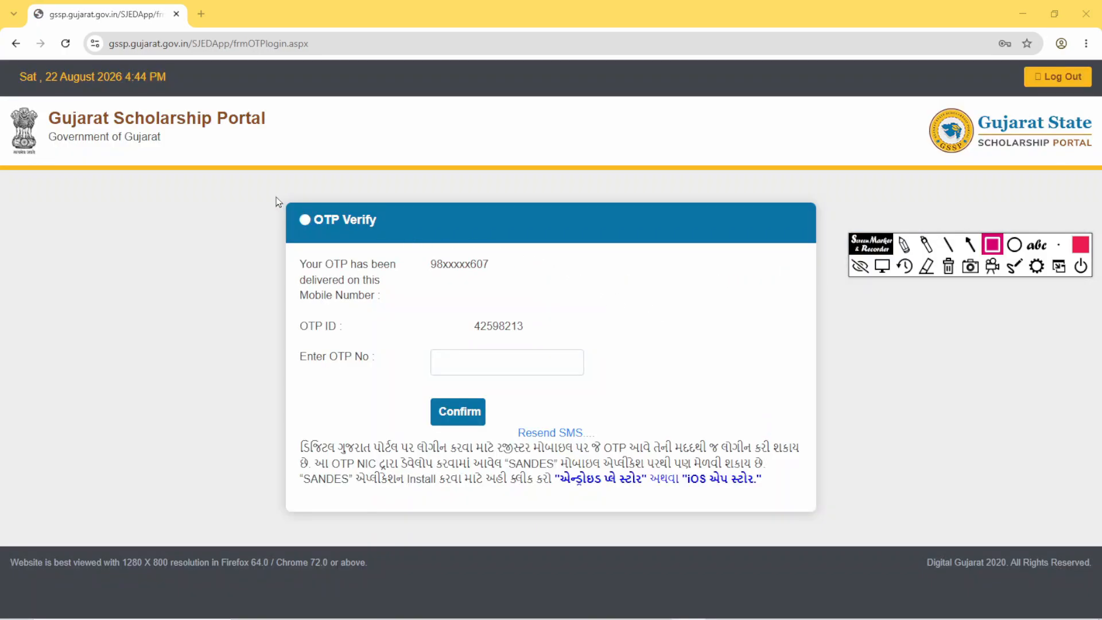
# - Outline the OTP Verify panel, its OTP entry field and the Confirm button with red rectangles
pyautogui.moveTo(276, 197)
pyautogui.mouseDown()
pyautogui.moveTo(440, 519)
pyautogui.moveTo(813, 518)
pyautogui.mouseUp()
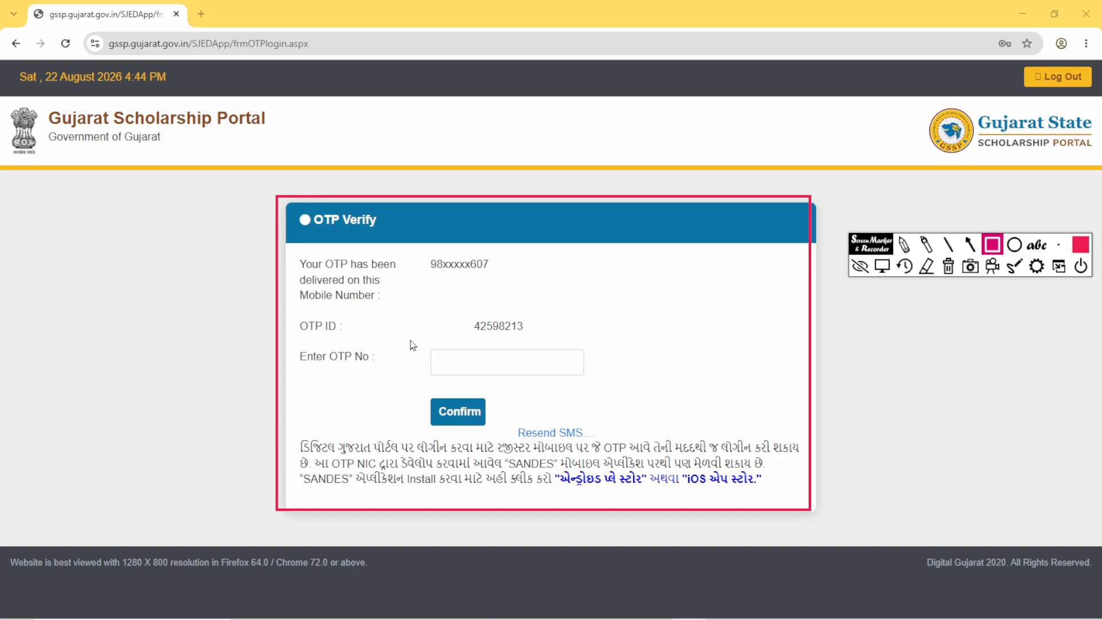
pyautogui.moveTo(409, 342)
pyautogui.mouseDown()
pyautogui.moveTo(608, 377)
pyautogui.moveTo(612, 392)
pyautogui.mouseUp()
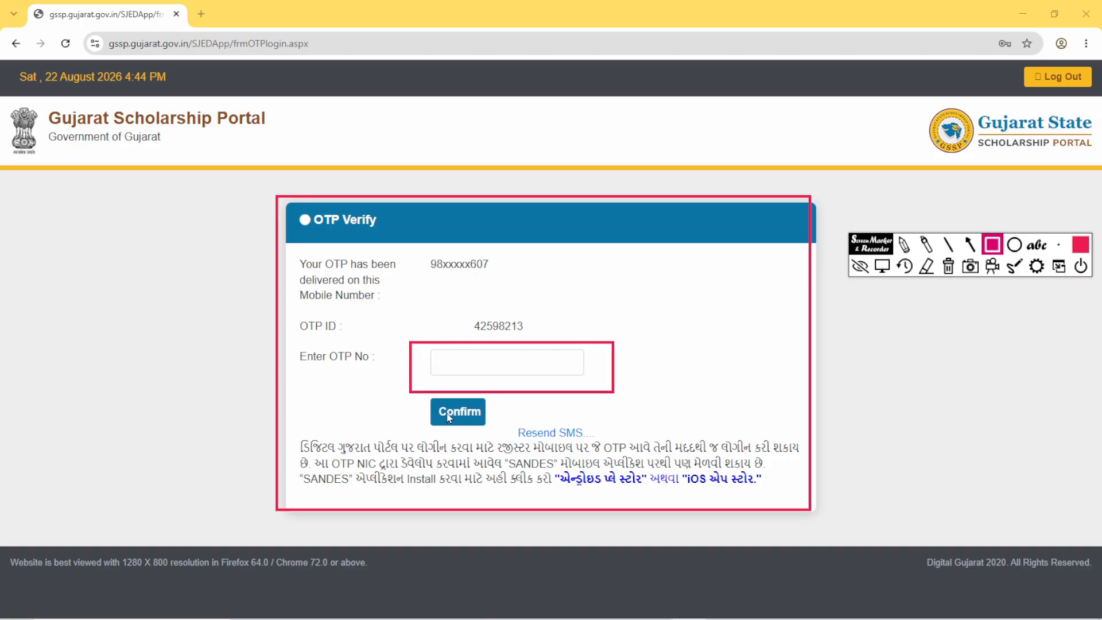
pyautogui.moveTo(413, 394); pyautogui.dragTo(497, 436)
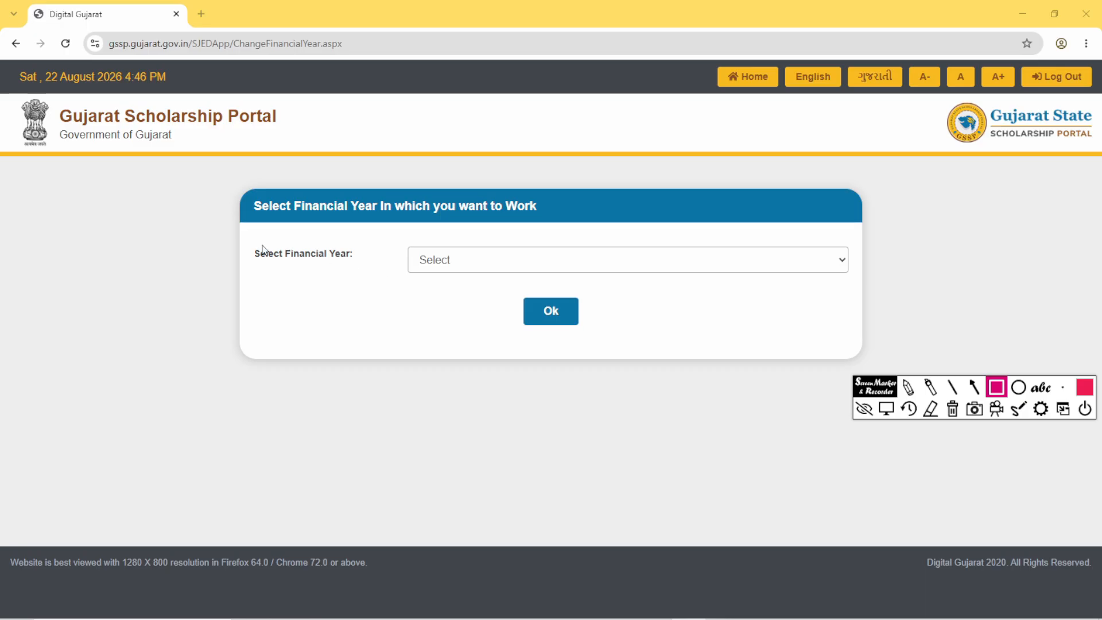
# - Draw red rectangles around the financial year panel, the Select Financial Year label and its selection field
pyautogui.moveTo(241, 188)
pyautogui.mouseDown()
pyautogui.moveTo(312, 298)
pyautogui.moveTo(899, 346)
pyautogui.mouseUp()
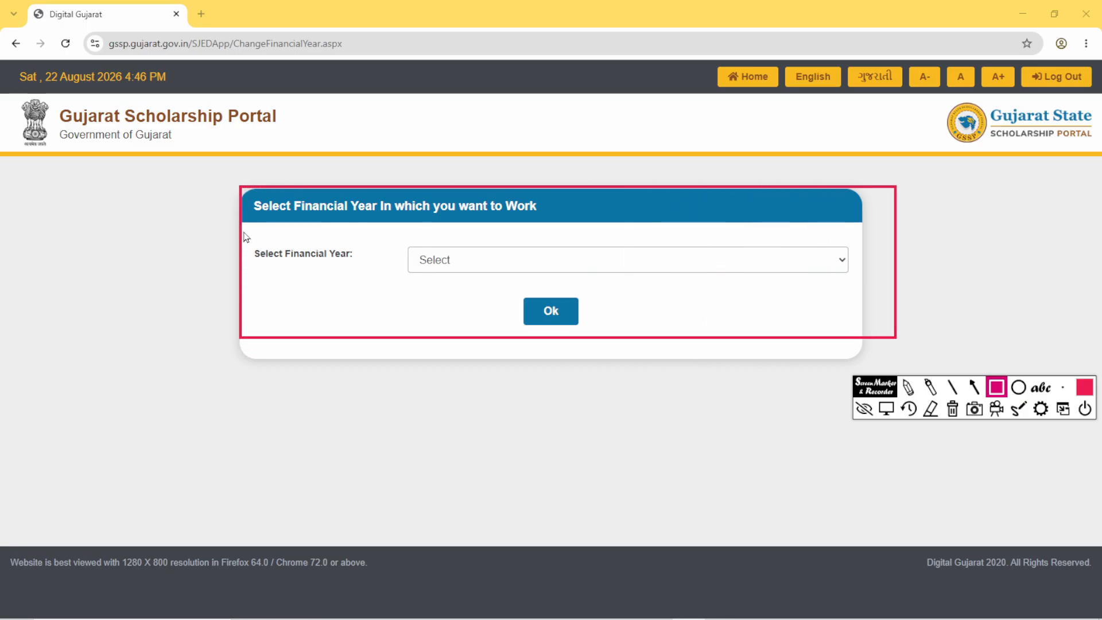
pyautogui.moveTo(245, 231); pyautogui.dragTo(367, 287)
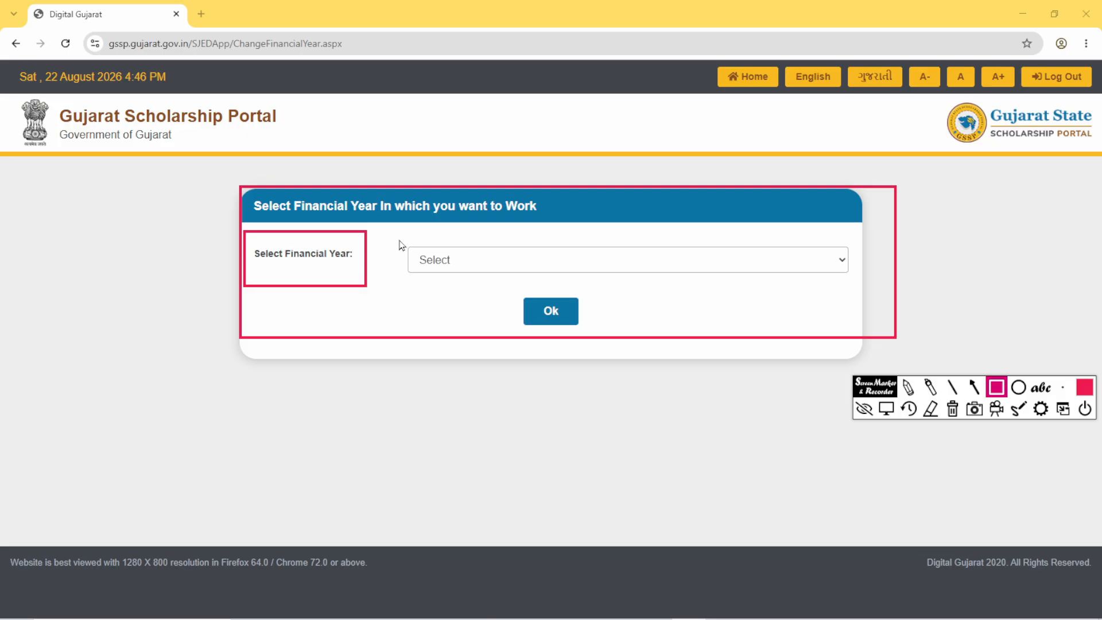
pyautogui.moveTo(399, 238)
pyautogui.mouseDown()
pyautogui.moveTo(425, 277)
pyautogui.moveTo(566, 278)
pyautogui.mouseUp()
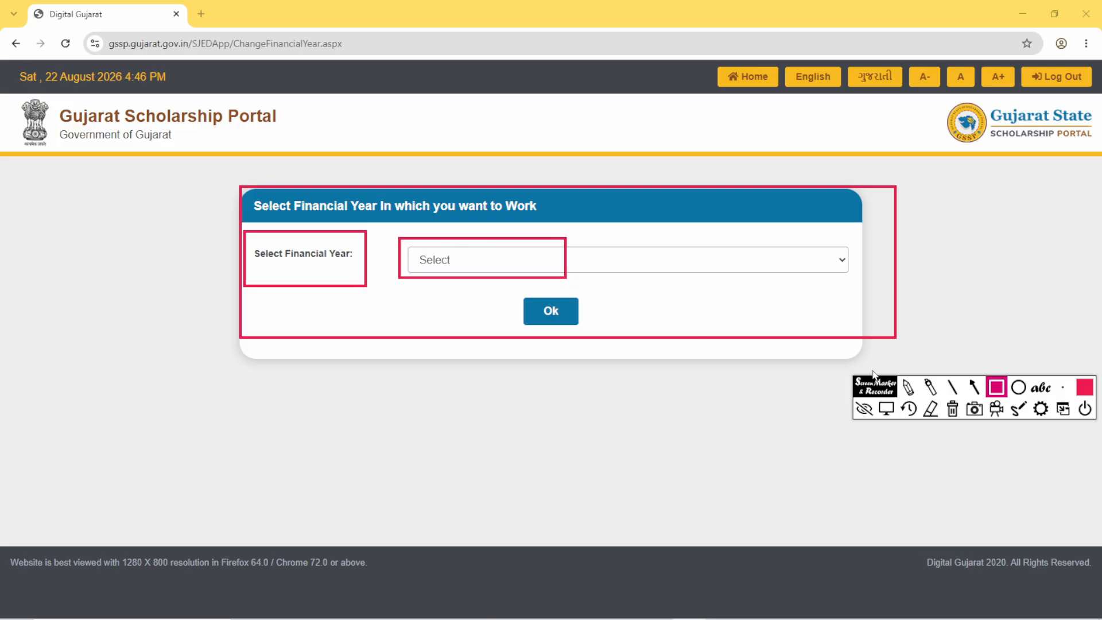
pyautogui.click(885, 409)
pyautogui.click(471, 267)
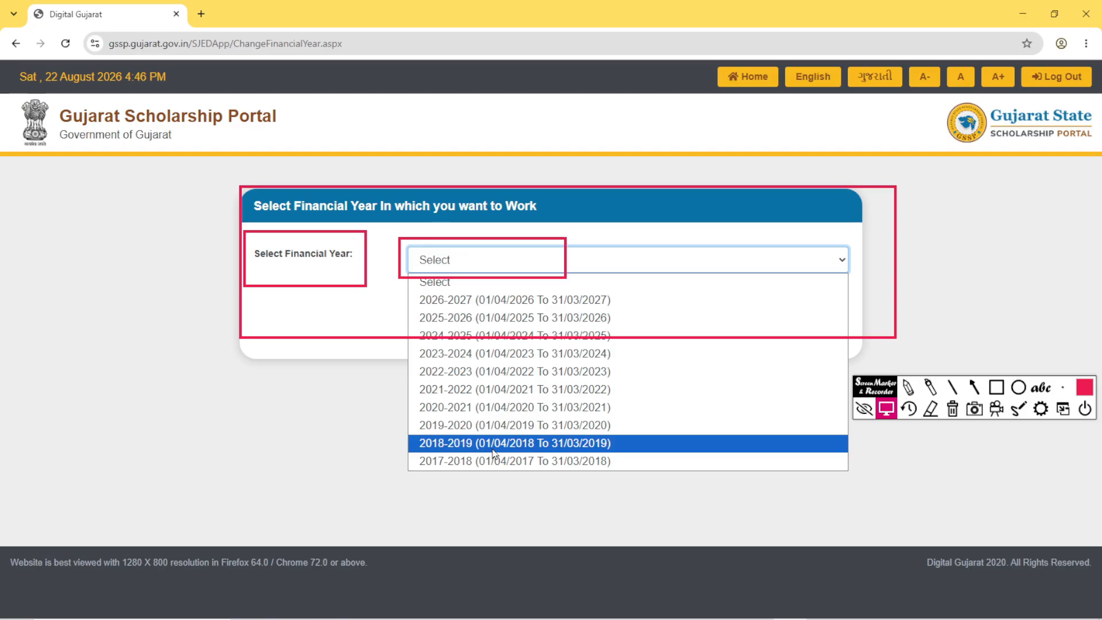
pyautogui.click(448, 300)
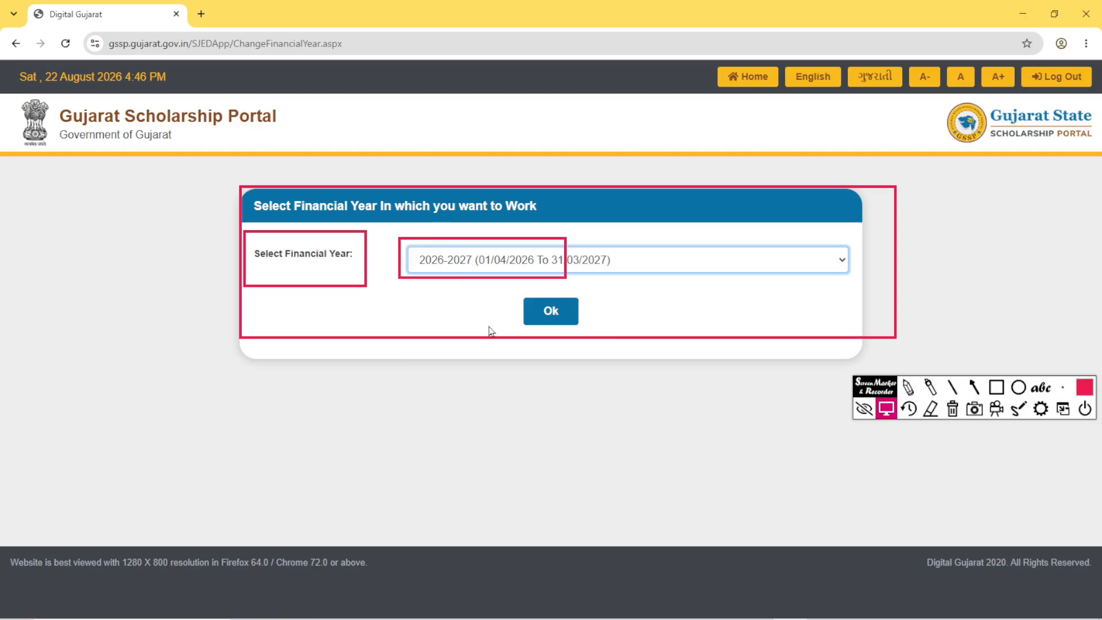
pyautogui.click(995, 390)
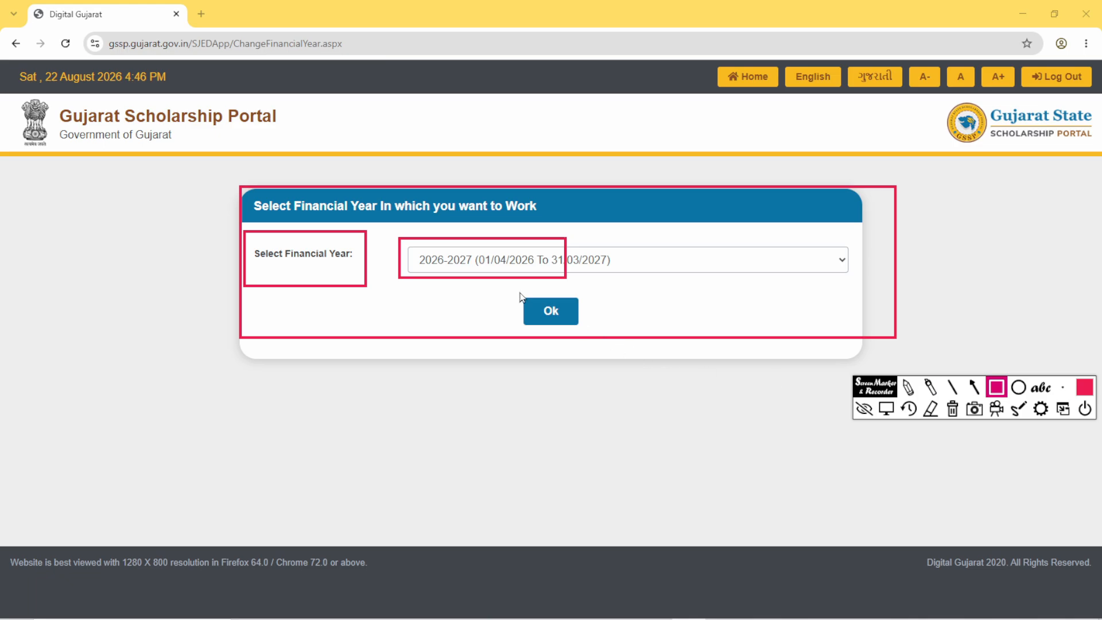
pyautogui.moveTo(518, 291); pyautogui.dragTo(614, 333)
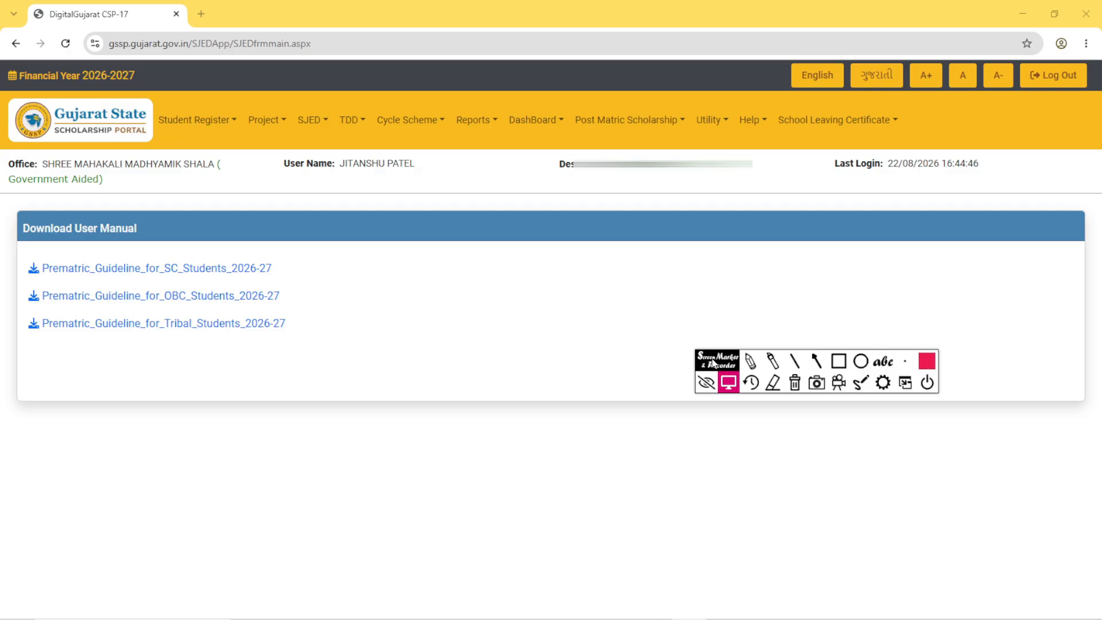
# - Draw red rectangles around the Gujarat State Scholarship Portal logo and the whole main menu bar
pyautogui.click(838, 361)
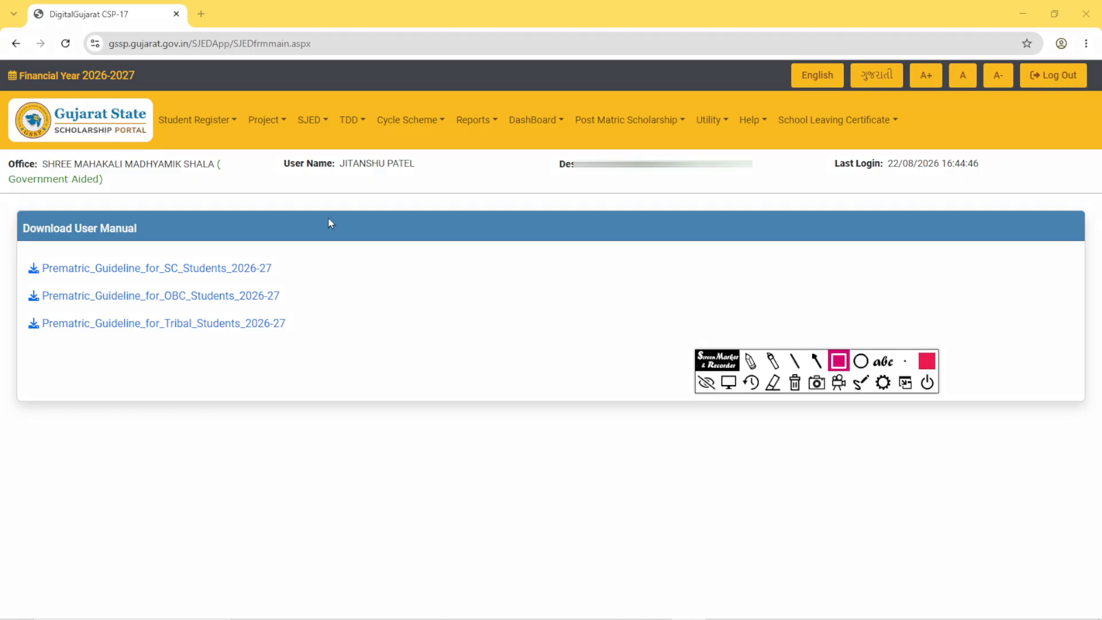
pyautogui.moveTo(9, 100)
pyautogui.mouseDown()
pyautogui.moveTo(42, 138)
pyautogui.moveTo(135, 148)
pyautogui.mouseUp()
pyautogui.moveTo(158, 105)
pyautogui.mouseDown()
pyautogui.moveTo(223, 141)
pyautogui.moveTo(698, 131)
pyautogui.moveTo(907, 151)
pyautogui.mouseUp()
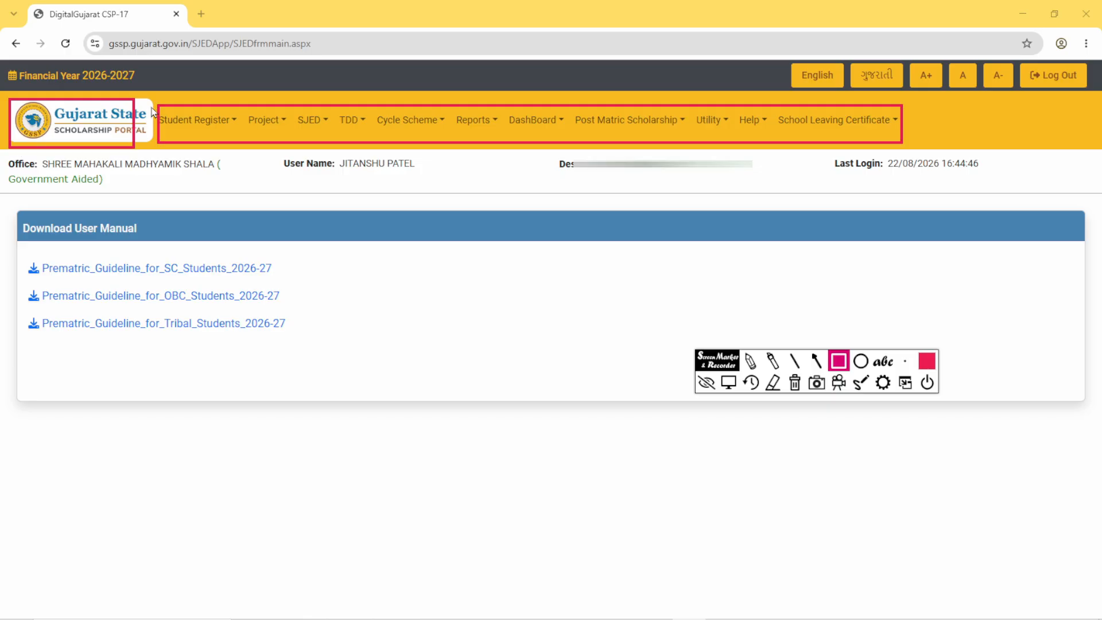
# - Outline each main menu entry from Student Register to DashBoard, that whole group, and Post Matric Scholarship with red rectangles
pyautogui.moveTo(153, 103)
pyautogui.mouseDown()
pyautogui.moveTo(207, 143)
pyautogui.moveTo(236, 137)
pyautogui.mouseUp()
pyautogui.moveTo(241, 99)
pyautogui.mouseDown()
pyautogui.moveTo(252, 138)
pyautogui.moveTo(281, 137)
pyautogui.mouseUp()
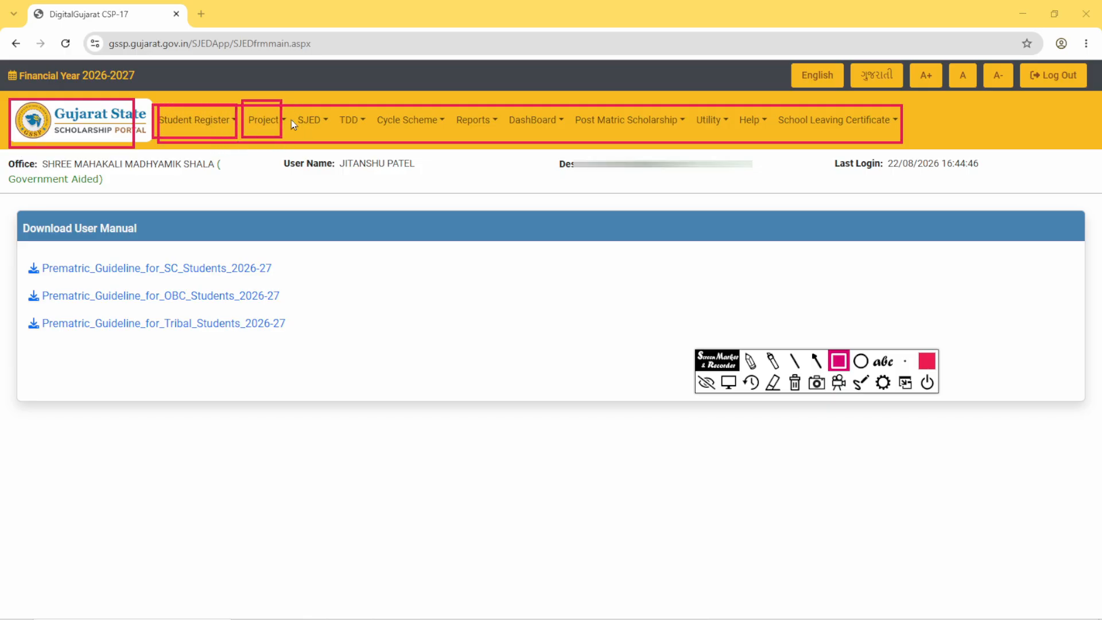
pyautogui.moveTo(291, 98)
pyautogui.mouseDown()
pyautogui.moveTo(311, 143)
pyautogui.moveTo(328, 141)
pyautogui.mouseUp()
pyautogui.moveTo(334, 95)
pyautogui.mouseDown()
pyautogui.moveTo(342, 132)
pyautogui.moveTo(363, 151)
pyautogui.mouseUp()
pyautogui.moveTo(376, 98)
pyautogui.mouseDown()
pyautogui.moveTo(396, 146)
pyautogui.moveTo(451, 148)
pyautogui.mouseUp()
pyautogui.moveTo(453, 99); pyautogui.dragTo(498, 148)
pyautogui.moveTo(505, 101)
pyautogui.mouseDown()
pyautogui.moveTo(522, 150)
pyautogui.moveTo(562, 148)
pyautogui.mouseUp()
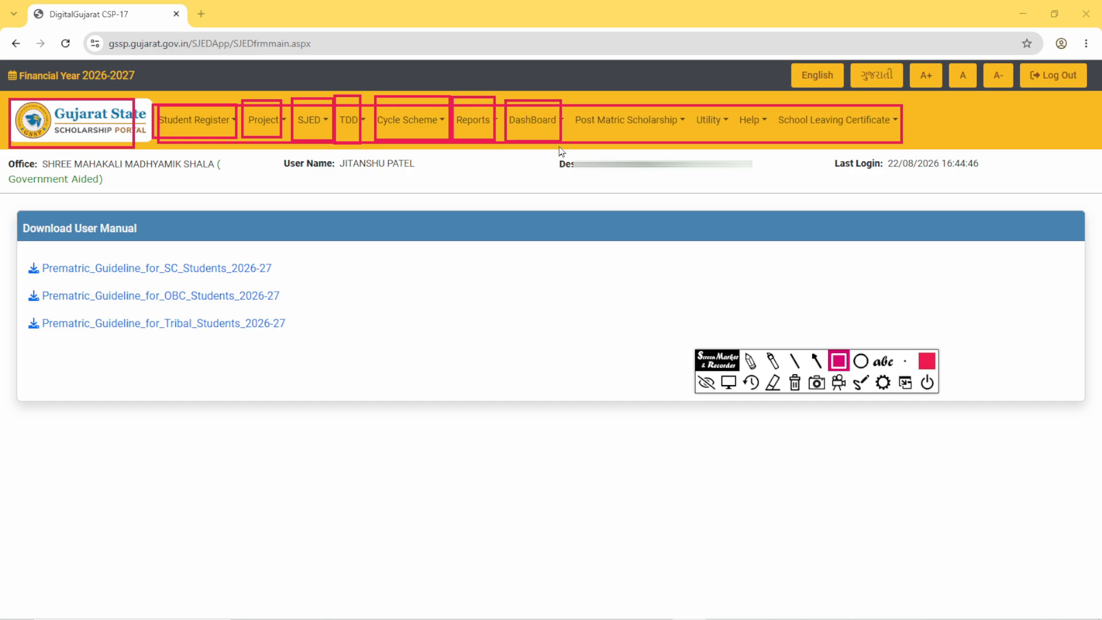
pyautogui.moveTo(144, 90)
pyautogui.mouseDown()
pyautogui.moveTo(256, 150)
pyautogui.moveTo(501, 135)
pyautogui.moveTo(561, 147)
pyautogui.mouseUp()
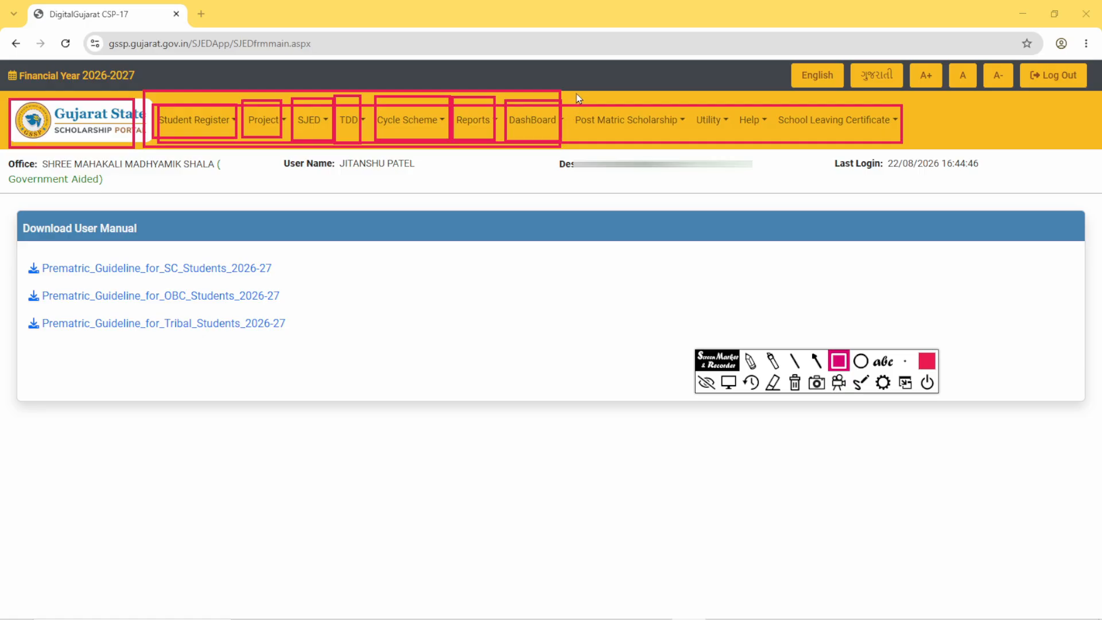
pyautogui.moveTo(576, 94)
pyautogui.mouseDown()
pyautogui.moveTo(625, 132)
pyautogui.moveTo(687, 147)
pyautogui.mouseUp()
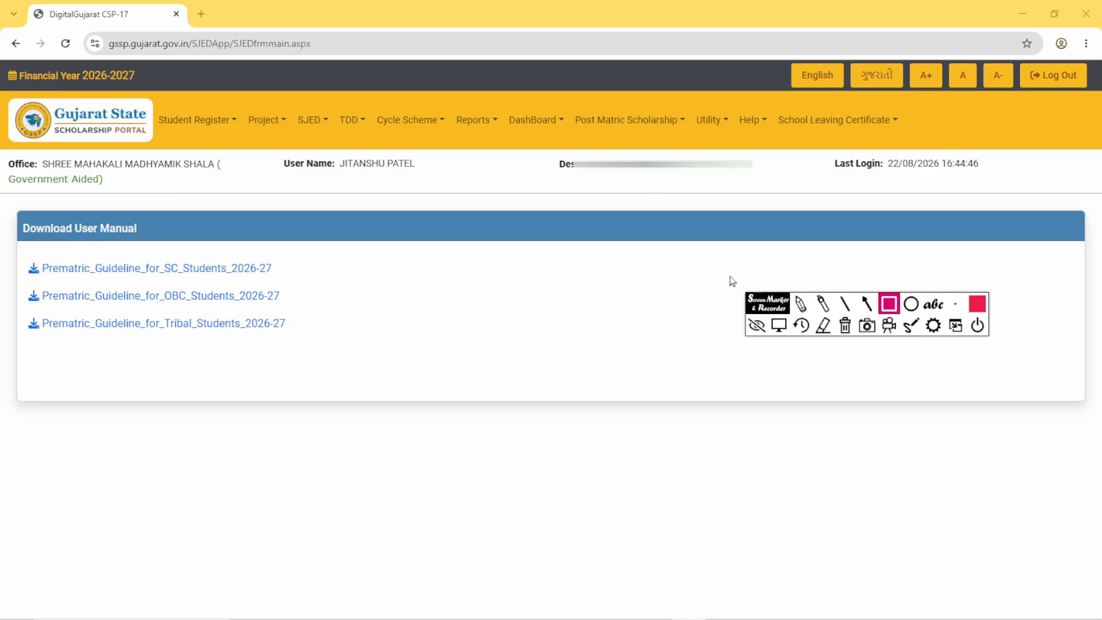
# - Outline the Student Register menu entry with a red rectangle and expand its list of options
pyautogui.moveTo(146, 104)
pyautogui.mouseDown()
pyautogui.moveTo(202, 142)
pyautogui.moveTo(246, 147)
pyautogui.mouseUp()
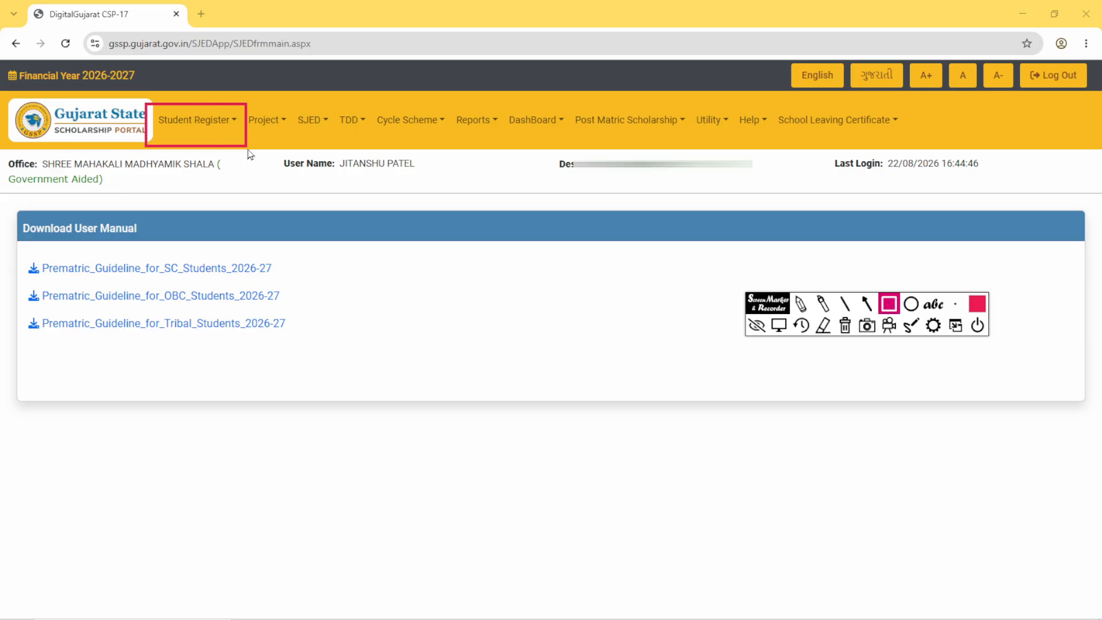
pyautogui.click(788, 329)
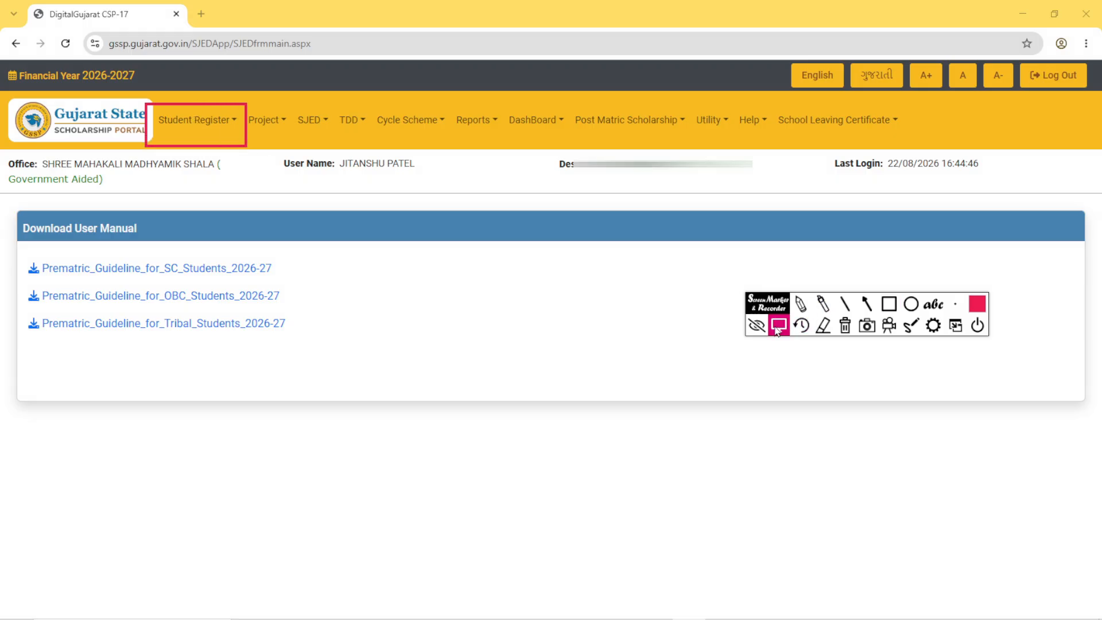
pyautogui.click(236, 131)
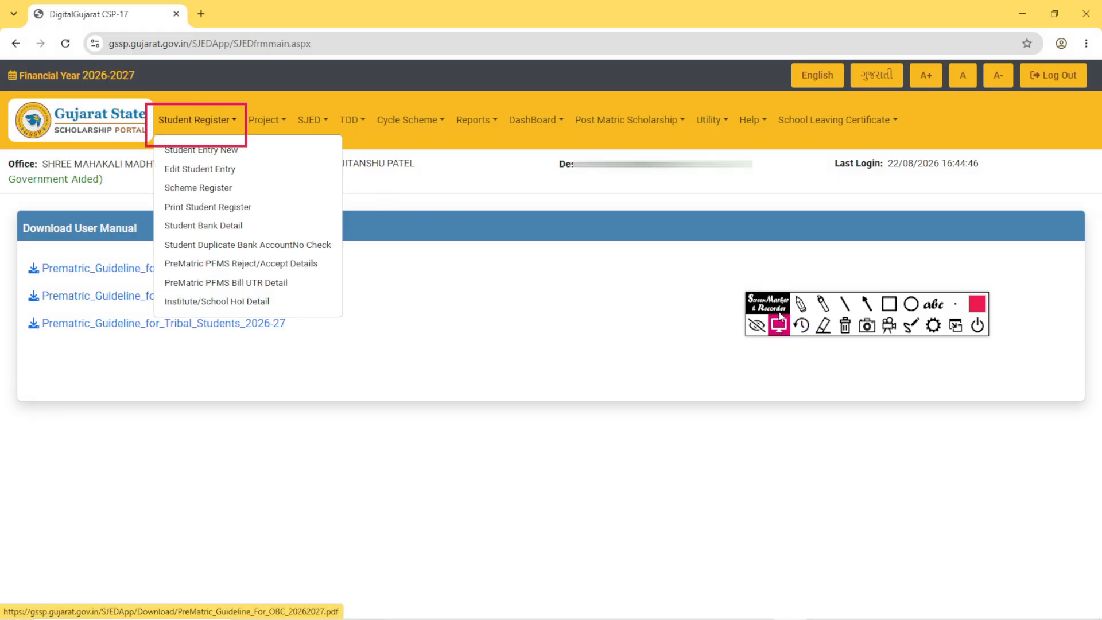
# - Clear the drawn marks and outline the Student Entry New option with a red rectangle
pyautogui.click(845, 326)
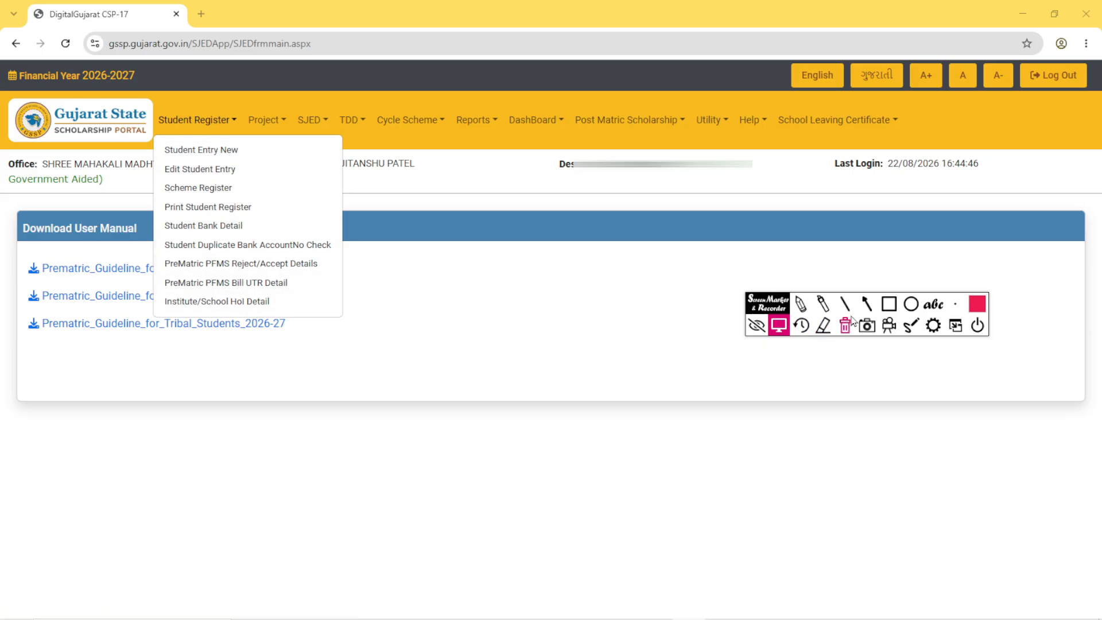
pyautogui.click(889, 303)
pyautogui.moveTo(157, 140); pyautogui.dragTo(260, 175)
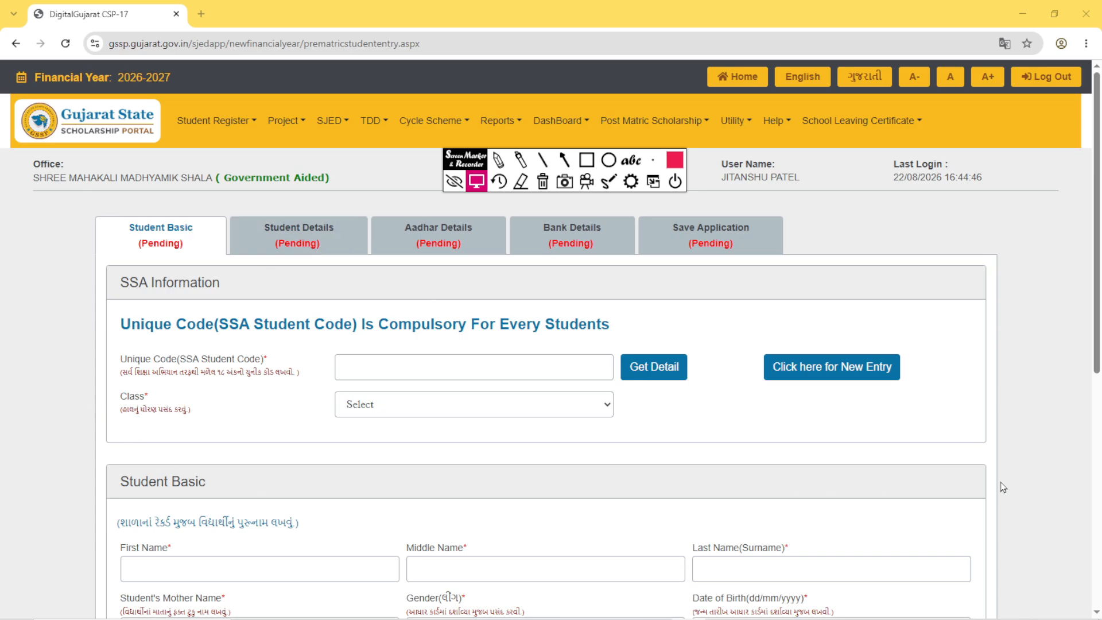
# - Mark with red rectangles the row of application stages, and the Unique Code (SSA Student Code) field with its Get Detail button
pyautogui.click(586, 160)
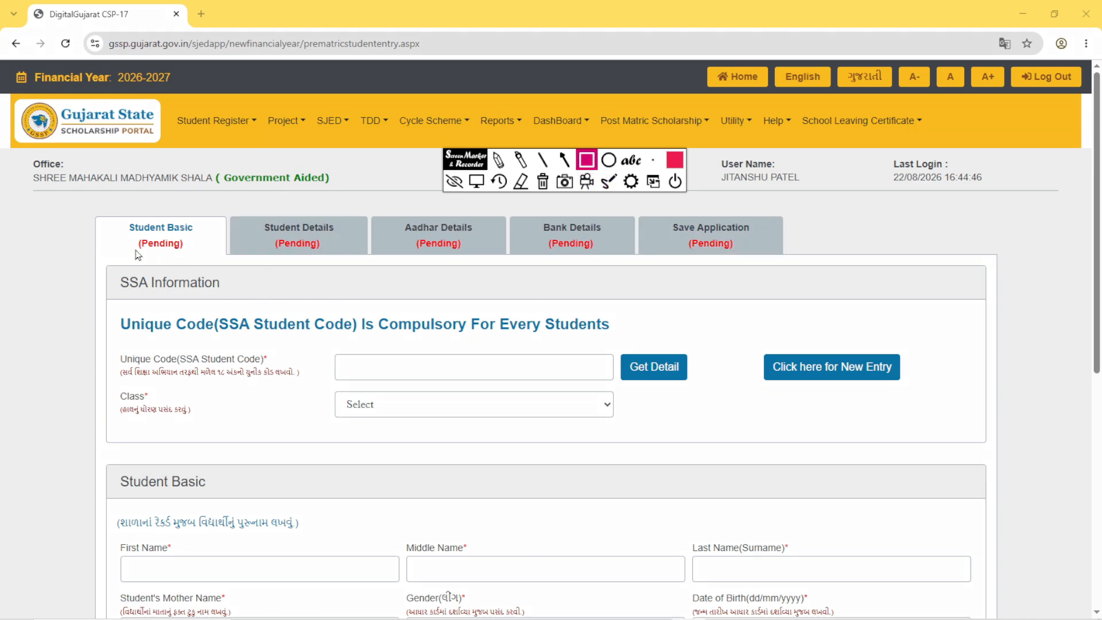
pyautogui.moveTo(93, 214); pyautogui.dragTo(796, 266)
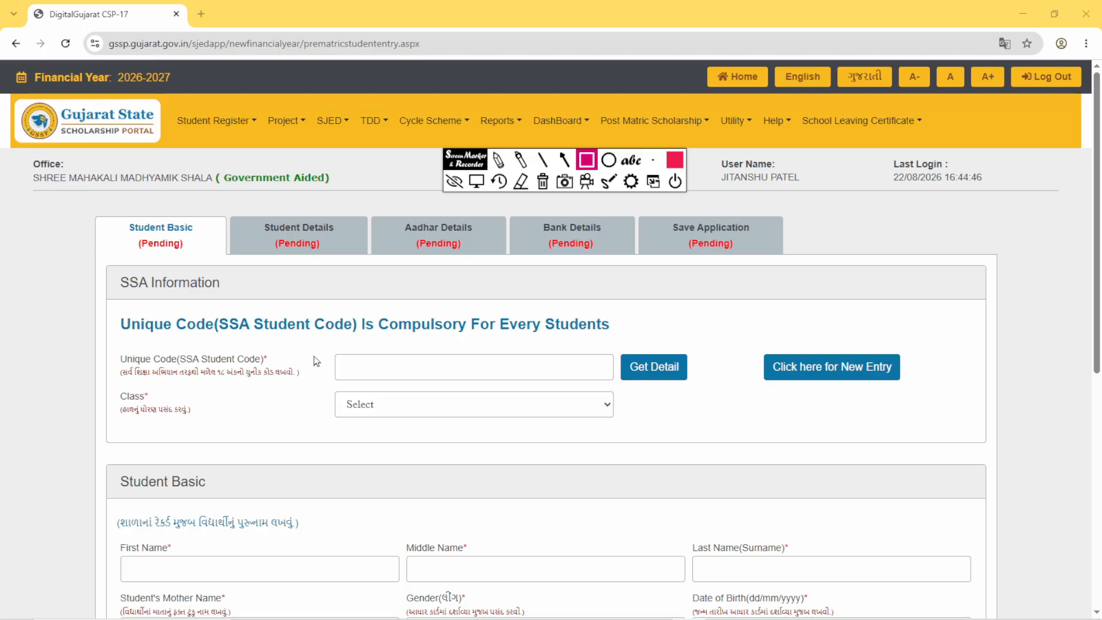
pyautogui.moveTo(325, 336)
pyautogui.mouseDown()
pyautogui.moveTo(425, 376)
pyautogui.moveTo(619, 385)
pyautogui.mouseUp()
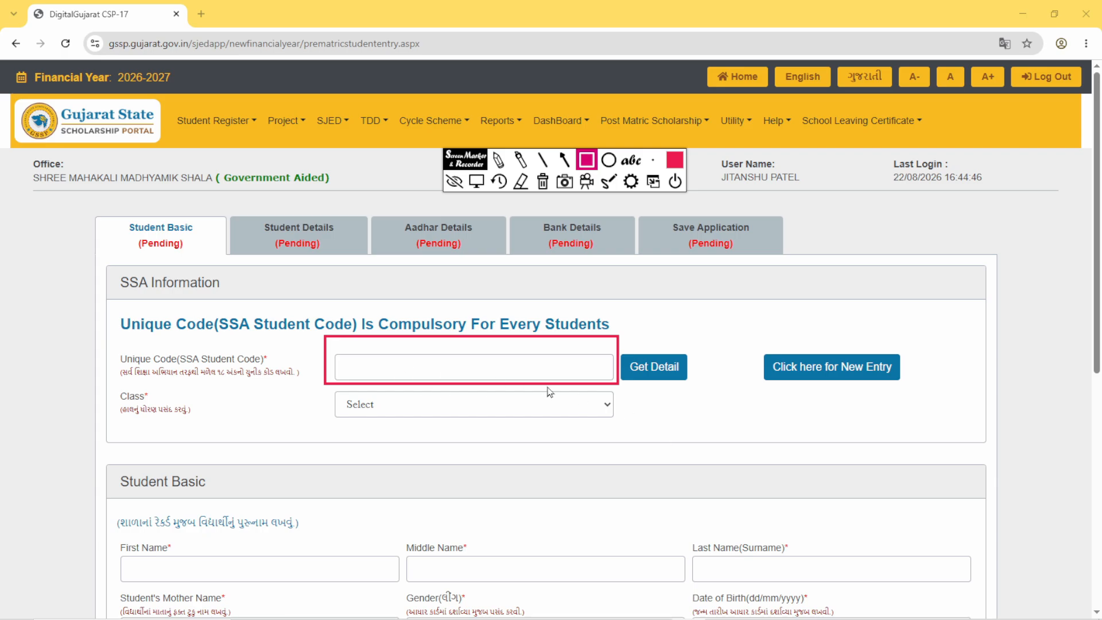
pyautogui.moveTo(612, 339)
pyautogui.mouseDown()
pyautogui.moveTo(678, 386)
pyautogui.moveTo(703, 388)
pyautogui.mouseUp()
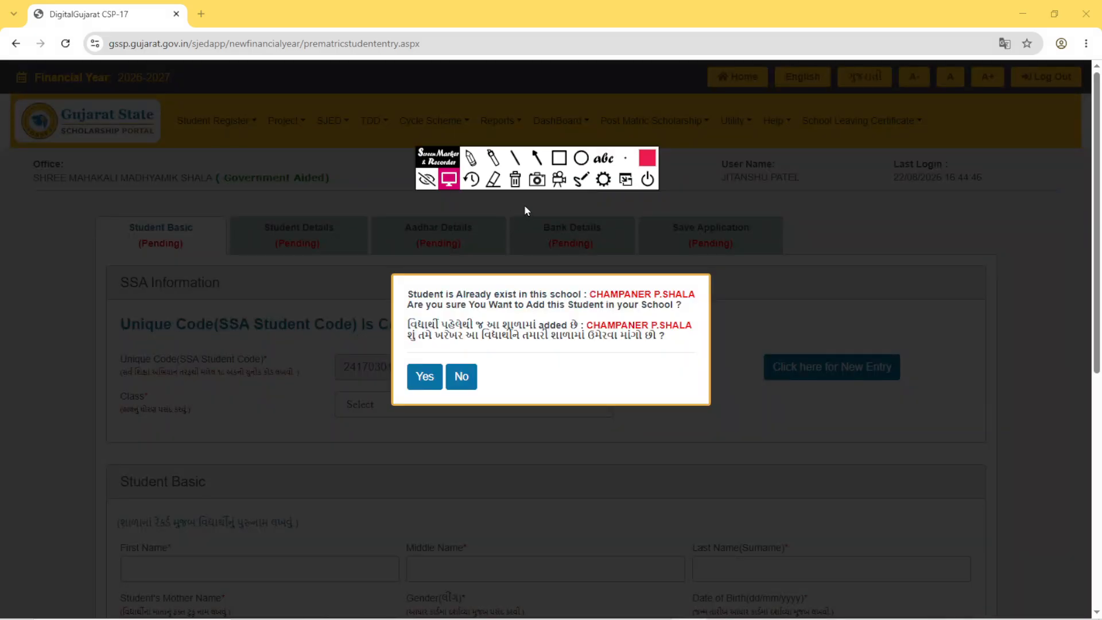
# - Outline the existing-student confirmation dialog, the school name in it and the Yes and No choices with red rectangles
pyautogui.click(559, 158)
pyautogui.moveTo(385, 279)
pyautogui.mouseDown()
pyautogui.moveTo(404, 310)
pyautogui.moveTo(725, 418)
pyautogui.mouseUp()
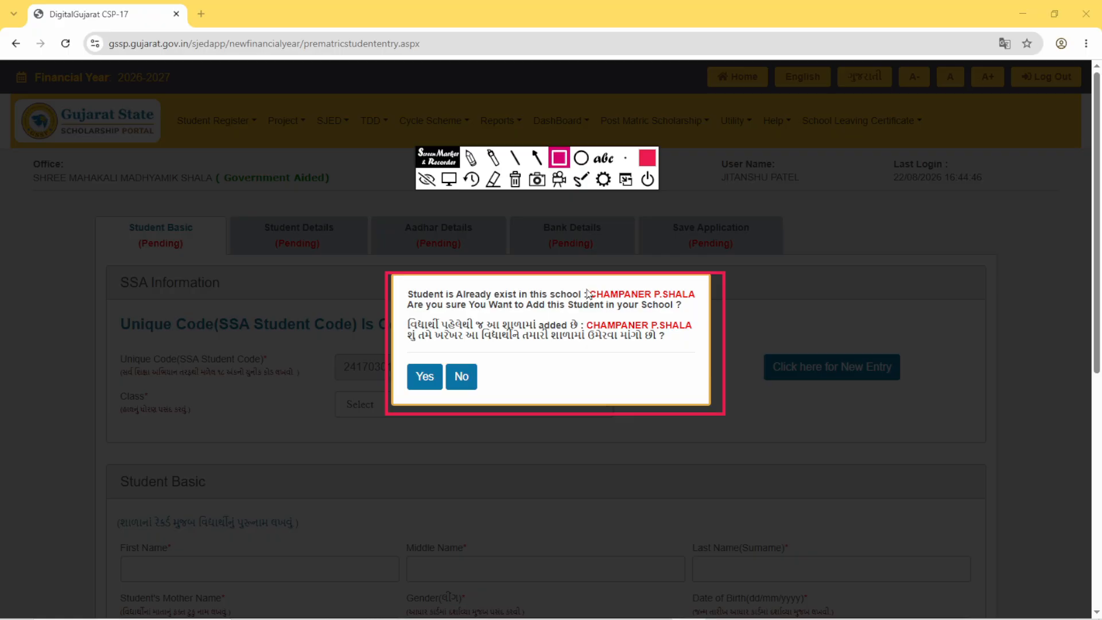
pyautogui.moveTo(586, 288); pyautogui.dragTo(697, 311)
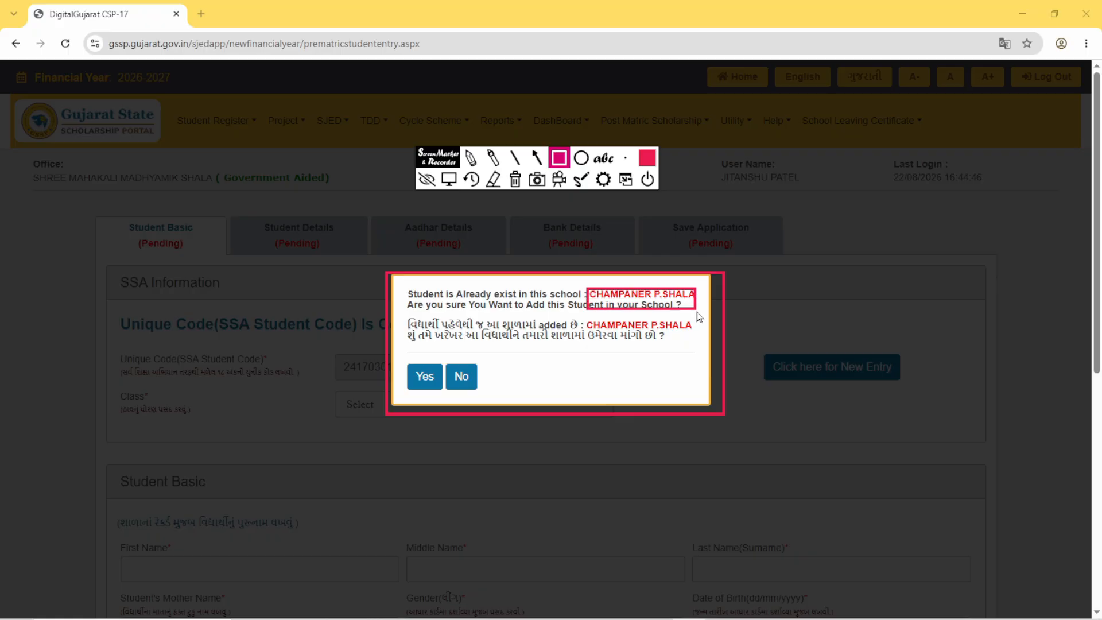
pyautogui.moveTo(400, 354)
pyautogui.mouseDown()
pyautogui.moveTo(450, 398)
pyautogui.moveTo(491, 401)
pyautogui.mouseUp()
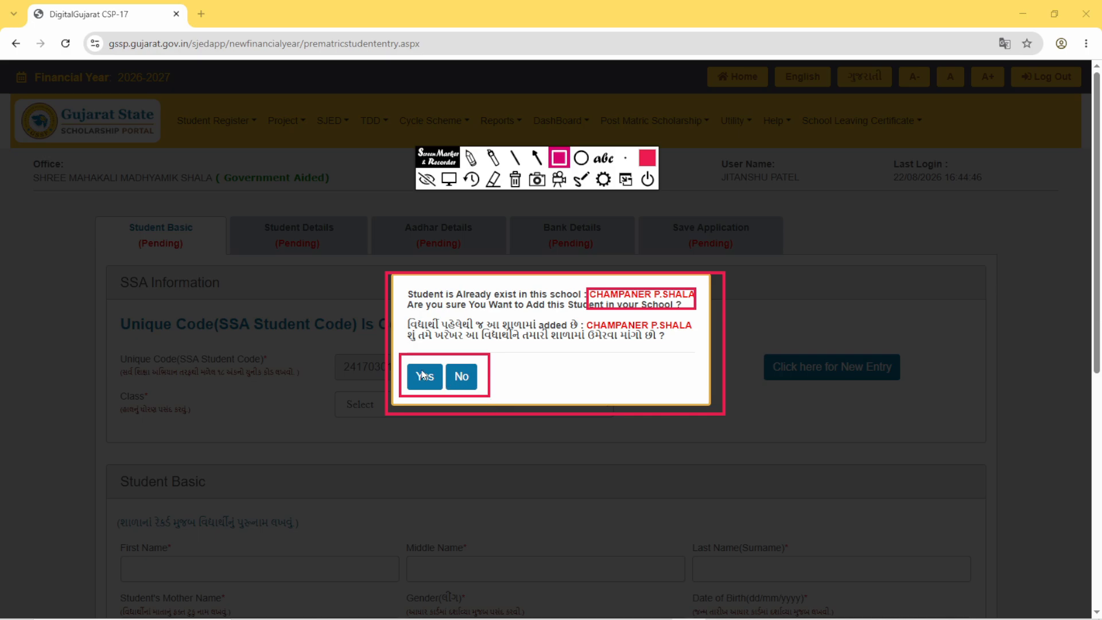
# - Accept adding the existing student to the school, outline Save and Next in red, and save the Student Basic stage
pyautogui.click(448, 179)
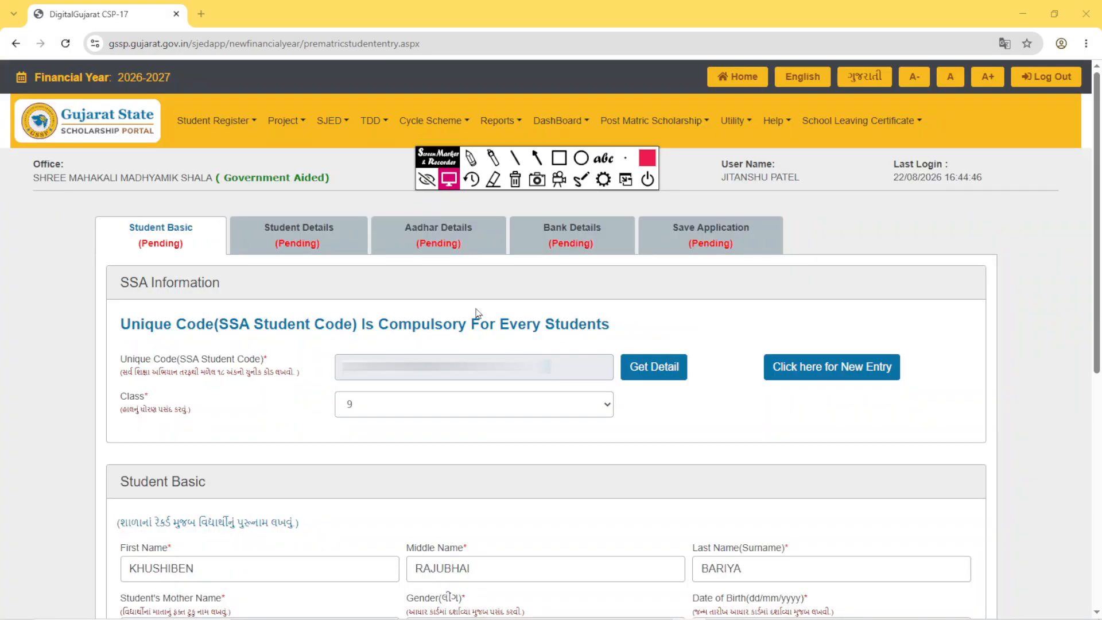
pyautogui.moveTo(402, 619)
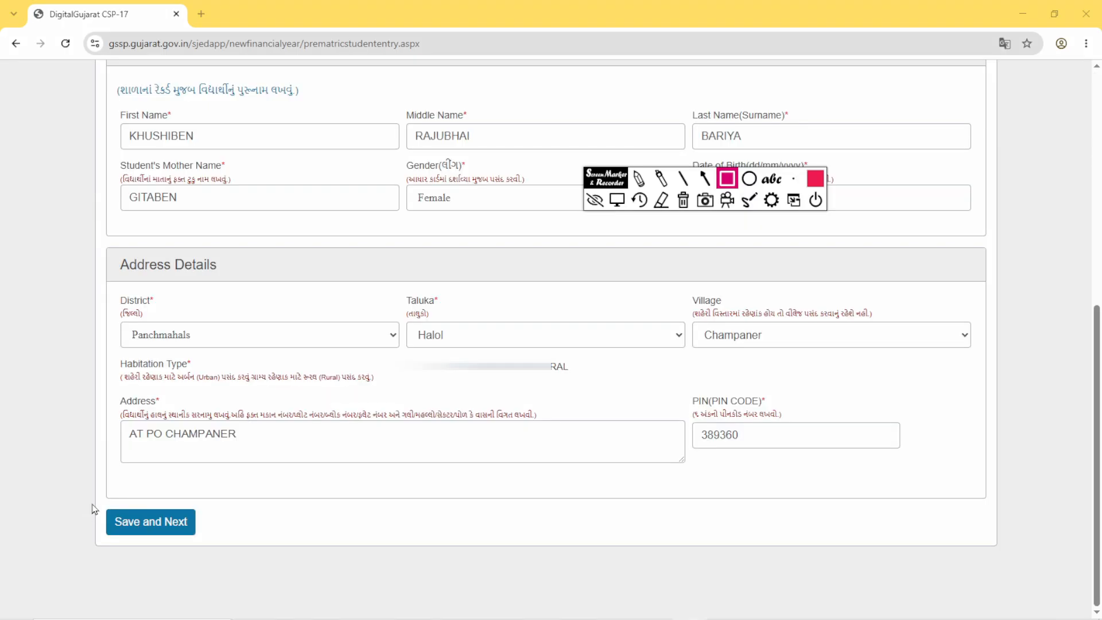
pyautogui.moveTo(88, 495)
pyautogui.mouseDown()
pyautogui.moveTo(138, 548)
pyautogui.moveTo(233, 557)
pyautogui.mouseUp()
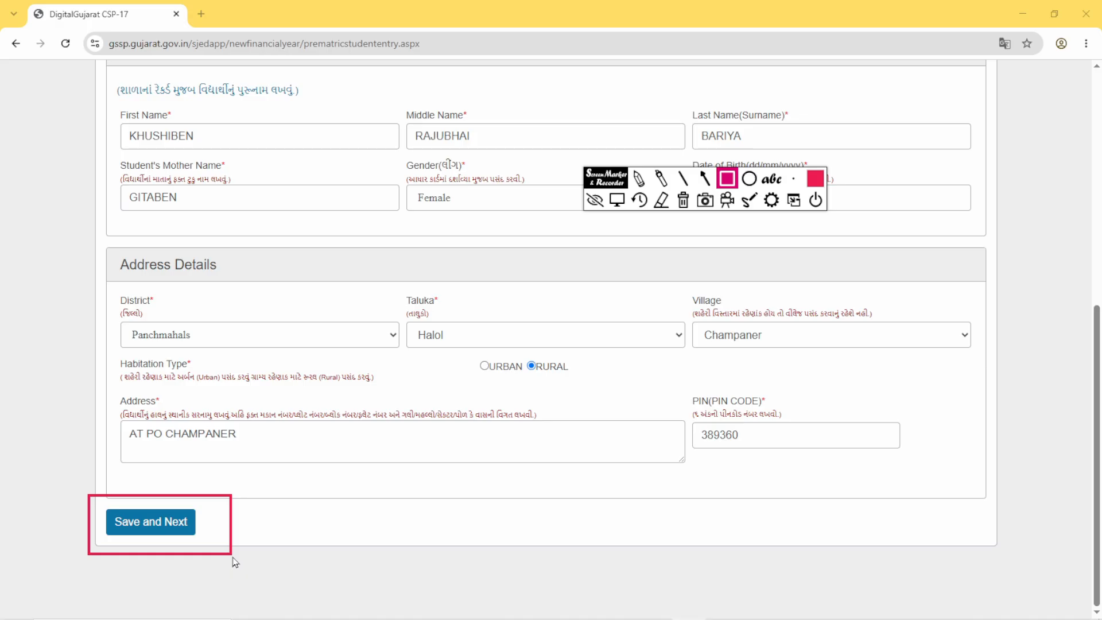
pyautogui.click(617, 199)
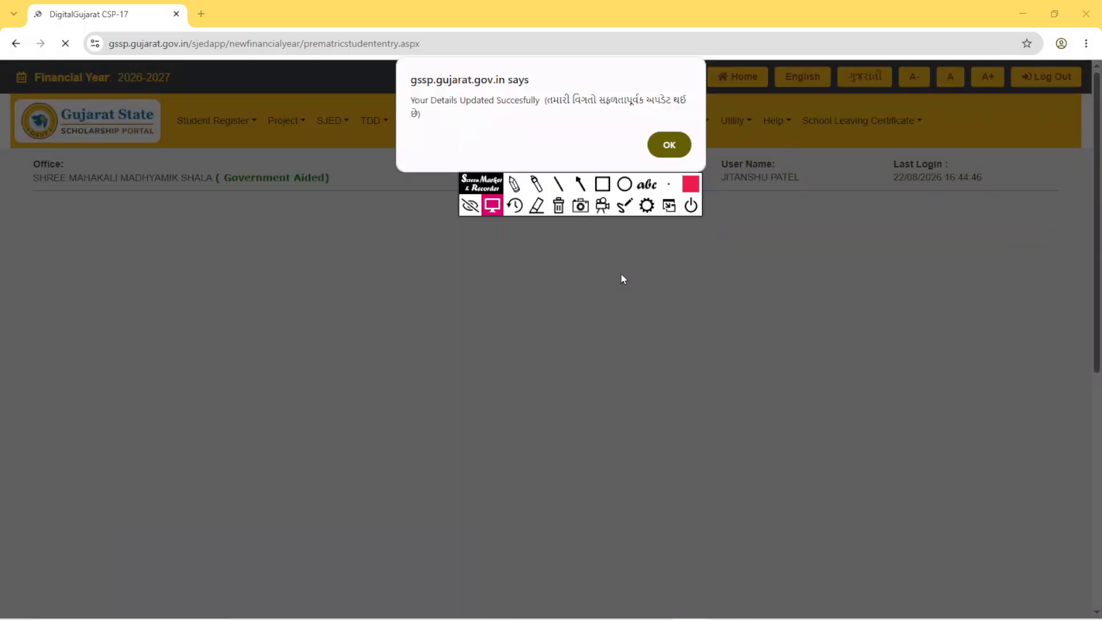
# - Outline the text of the details-updated alert with a red rectangle, clear the mark and dismiss the alert
pyautogui.click(602, 184)
pyautogui.moveTo(406, 89)
pyautogui.mouseDown()
pyautogui.moveTo(494, 116)
pyautogui.moveTo(697, 123)
pyautogui.mouseUp()
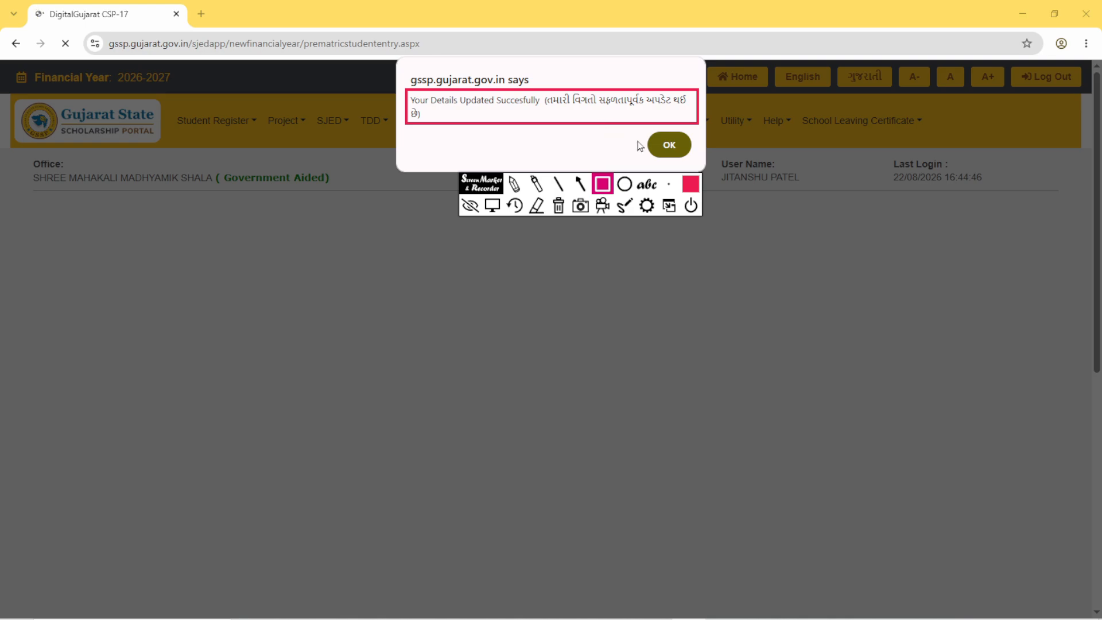
pyautogui.click(558, 205)
pyautogui.press('Return')
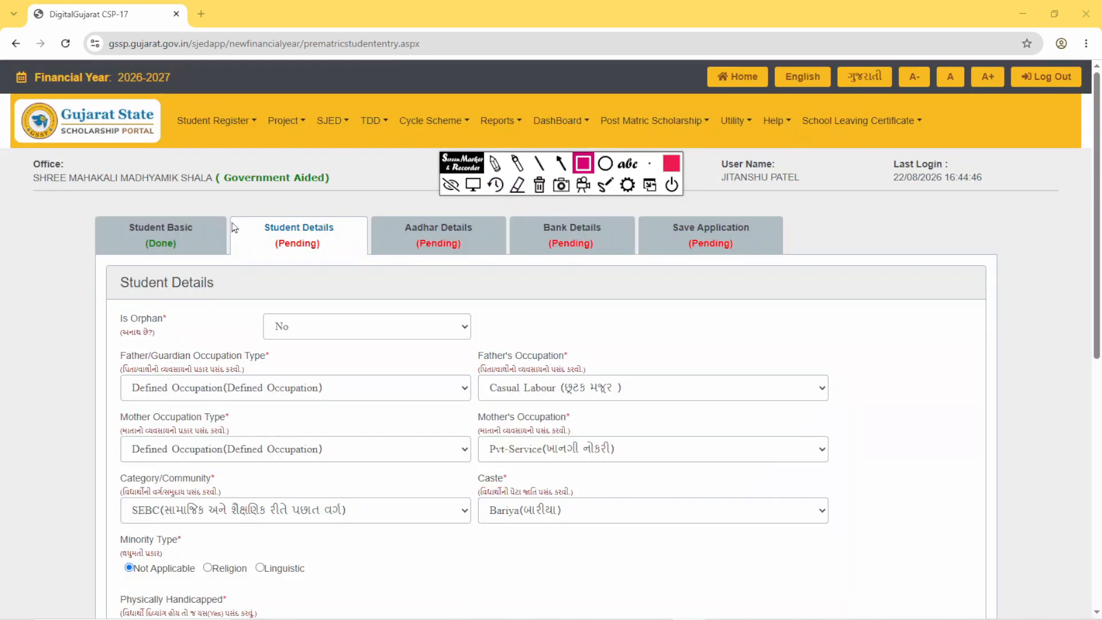
# - Mark the Student Details stage and the Student Basic stage's status with red rectangles
pyautogui.moveTo(225, 212)
pyautogui.mouseDown()
pyautogui.moveTo(252, 253)
pyautogui.moveTo(366, 268)
pyautogui.mouseUp()
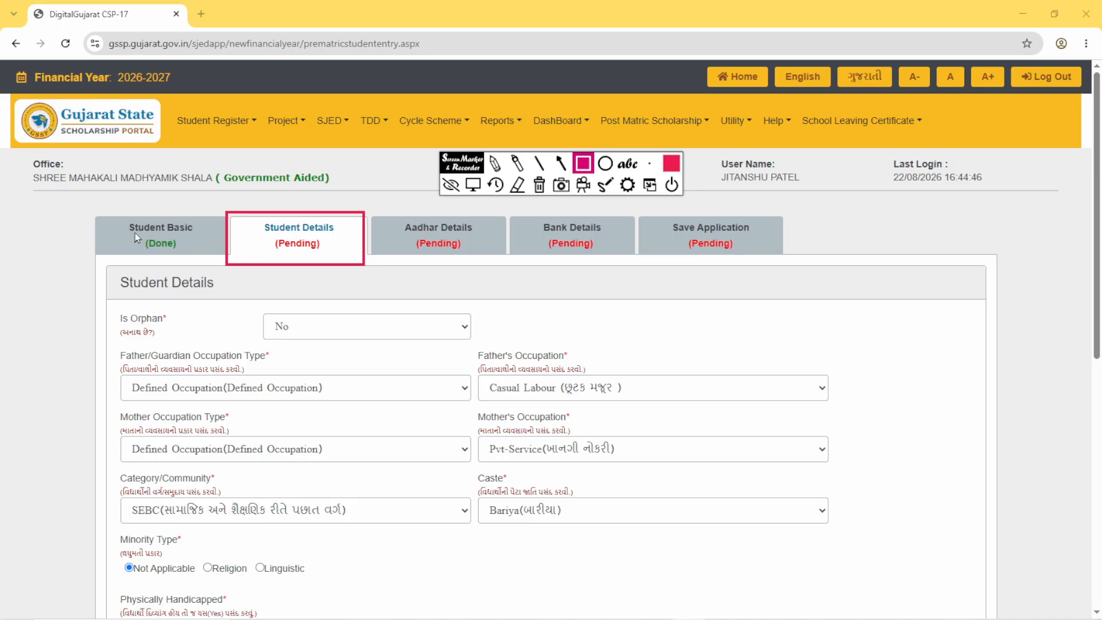
pyautogui.moveTo(131, 230); pyautogui.dragTo(187, 256)
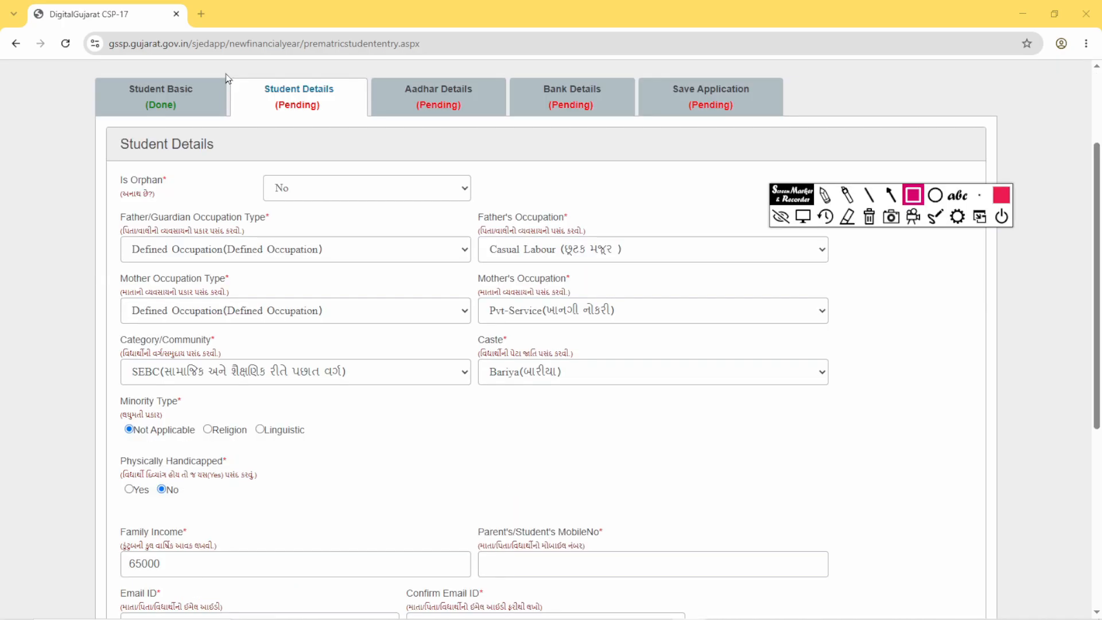
pyautogui.moveTo(227, 73); pyautogui.dragTo(369, 132)
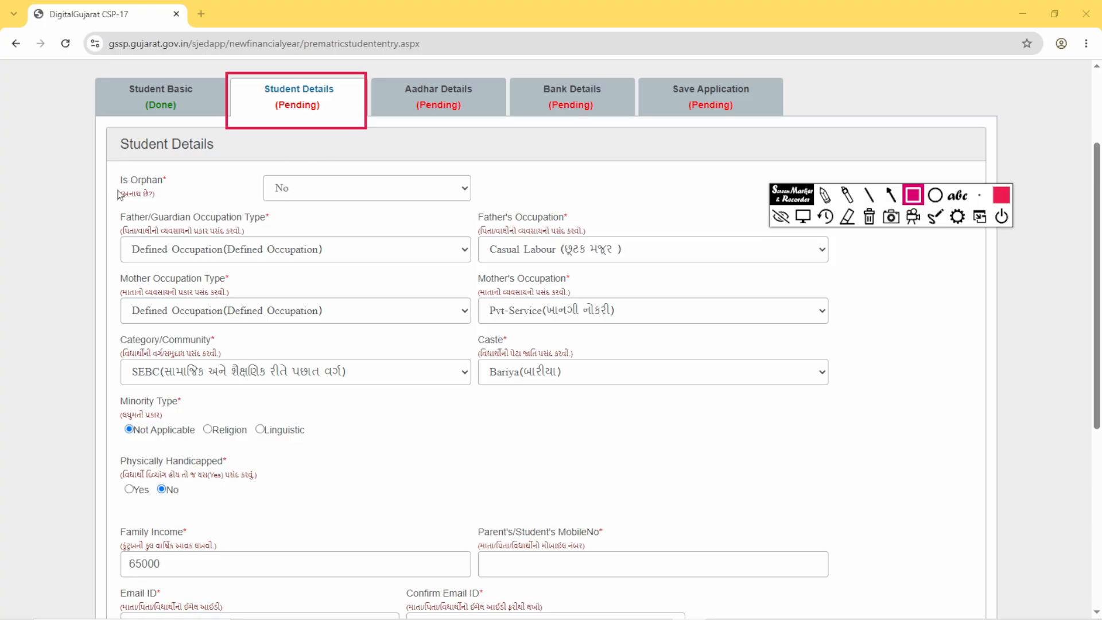
# - Outline the Is Orphan label and its No value, and the father's and mother's occupation fields, with red rectangles
pyautogui.moveTo(109, 167); pyautogui.dragTo(172, 208)
pyautogui.moveTo(250, 167); pyautogui.dragTo(349, 210)
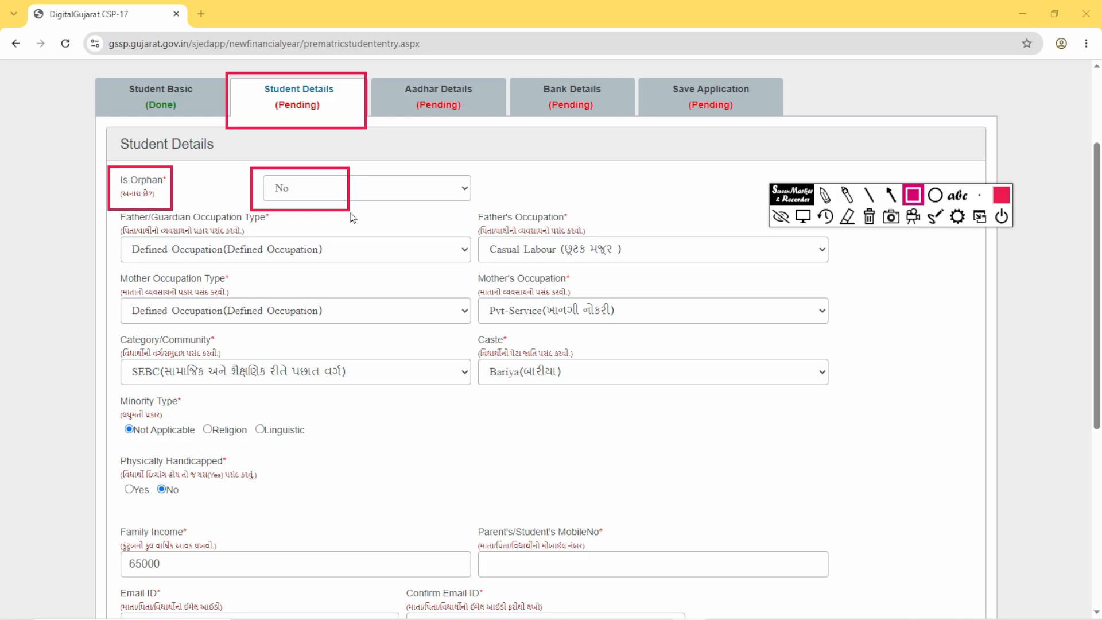
pyautogui.moveTo(118, 217)
pyautogui.mouseDown()
pyautogui.moveTo(185, 256)
pyautogui.moveTo(652, 278)
pyautogui.mouseUp()
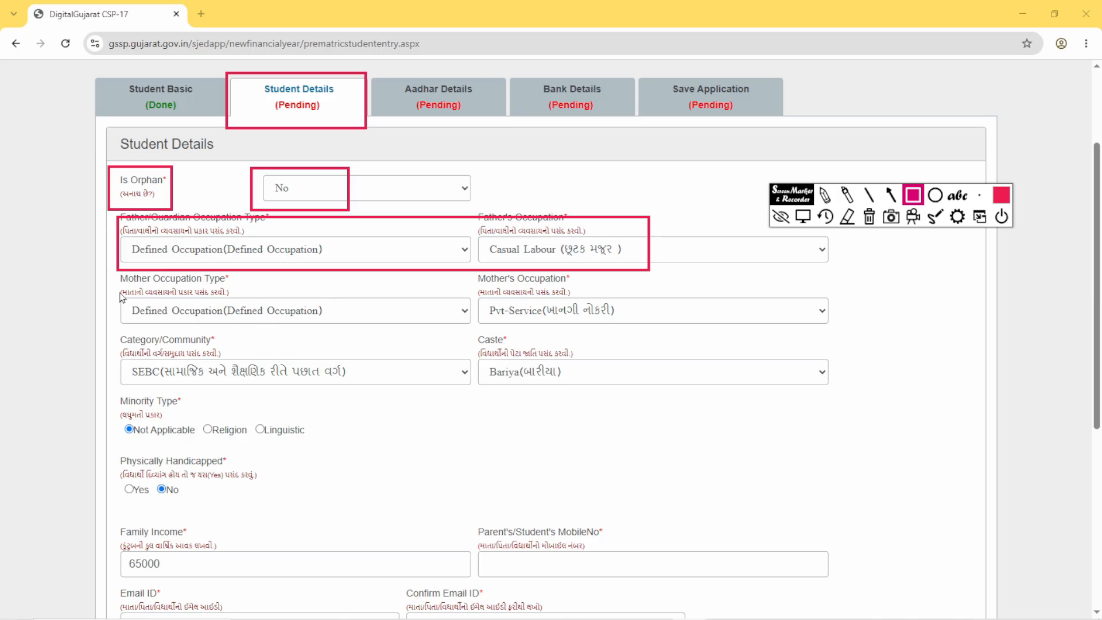
pyautogui.moveTo(116, 285)
pyautogui.mouseDown()
pyautogui.moveTo(145, 313)
pyautogui.moveTo(626, 337)
pyautogui.mouseUp()
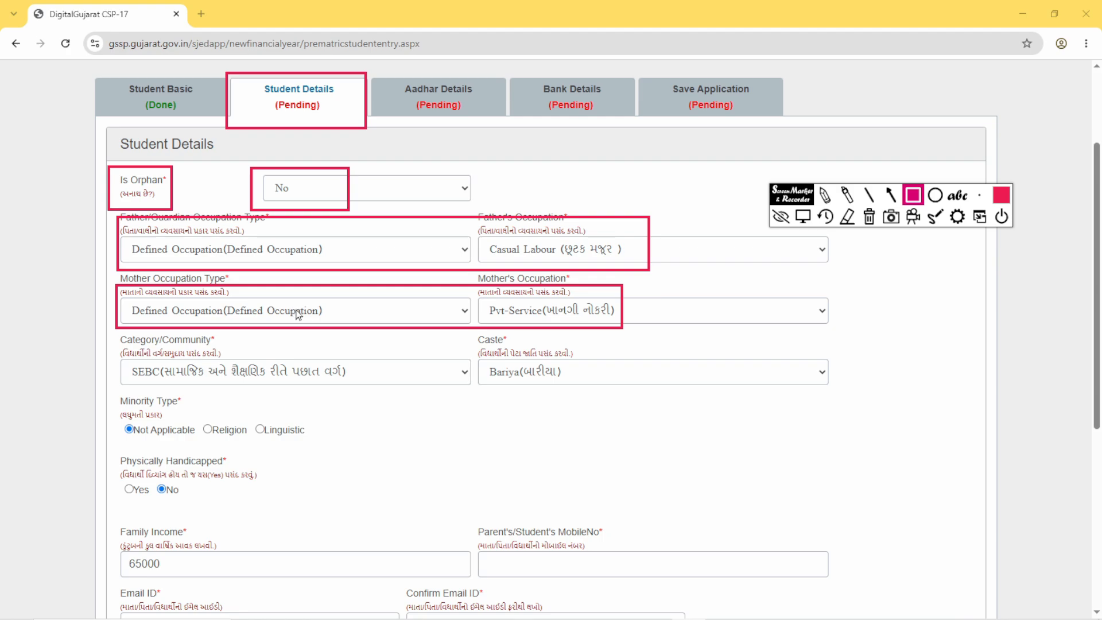
# - Mark the Category/Community, Caste, Minority Type and Physically Handicapped fields with red rectangles
pyautogui.moveTo(114, 343); pyautogui.dragTo(255, 360)
pyautogui.moveTo(479, 346); pyautogui.dragTo(604, 359)
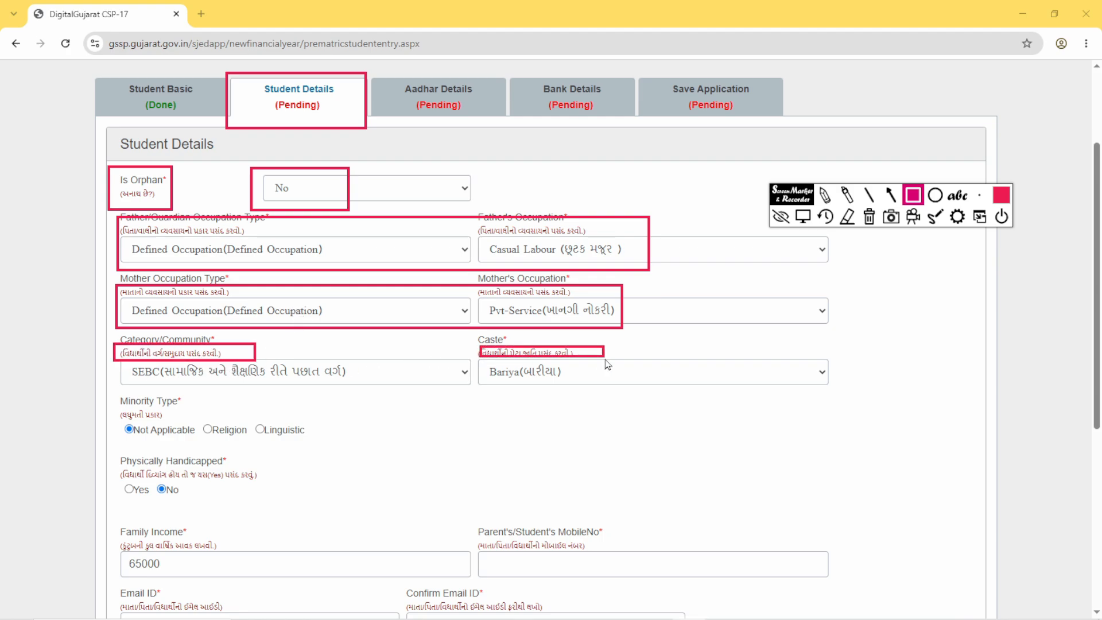
pyautogui.moveTo(119, 406); pyautogui.dragTo(178, 429)
pyautogui.moveTo(117, 413); pyautogui.dragTo(325, 446)
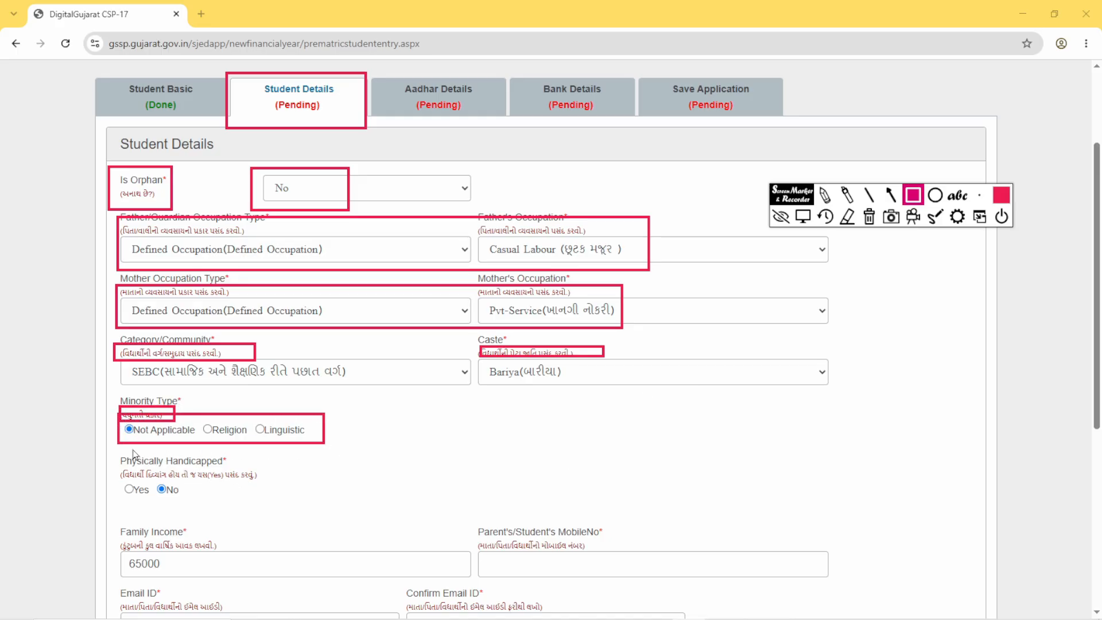
pyautogui.moveTo(106, 447)
pyautogui.mouseDown()
pyautogui.moveTo(188, 512)
pyautogui.moveTo(286, 515)
pyautogui.mouseUp()
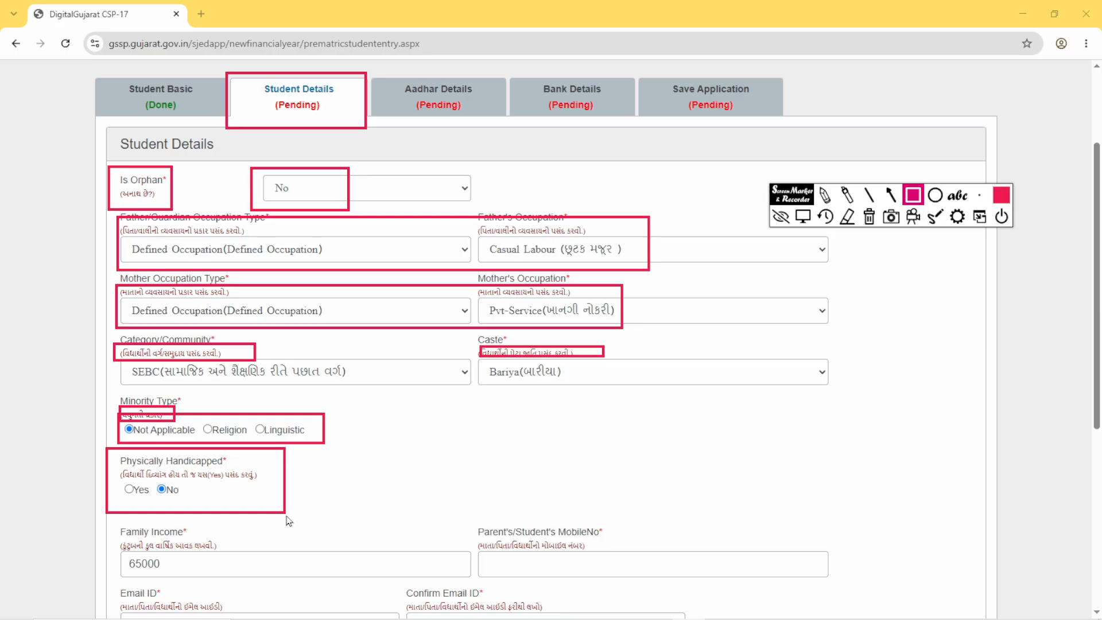
# - Outline Family Income, the parent's or student's mobile number, both email fields, Hostel Type and the last exam percentage with red rectangles
pyautogui.scroll(-6, 289, 521)
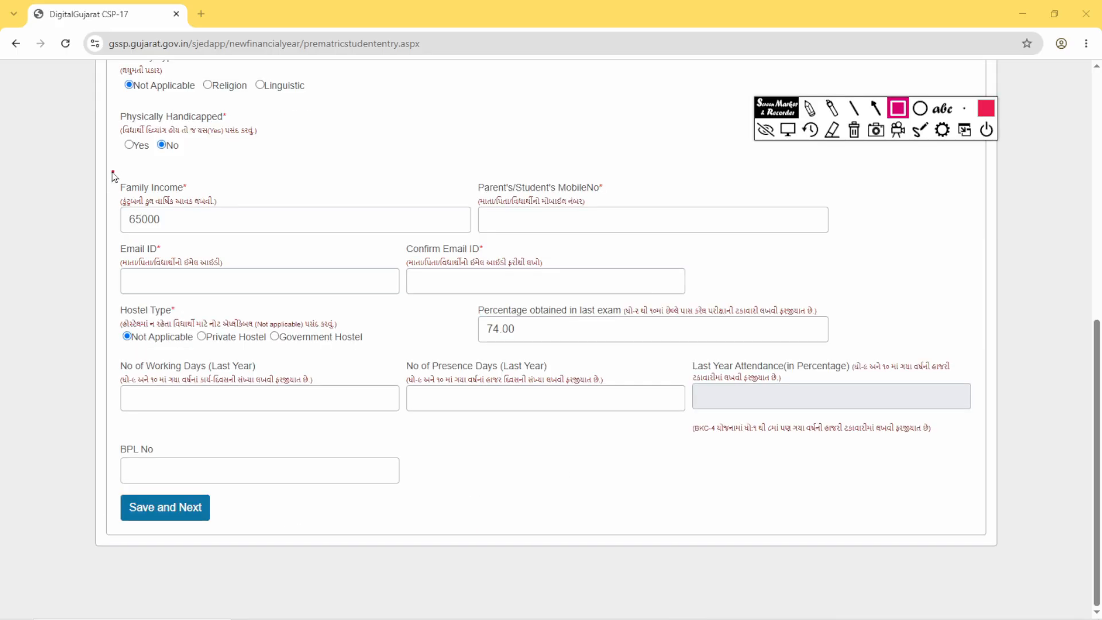
pyautogui.moveTo(112, 171); pyautogui.dragTo(271, 254)
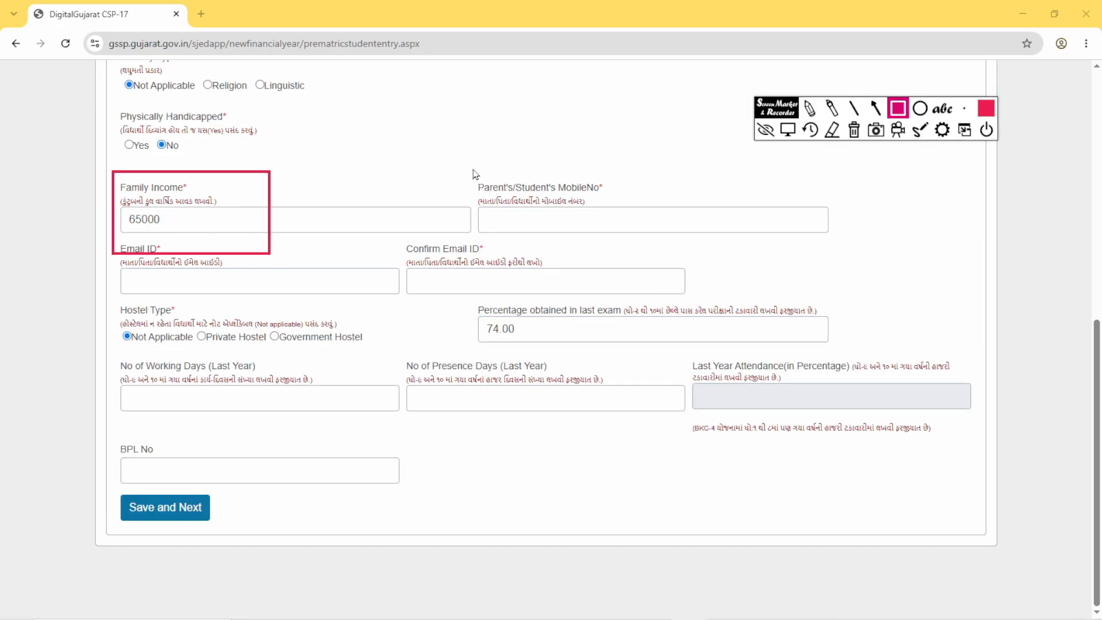
pyautogui.moveTo(473, 168)
pyautogui.mouseDown()
pyautogui.moveTo(509, 231)
pyautogui.moveTo(653, 235)
pyautogui.mouseUp()
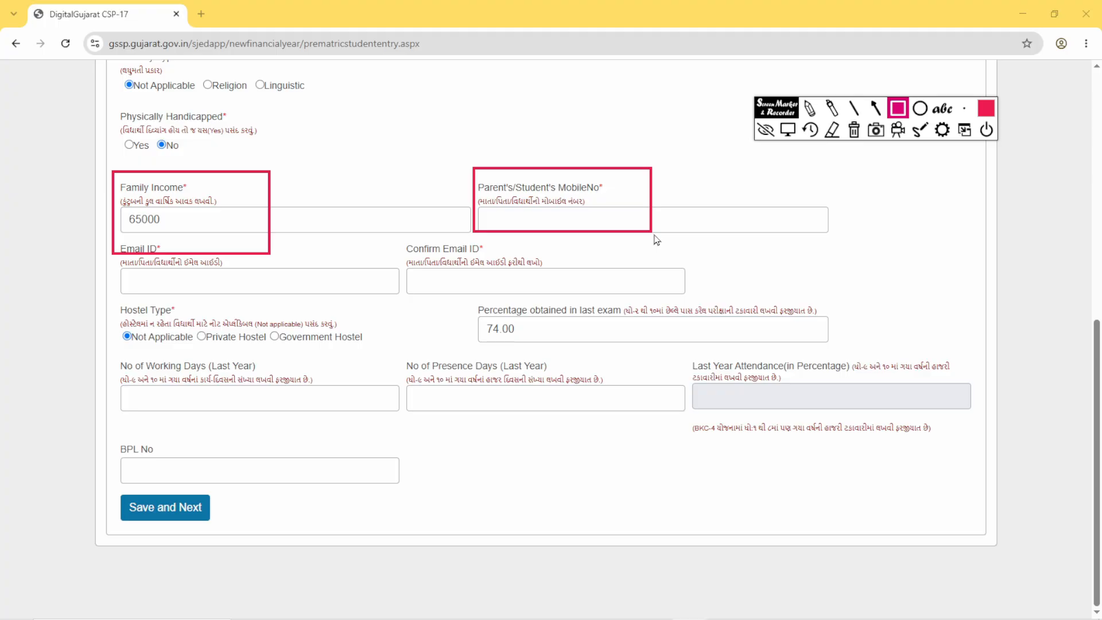
pyautogui.moveTo(118, 248); pyautogui.dragTo(247, 295)
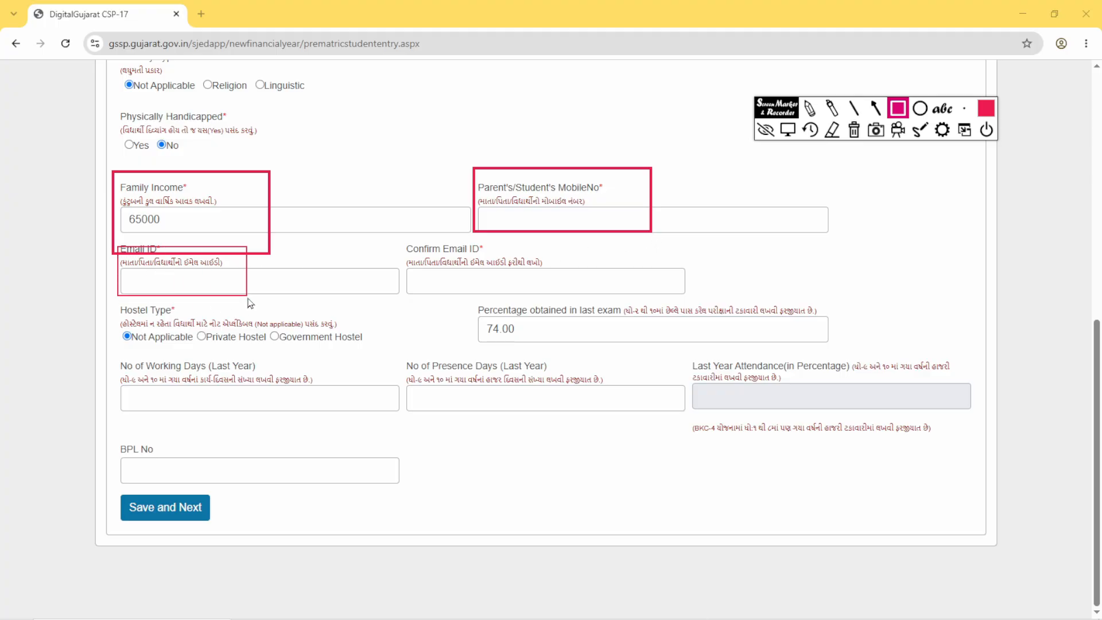
pyautogui.moveTo(393, 239)
pyautogui.mouseDown()
pyautogui.moveTo(482, 307)
pyautogui.moveTo(563, 305)
pyautogui.mouseUp()
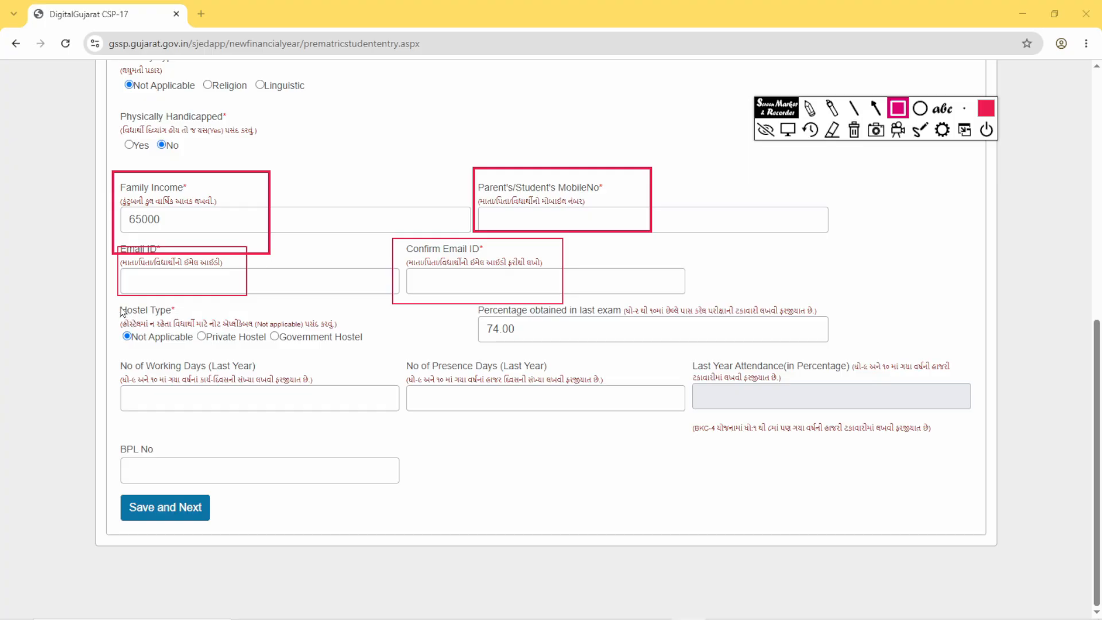
pyautogui.moveTo(113, 298)
pyautogui.mouseDown()
pyautogui.moveTo(143, 318)
pyautogui.moveTo(307, 367)
pyautogui.moveTo(360, 356)
pyautogui.mouseUp()
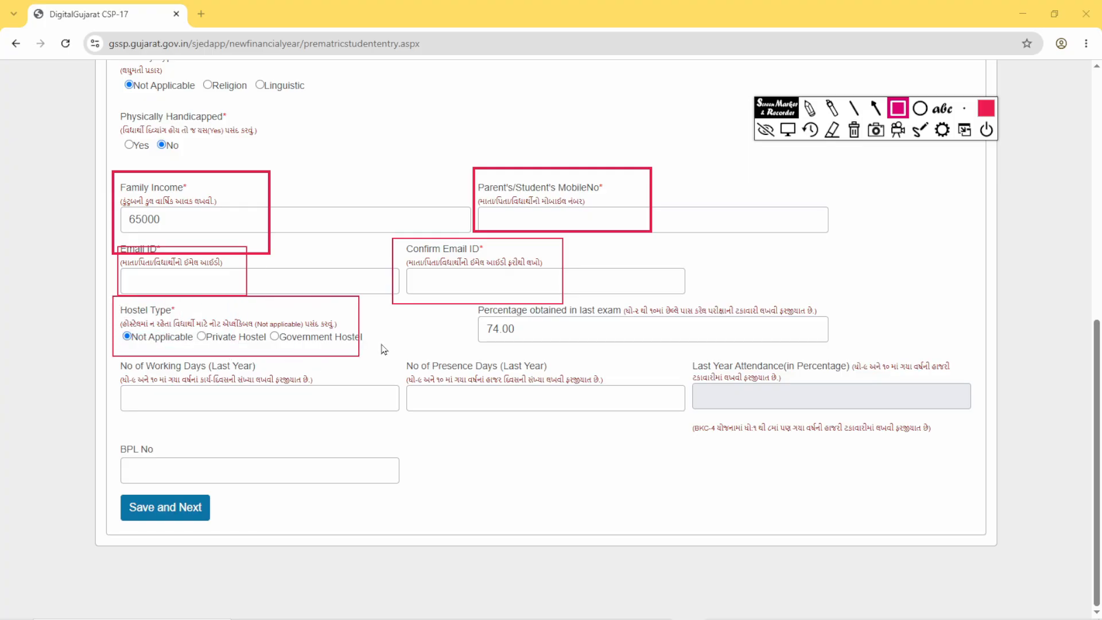
pyautogui.moveTo(468, 291)
pyautogui.mouseDown()
pyautogui.moveTo(480, 316)
pyautogui.moveTo(637, 351)
pyautogui.mouseUp()
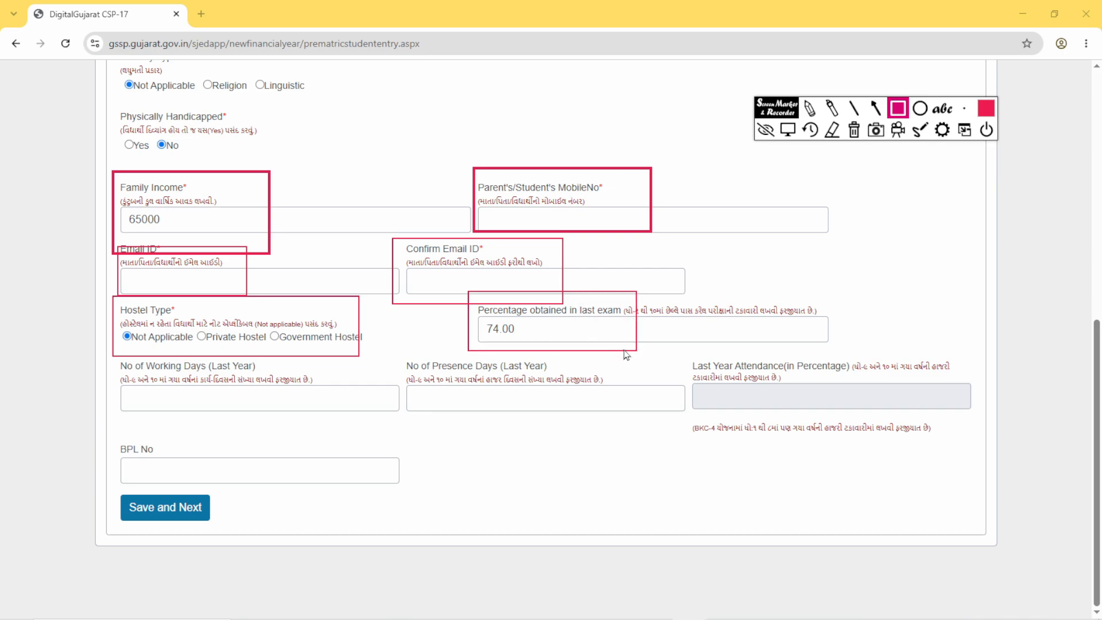
# - Outline the last-year working days, presence days and attendance fields, BPL No and Save and Next, and save the Student Details stage
pyautogui.moveTo(111, 372)
pyautogui.mouseDown()
pyautogui.moveTo(156, 416)
pyautogui.moveTo(313, 424)
pyautogui.mouseUp()
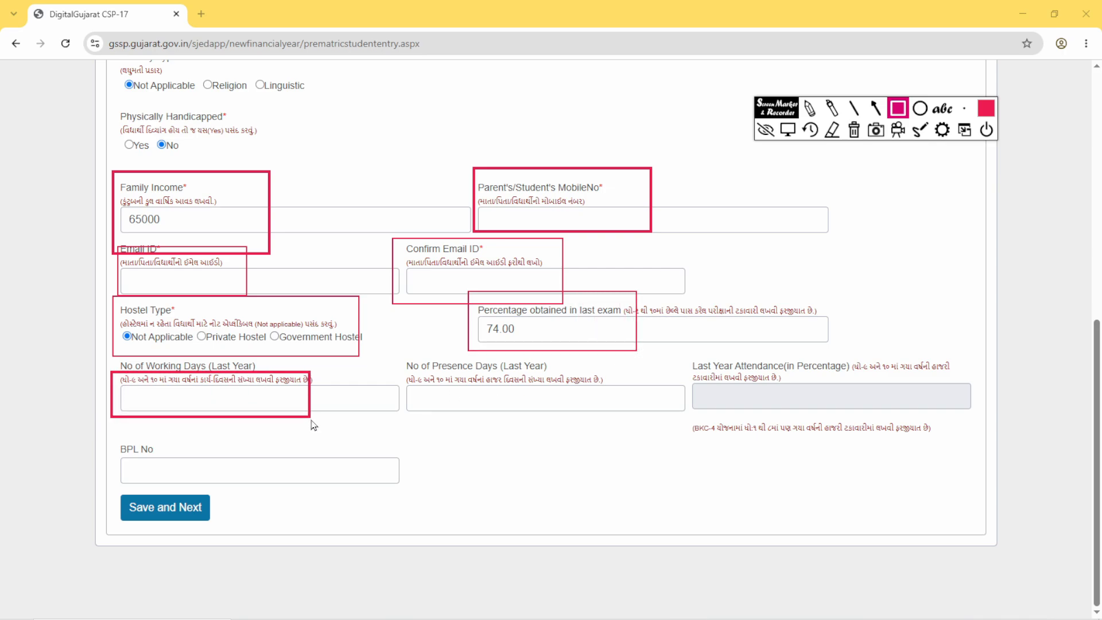
pyautogui.moveTo(398, 357)
pyautogui.mouseDown()
pyautogui.moveTo(423, 423)
pyautogui.moveTo(567, 429)
pyautogui.mouseUp()
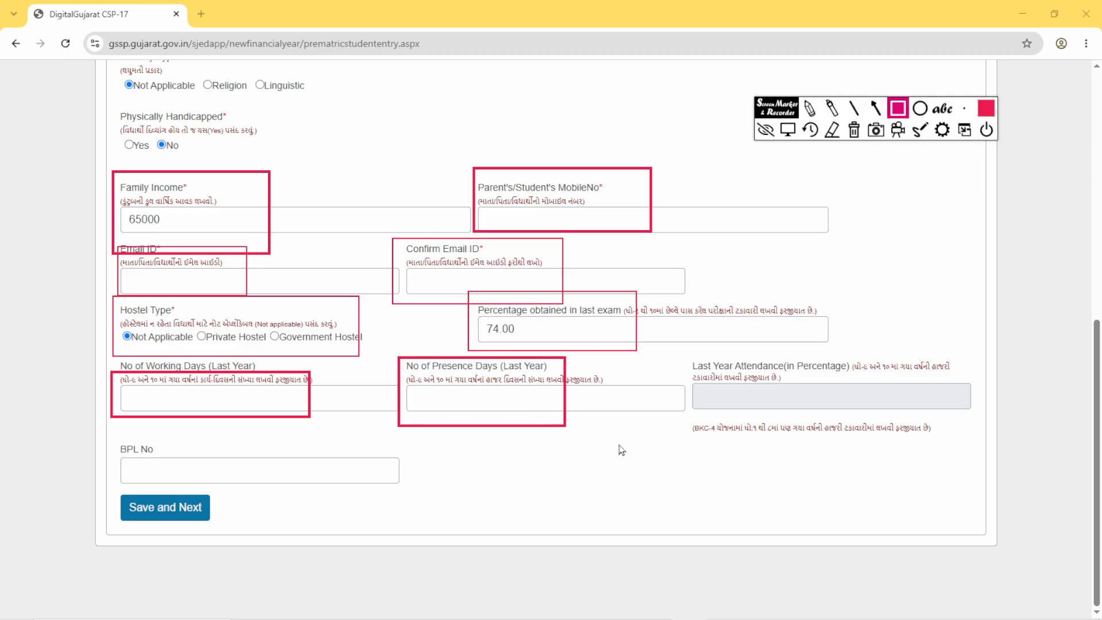
pyautogui.moveTo(690, 369)
pyautogui.mouseDown()
pyautogui.moveTo(722, 409)
pyautogui.moveTo(814, 419)
pyautogui.mouseUp()
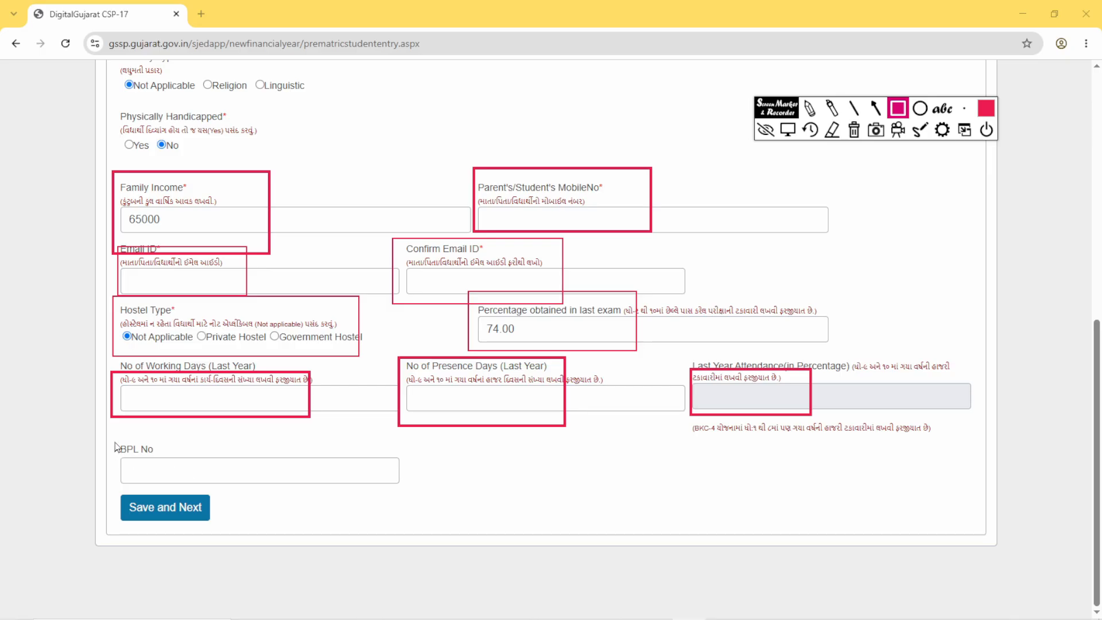
pyautogui.moveTo(115, 440); pyautogui.dragTo(234, 467)
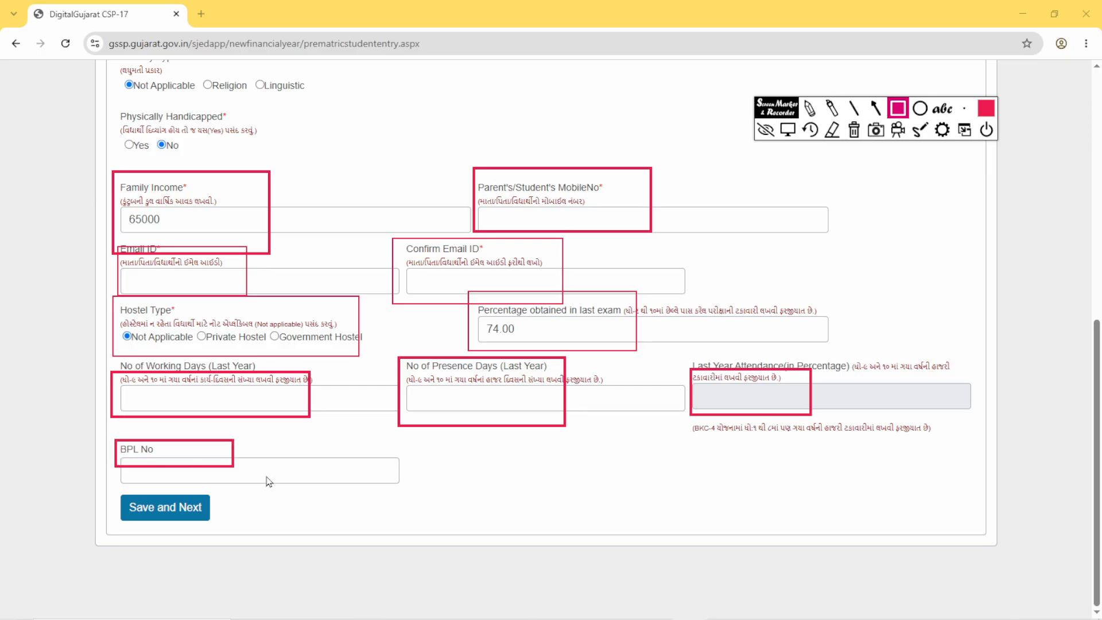
pyautogui.moveTo(108, 488)
pyautogui.mouseDown()
pyautogui.moveTo(163, 526)
pyautogui.moveTo(217, 532)
pyautogui.mouseUp()
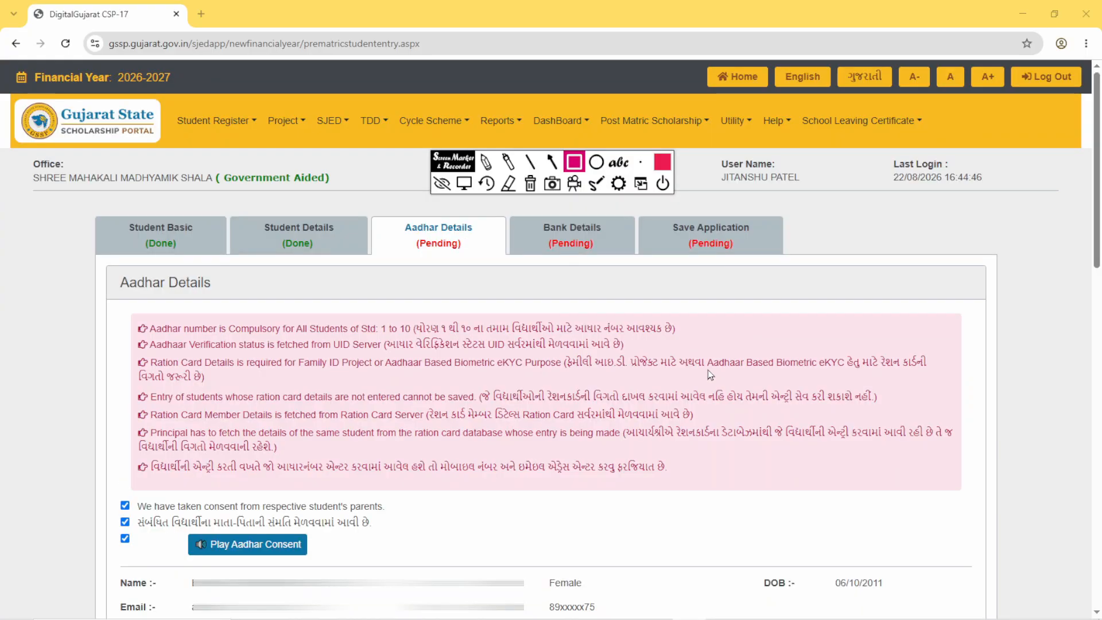
# - Outline the Aadhar Details stage and the block with the student's name, gender, birth date, email and mobile in red
pyautogui.moveTo(384, 217)
pyautogui.mouseDown()
pyautogui.moveTo(394, 253)
pyautogui.moveTo(493, 273)
pyautogui.mouseUp()
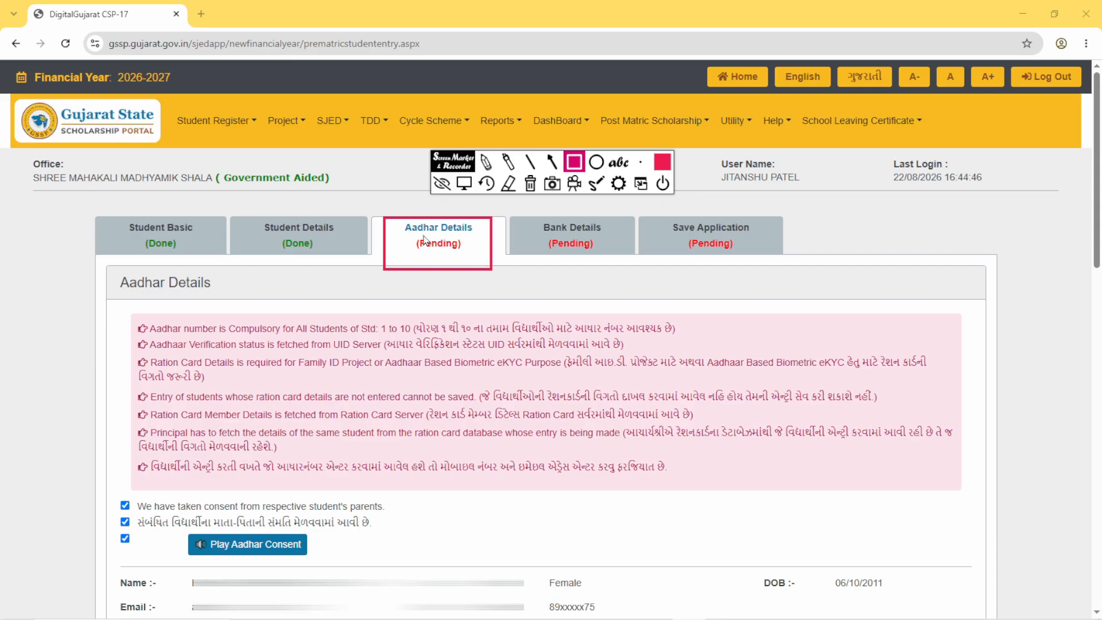
pyautogui.scroll(-6, 424, 240)
pyautogui.moveTo(111, 150)
pyautogui.mouseDown()
pyautogui.moveTo(241, 221)
pyautogui.moveTo(926, 222)
pyautogui.mouseUp()
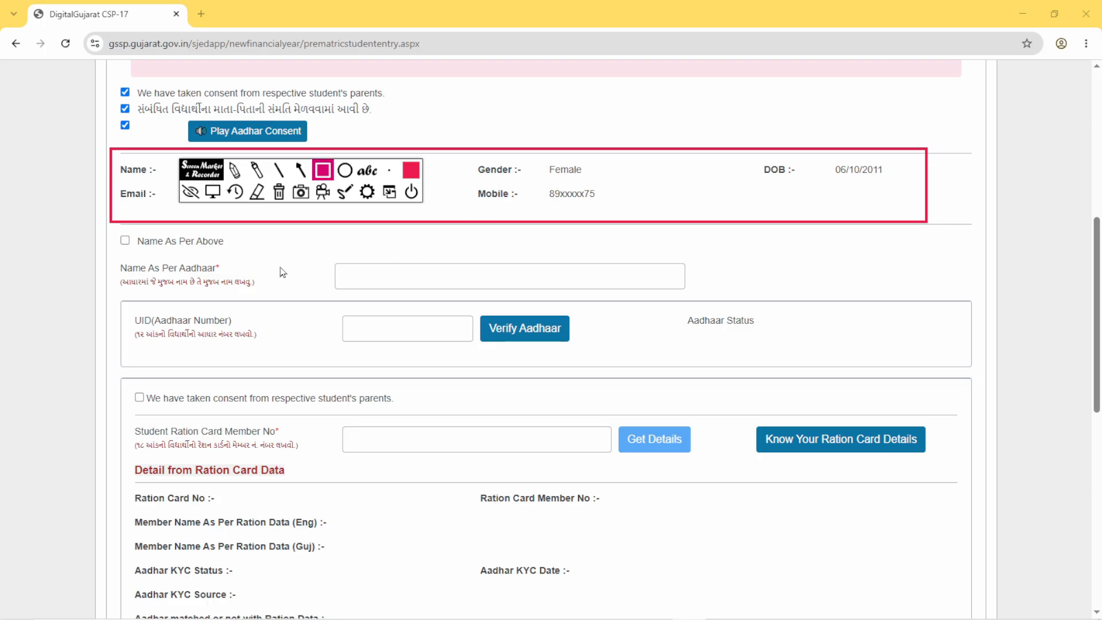
# - Mark the Name As Per Aadhaar label and its box, the student's Name label and the Name As Per Above checkbox with red rectangles
pyautogui.moveTo(110, 255); pyautogui.dragTo(271, 301)
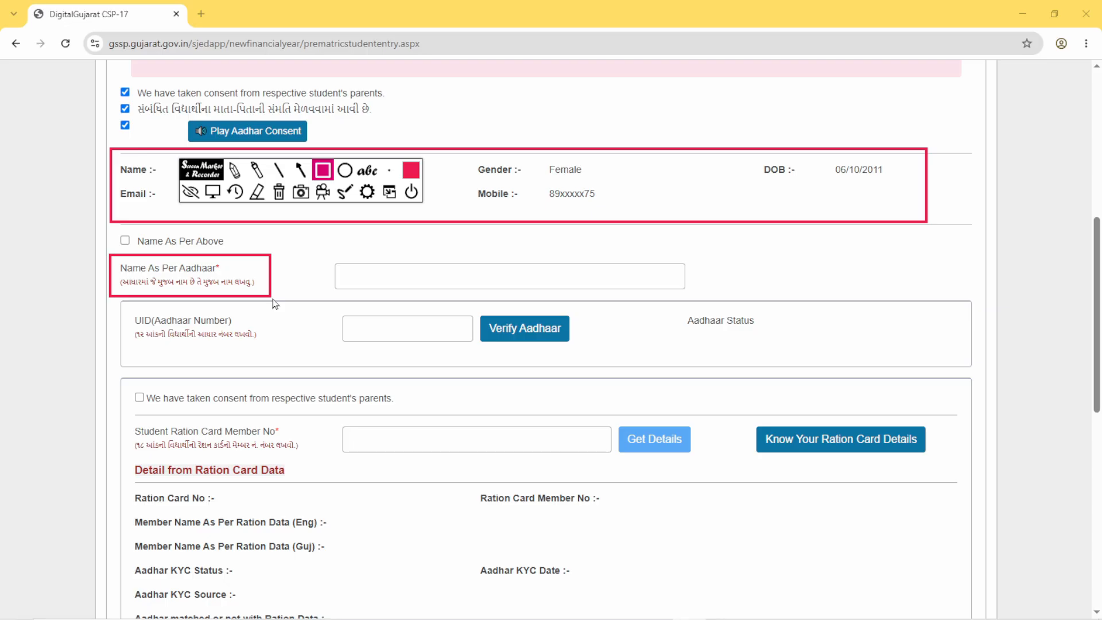
pyautogui.moveTo(321, 255)
pyautogui.mouseDown()
pyautogui.moveTo(381, 291)
pyautogui.moveTo(728, 308)
pyautogui.mouseUp()
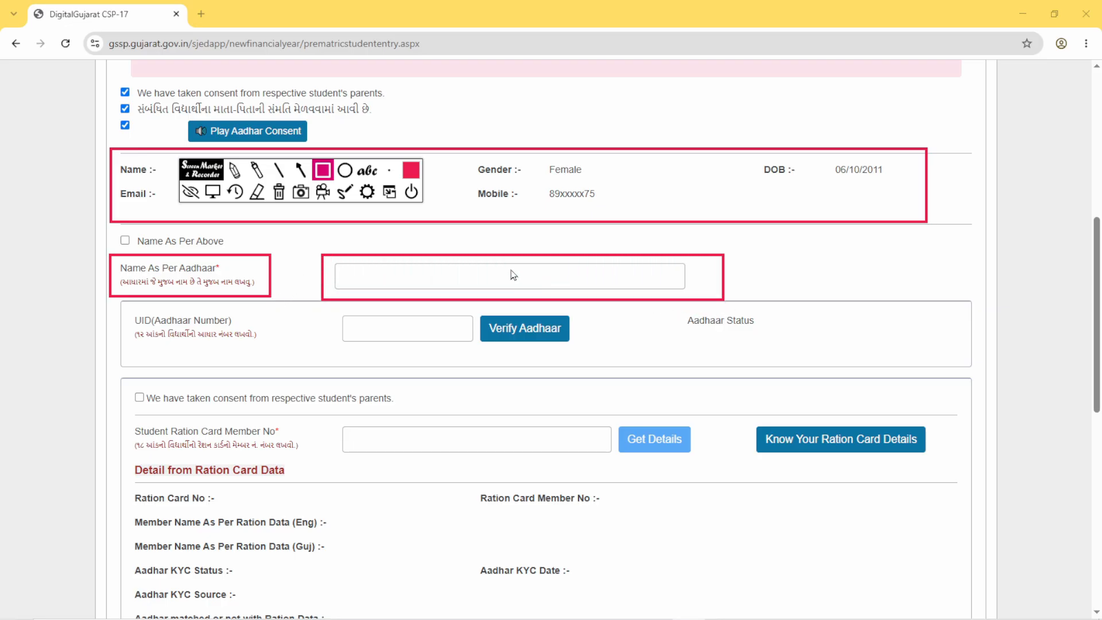
pyautogui.moveTo(141, 154); pyautogui.dragTo(177, 182)
pyautogui.moveTo(104, 224)
pyautogui.mouseDown()
pyautogui.moveTo(206, 261)
pyautogui.moveTo(227, 255)
pyautogui.mouseUp()
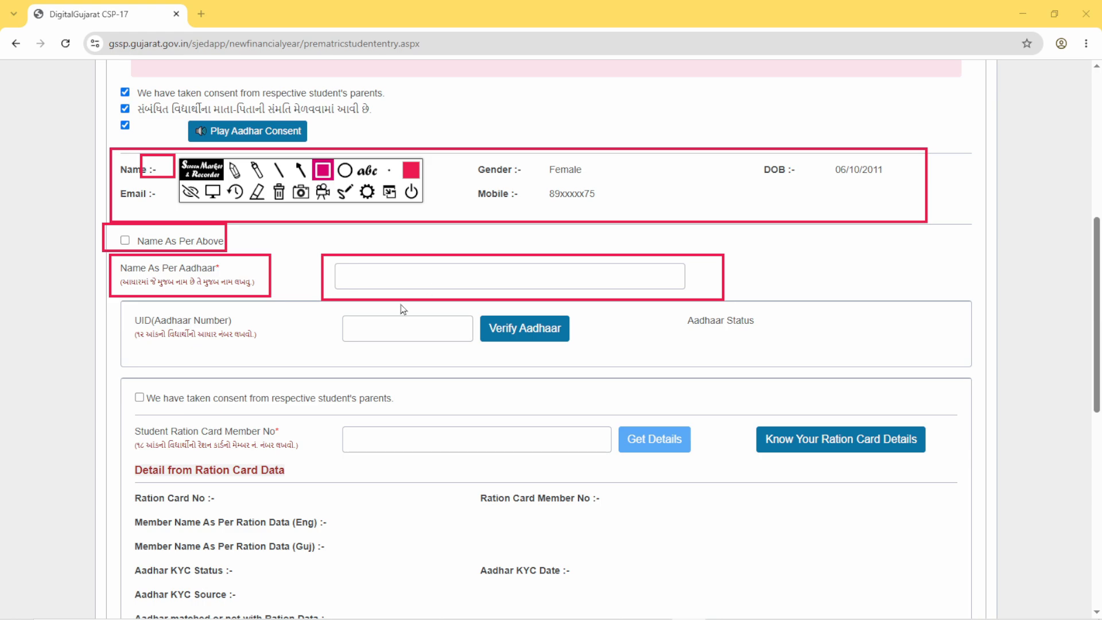
# - Outline the UID (Aadhaar Number) box and Verify Aadhaar, and mark the Aadhaar name and number boxes again with red rectangles
pyautogui.moveTo(315, 304)
pyautogui.mouseDown()
pyautogui.moveTo(381, 349)
pyautogui.moveTo(476, 353)
pyautogui.mouseUp()
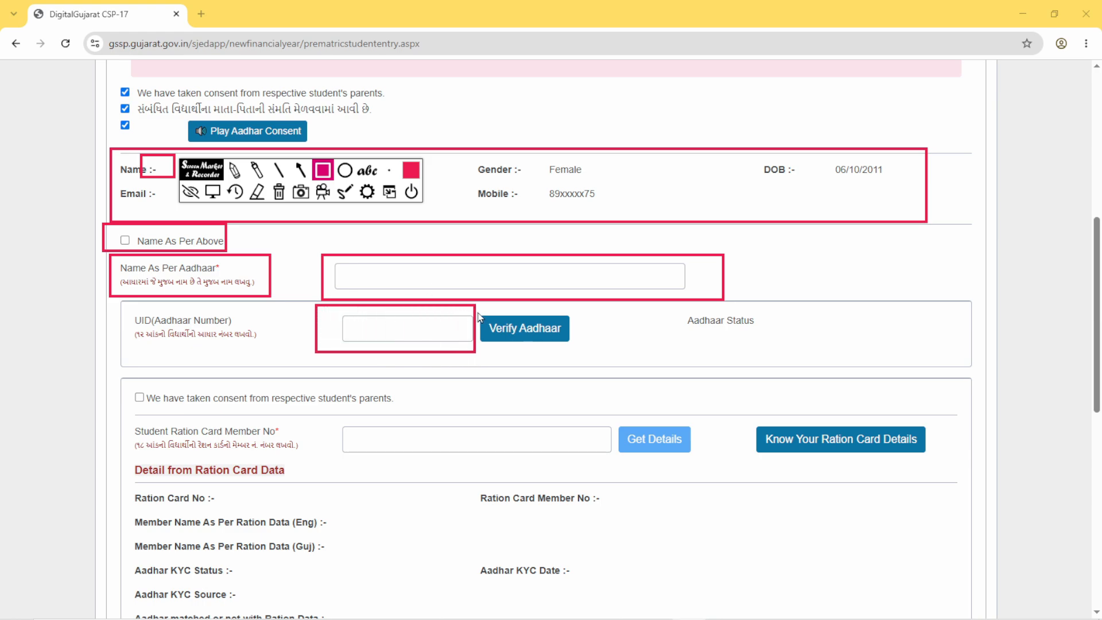
pyautogui.moveTo(475, 307)
pyautogui.mouseDown()
pyautogui.moveTo(509, 348)
pyautogui.moveTo(581, 354)
pyautogui.mouseUp()
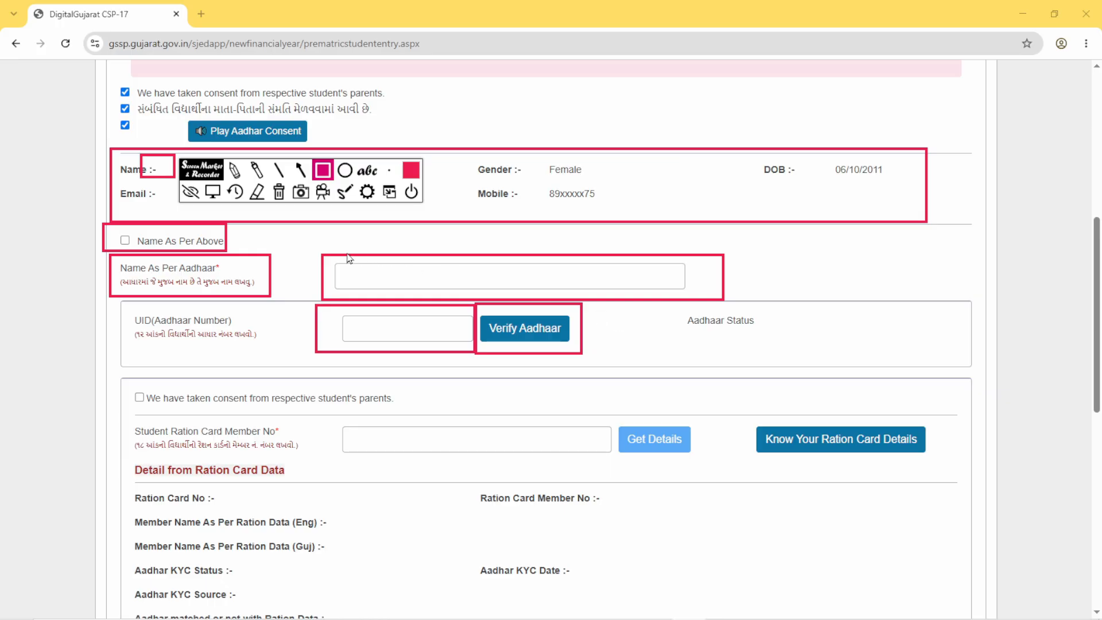
pyautogui.moveTo(341, 250); pyautogui.dragTo(404, 280)
pyautogui.moveTo(338, 309)
pyautogui.mouseDown()
pyautogui.moveTo(432, 359)
pyautogui.moveTo(440, 352)
pyautogui.mouseUp()
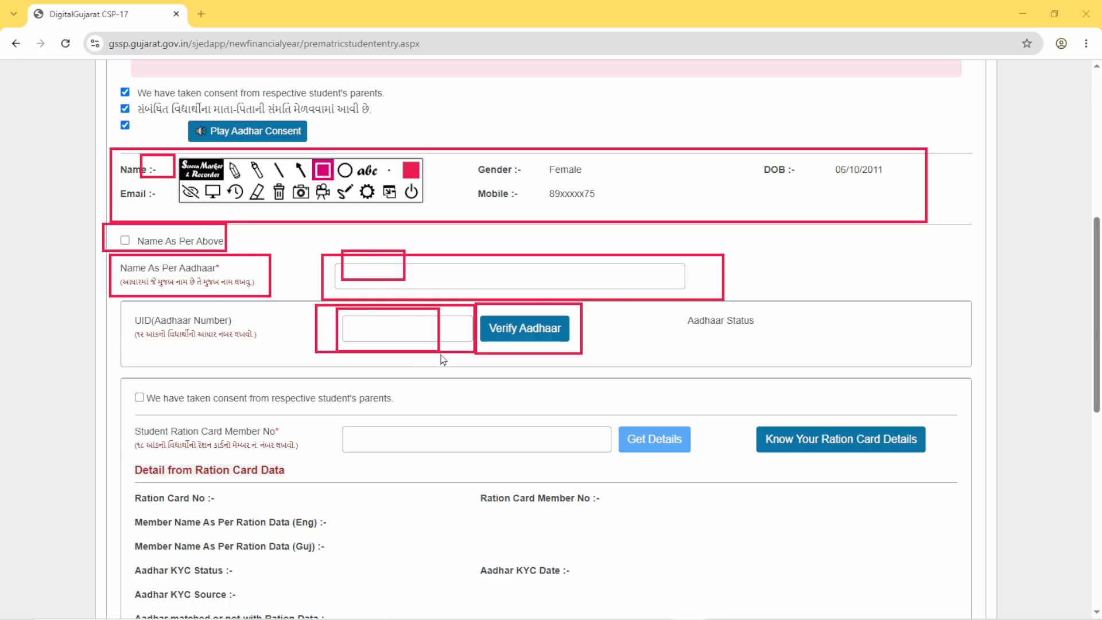
# - Outline the Aadhaar Status area, the Aadhaar name and UID boxes, and the Student Ration Card Member No box with red rectangles
pyautogui.moveTo(673, 306); pyautogui.dragTo(800, 356)
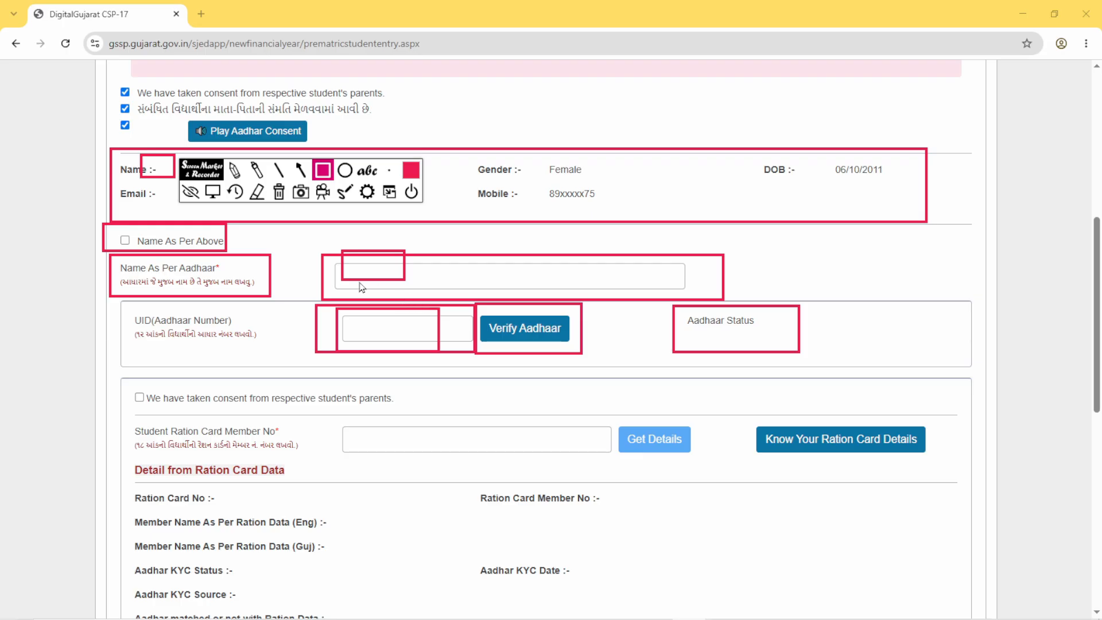
pyautogui.moveTo(314, 250)
pyautogui.mouseDown()
pyautogui.moveTo(396, 298)
pyautogui.moveTo(456, 300)
pyautogui.mouseUp()
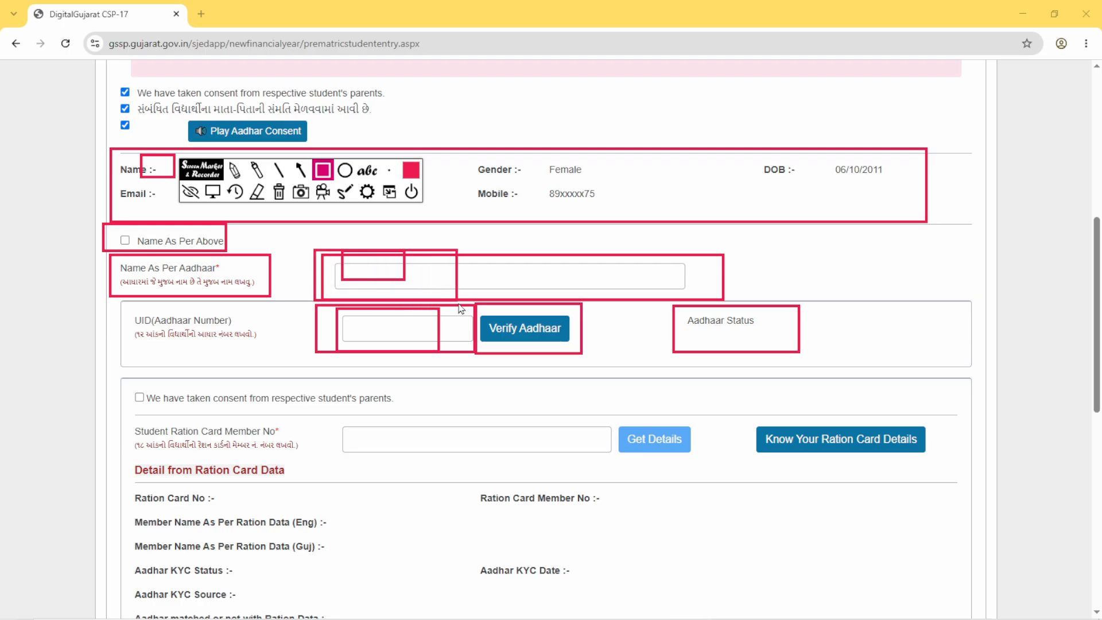
pyautogui.moveTo(318, 309)
pyautogui.mouseDown()
pyautogui.moveTo(352, 335)
pyautogui.moveTo(423, 347)
pyautogui.mouseUp()
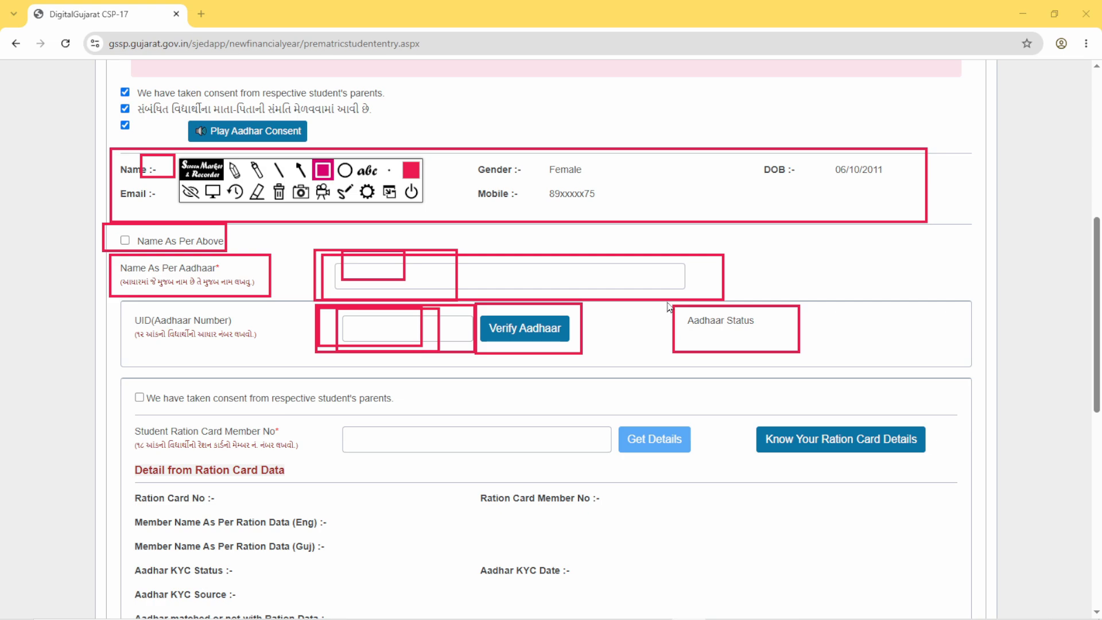
pyautogui.moveTo(667, 301)
pyautogui.mouseDown()
pyautogui.moveTo(747, 348)
pyautogui.moveTo(809, 354)
pyautogui.mouseUp()
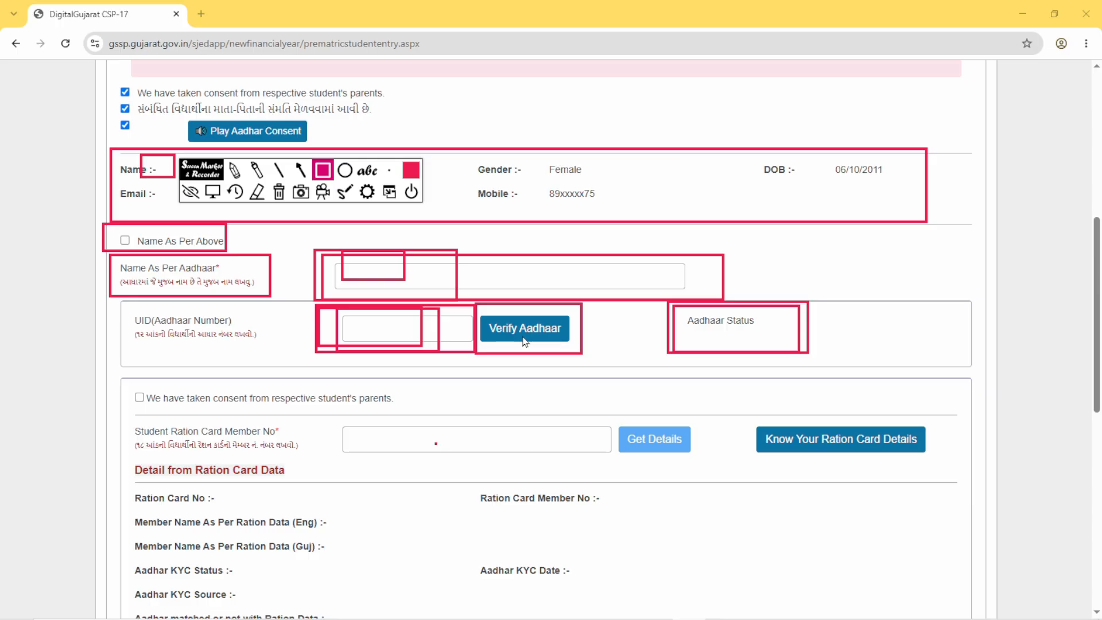
pyautogui.moveTo(672, 295)
pyautogui.mouseDown()
pyautogui.moveTo(691, 347)
pyautogui.moveTo(805, 358)
pyautogui.mouseUp()
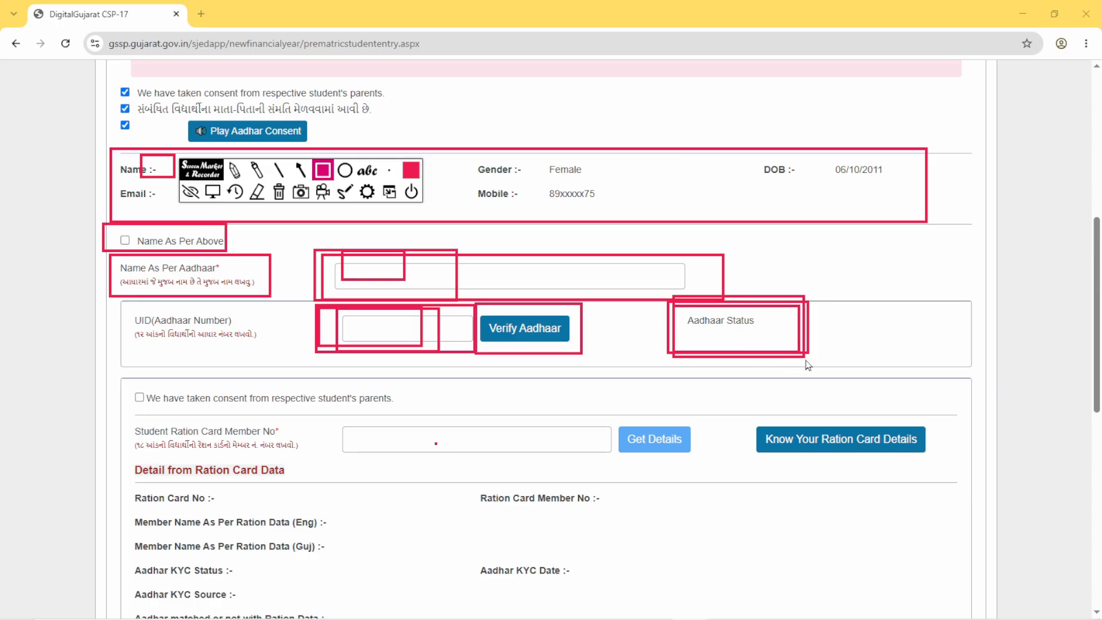
pyautogui.moveTo(334, 412)
pyautogui.mouseDown()
pyautogui.moveTo(457, 474)
pyautogui.moveTo(569, 475)
pyautogui.mouseUp()
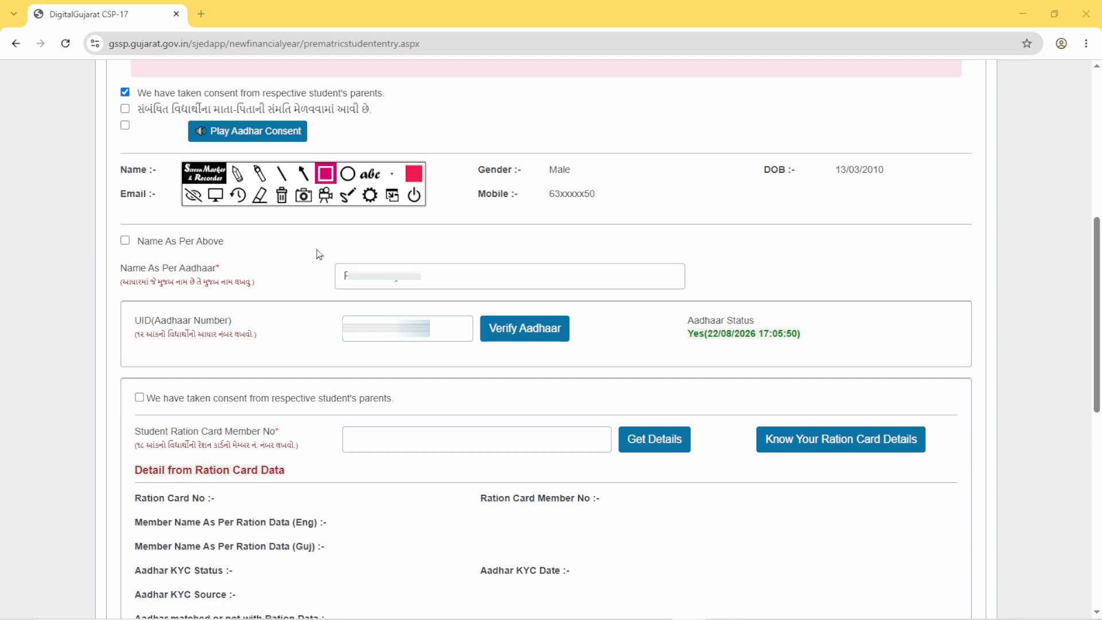
# - On the filled-in record, outline the Aadhaar name, the UID number, Verify Aadhaar and the Aadhaar Status in red
pyautogui.moveTo(316, 248)
pyautogui.mouseDown()
pyautogui.moveTo(393, 292)
pyautogui.moveTo(458, 296)
pyautogui.mouseUp()
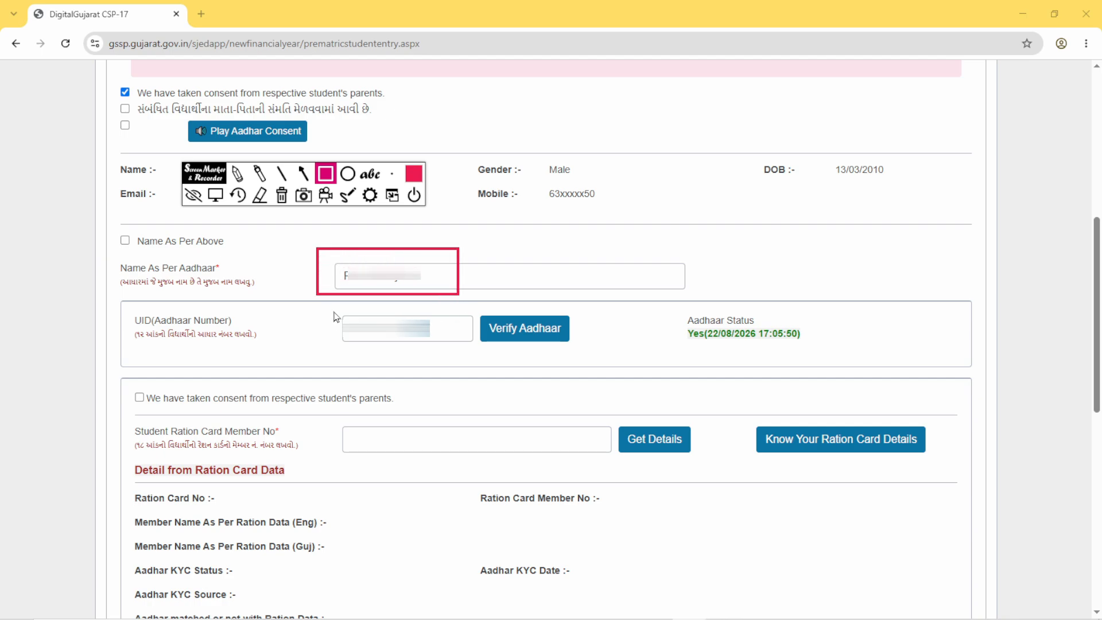
pyautogui.moveTo(332, 308); pyautogui.dragTo(445, 353)
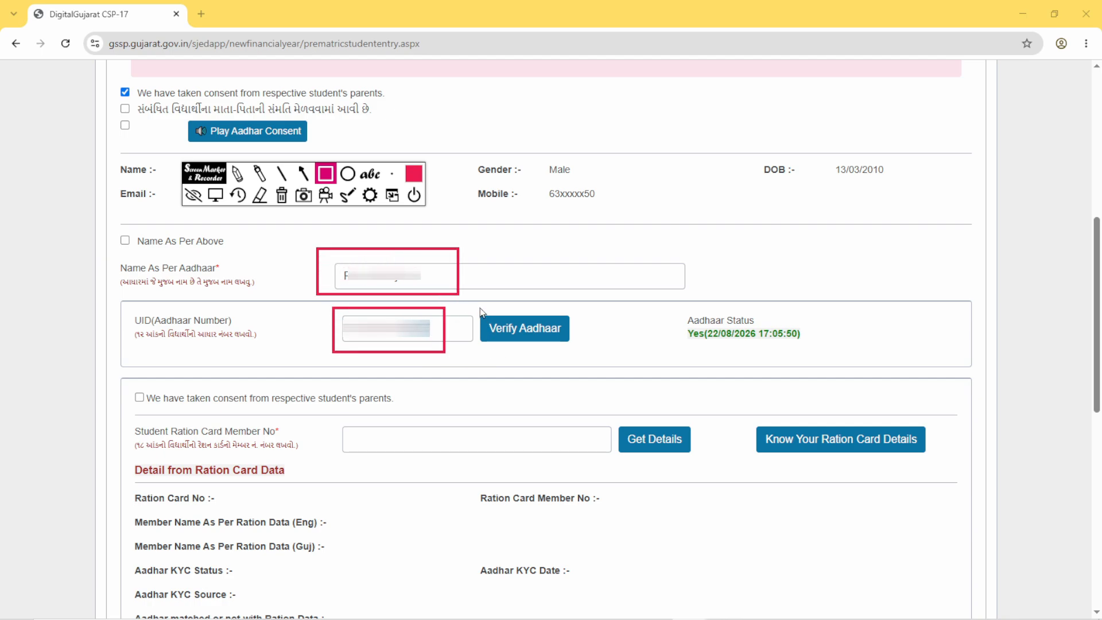
pyautogui.moveTo(479, 307)
pyautogui.mouseDown()
pyautogui.moveTo(538, 341)
pyautogui.moveTo(585, 344)
pyautogui.mouseUp()
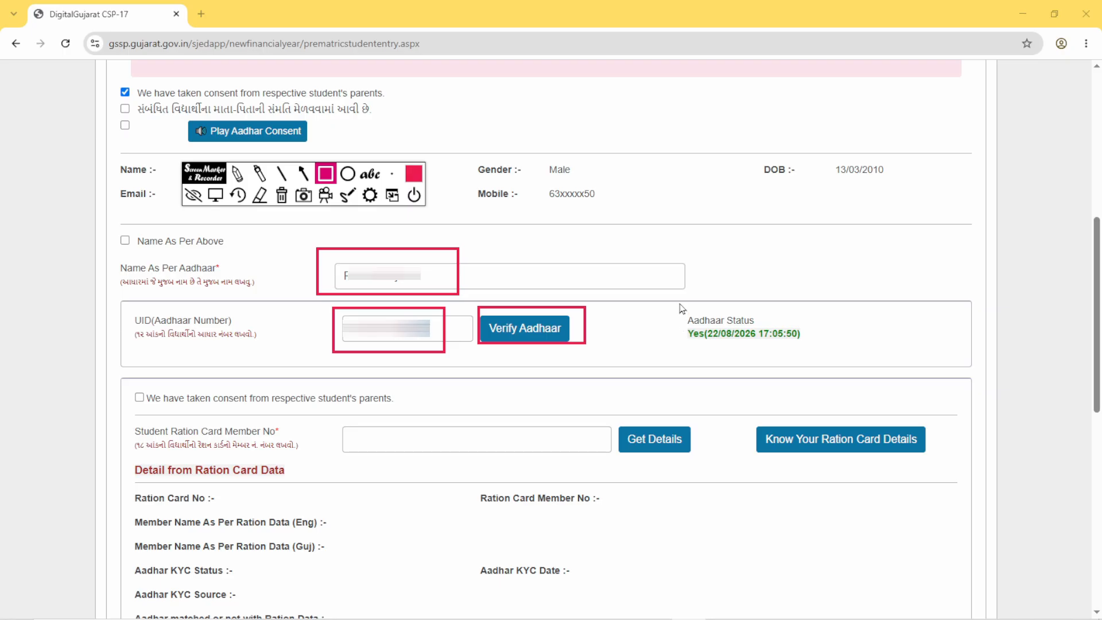
pyautogui.moveTo(679, 302)
pyautogui.mouseDown()
pyautogui.moveTo(778, 346)
pyautogui.moveTo(834, 354)
pyautogui.mouseUp()
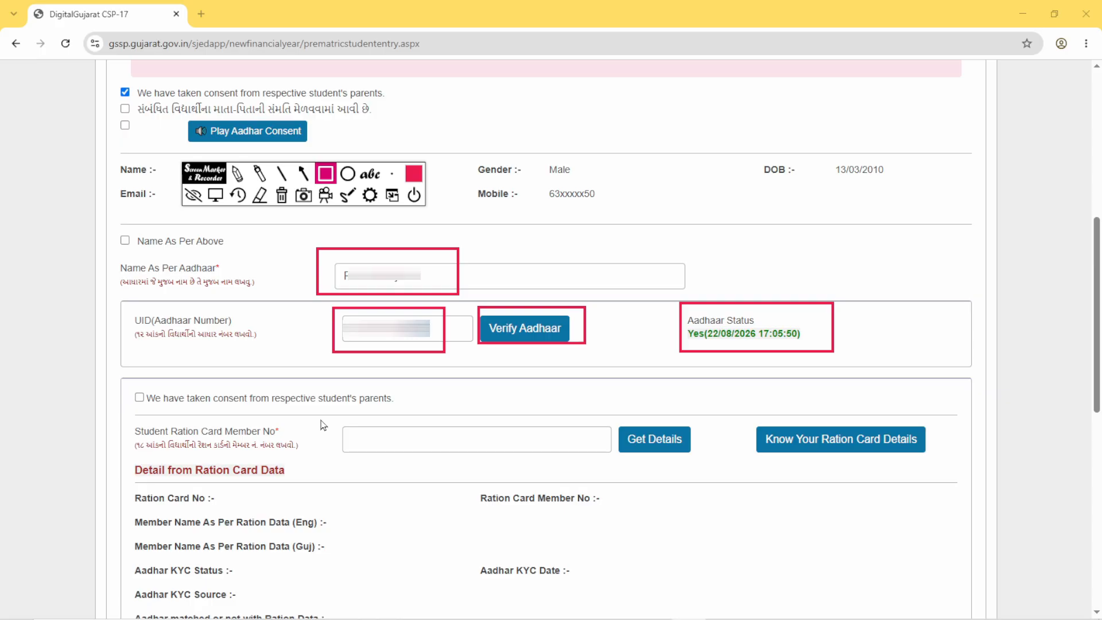
# - Outline the parental consent checkbox above the Student Ration Card Member No field in red and tick it
pyautogui.moveTo(117, 378); pyautogui.dragTo(166, 415)
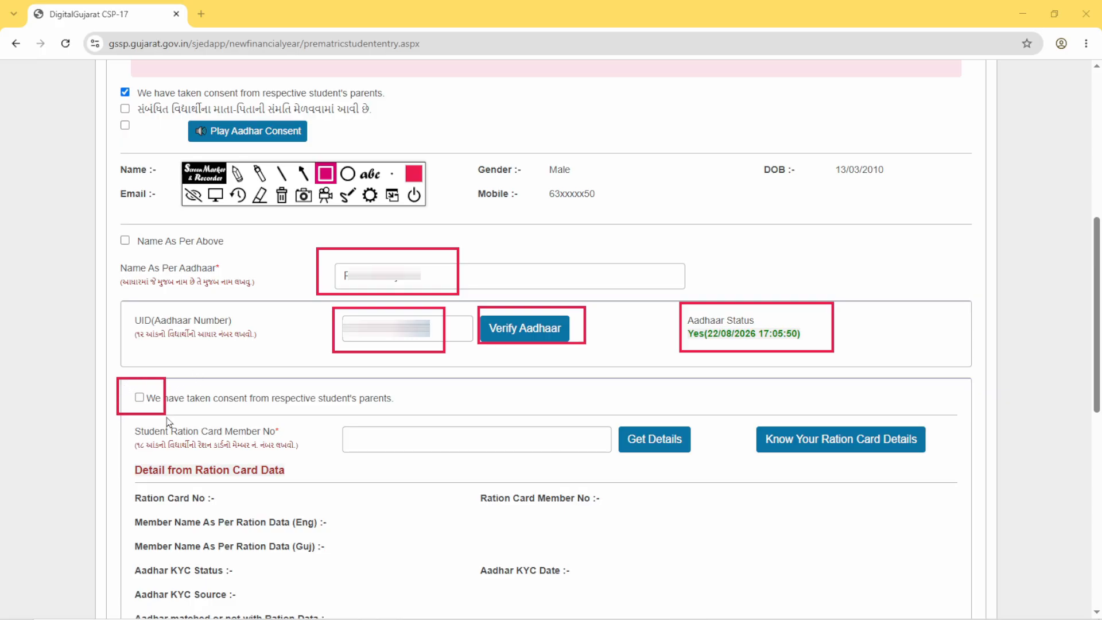
pyautogui.click(216, 195)
pyautogui.click(138, 397)
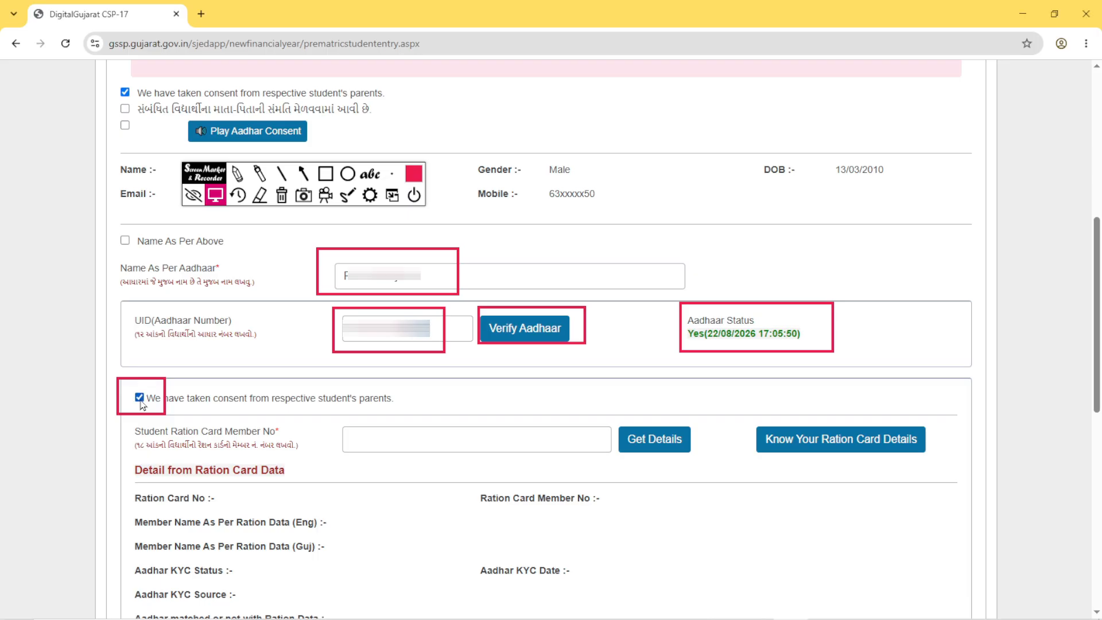
# - Mark the ration card member number box, Get Details, the ration card data block and the Principal certification checkbox with red rectangles
pyautogui.click(325, 173)
pyautogui.moveTo(329, 413)
pyautogui.mouseDown()
pyautogui.moveTo(380, 461)
pyautogui.moveTo(624, 472)
pyautogui.mouseUp()
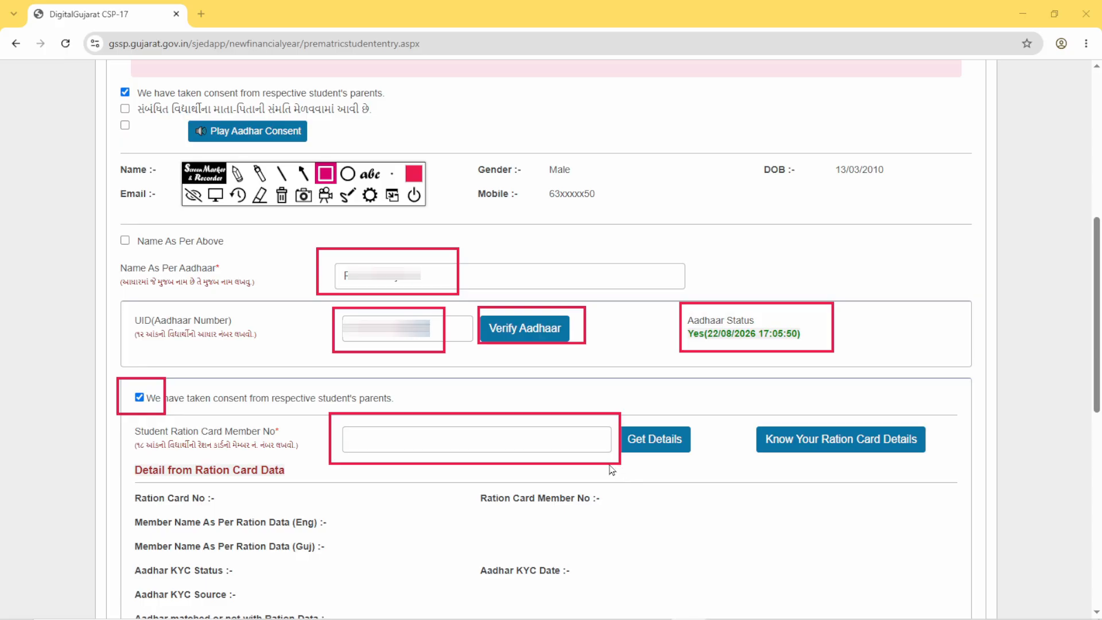
pyautogui.moveTo(617, 413)
pyautogui.mouseDown()
pyautogui.moveTo(672, 459)
pyautogui.moveTo(700, 462)
pyautogui.mouseUp()
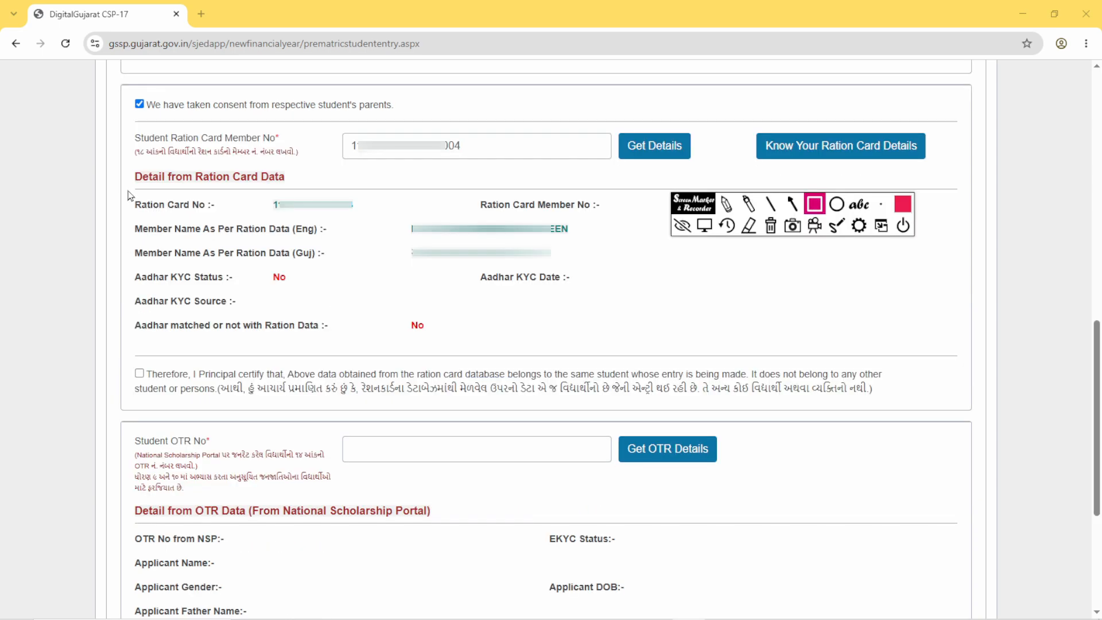
pyautogui.moveTo(125, 187)
pyautogui.mouseDown()
pyautogui.moveTo(249, 295)
pyautogui.moveTo(619, 331)
pyautogui.moveTo(930, 342)
pyautogui.mouseUp()
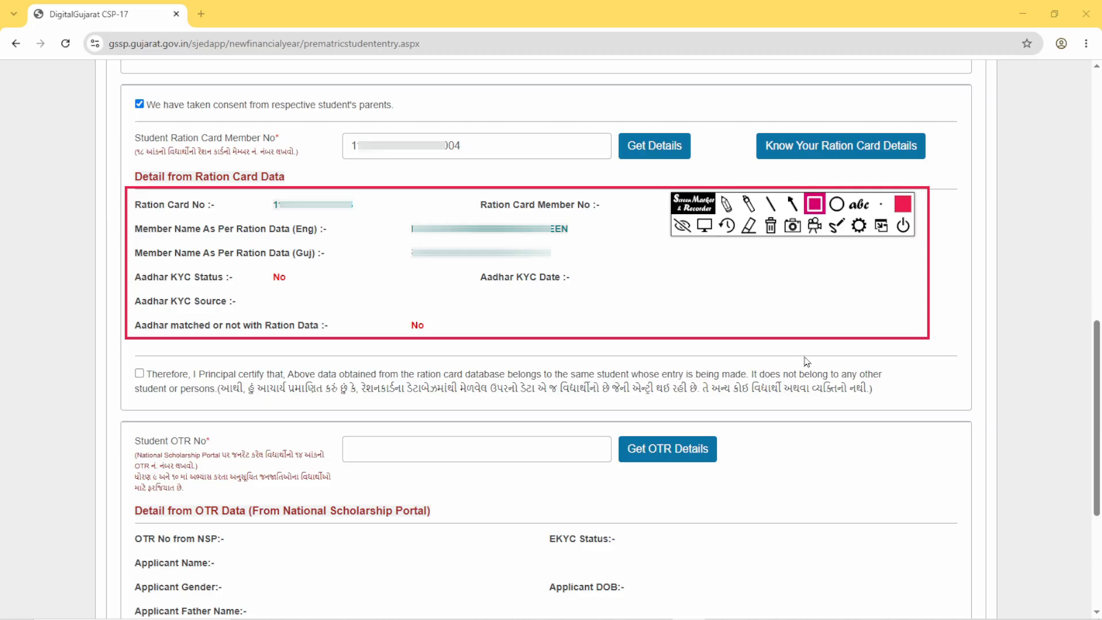
pyautogui.moveTo(123, 361); pyautogui.dragTo(166, 390)
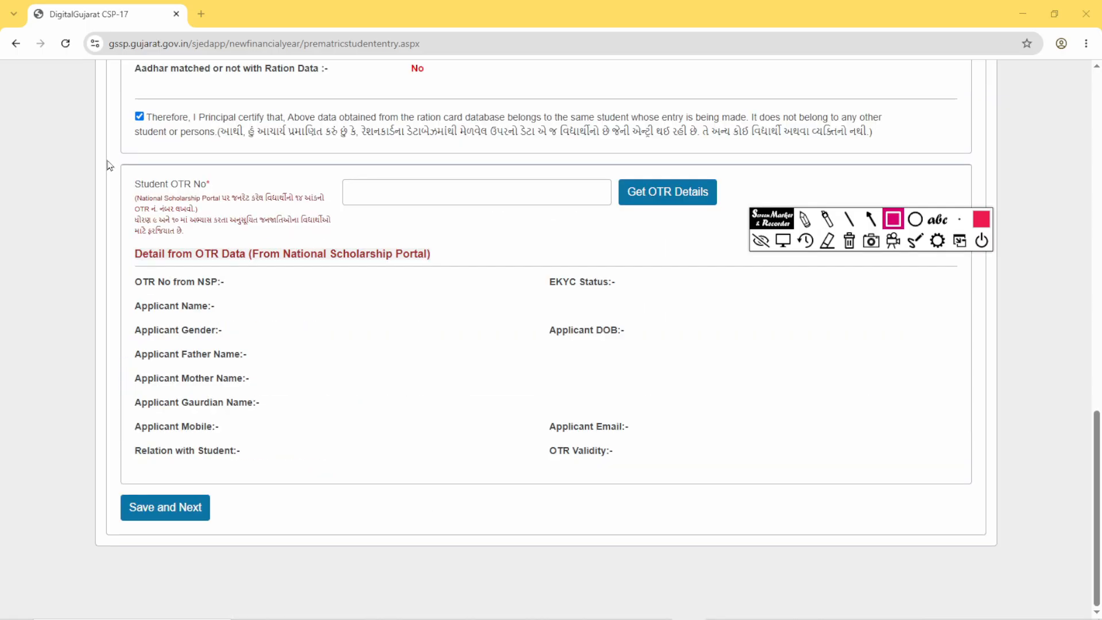
# - Outline the Student OTR No label and box, Get OTR Details, the OTR data block and Save and Next in red
pyautogui.moveTo(107, 159)
pyautogui.mouseDown()
pyautogui.moveTo(323, 241)
pyautogui.moveTo(343, 259)
pyautogui.mouseUp()
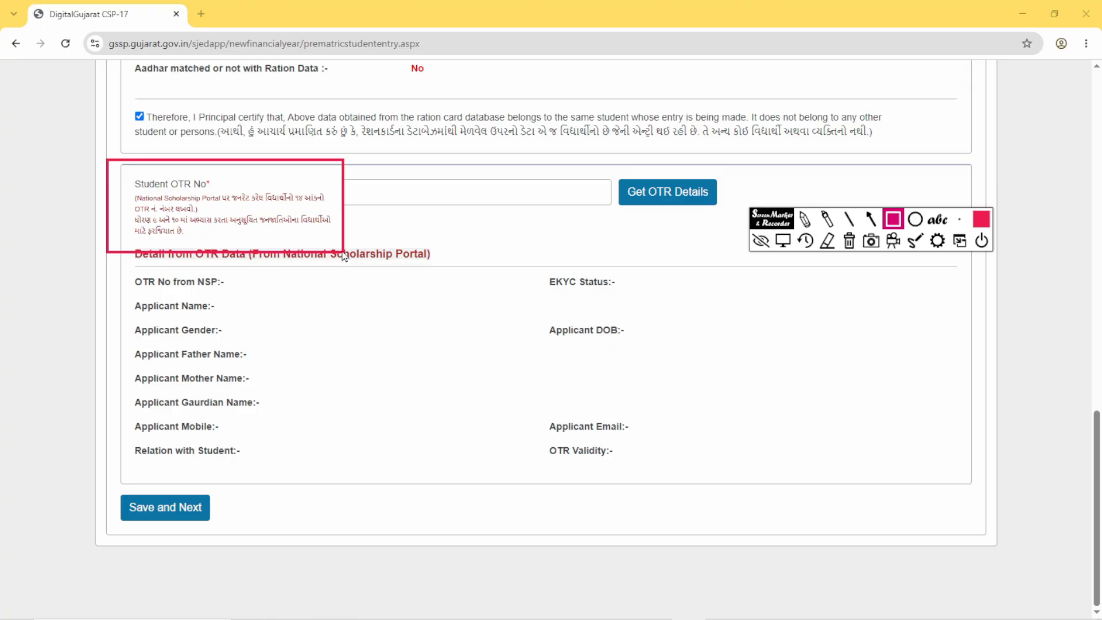
pyautogui.moveTo(354, 167)
pyautogui.mouseDown()
pyautogui.moveTo(426, 217)
pyautogui.moveTo(506, 219)
pyautogui.mouseUp()
pyautogui.moveTo(619, 168)
pyautogui.mouseDown()
pyautogui.moveTo(658, 207)
pyautogui.moveTo(723, 211)
pyautogui.mouseUp()
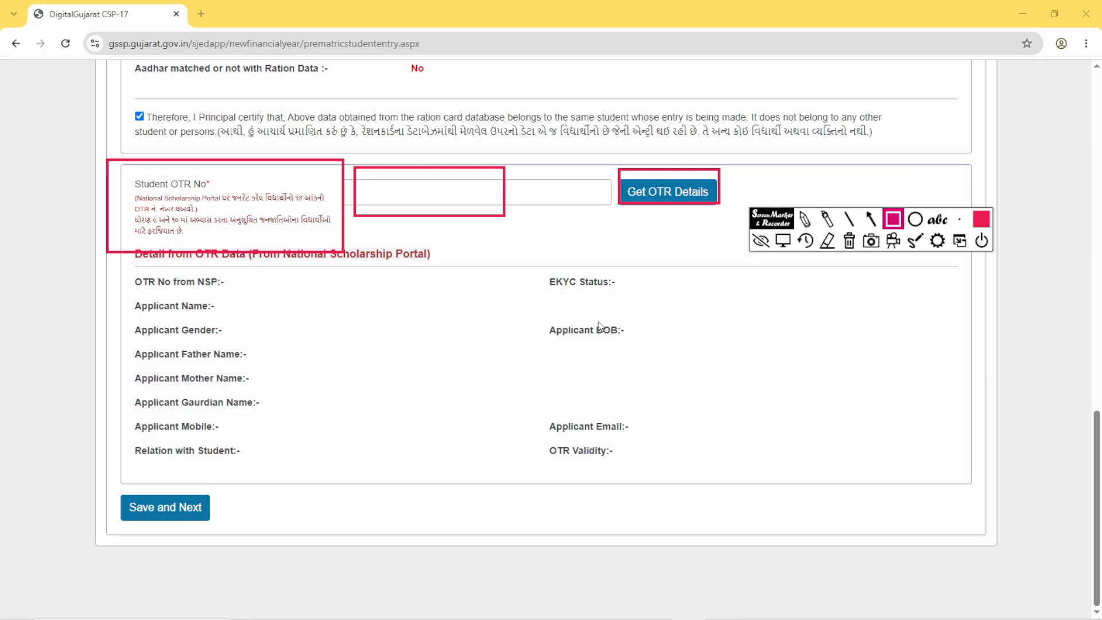
pyautogui.moveTo(136, 273)
pyautogui.mouseDown()
pyautogui.moveTo(167, 311)
pyautogui.moveTo(742, 470)
pyautogui.mouseUp()
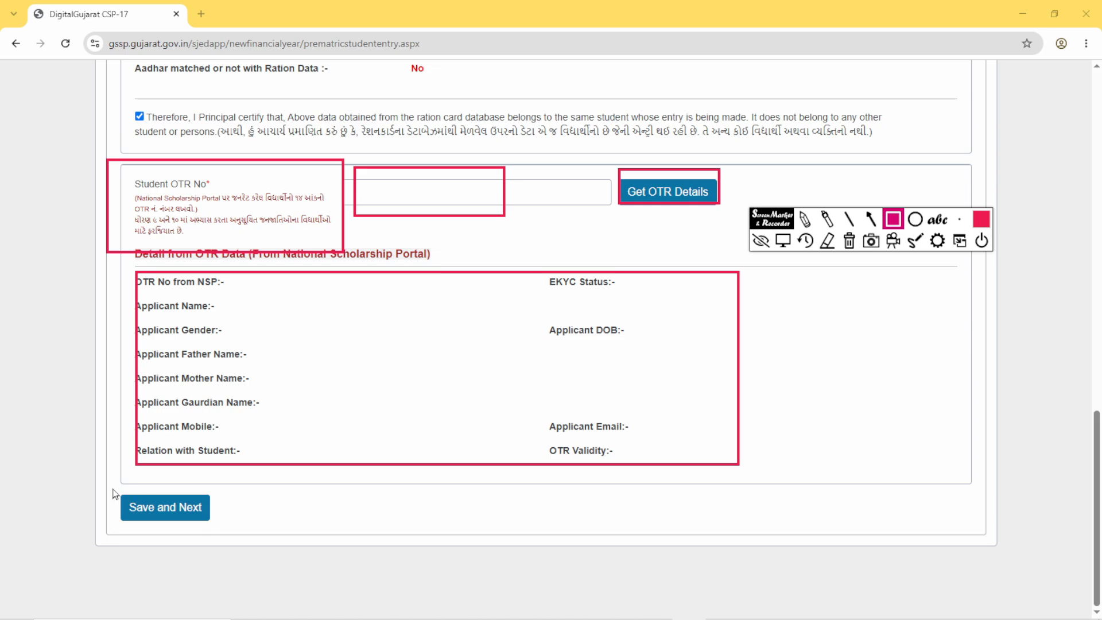
pyautogui.moveTo(113, 487)
pyautogui.mouseDown()
pyautogui.moveTo(166, 526)
pyautogui.moveTo(216, 539)
pyautogui.mouseUp()
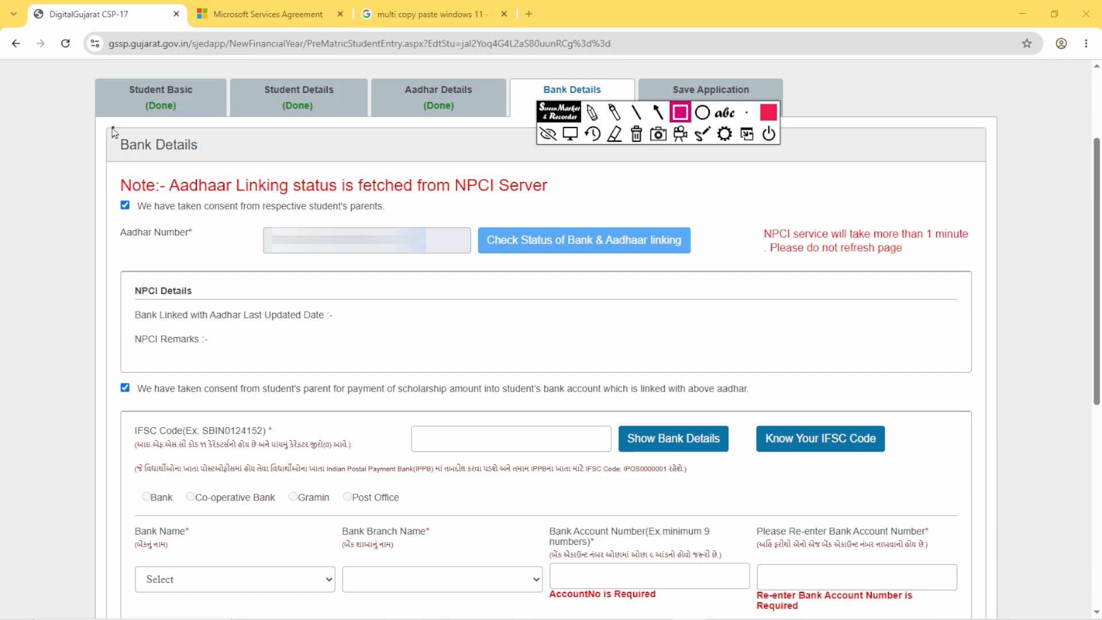
# - Outline the Bank Details heading, consent checkbox, Aadhar Number, Check Status of Bank & Aadhaar linking, the NPCI waiting notice and NPCI Details
pyautogui.moveTo(113, 127); pyautogui.dragTo(198, 164)
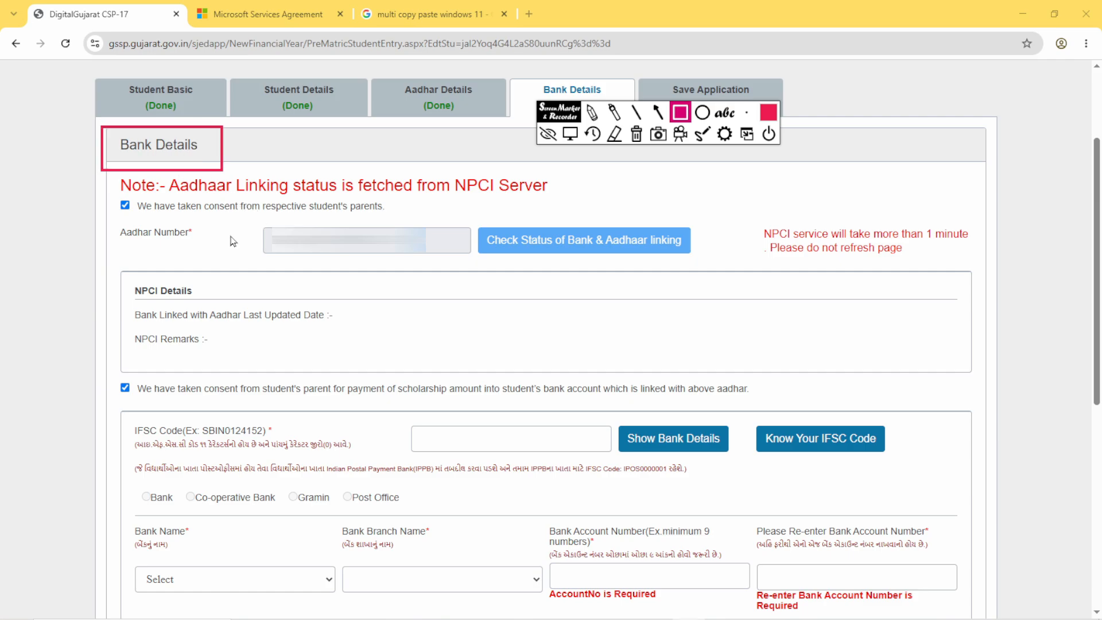
pyautogui.moveTo(115, 194); pyautogui.dragTo(142, 228)
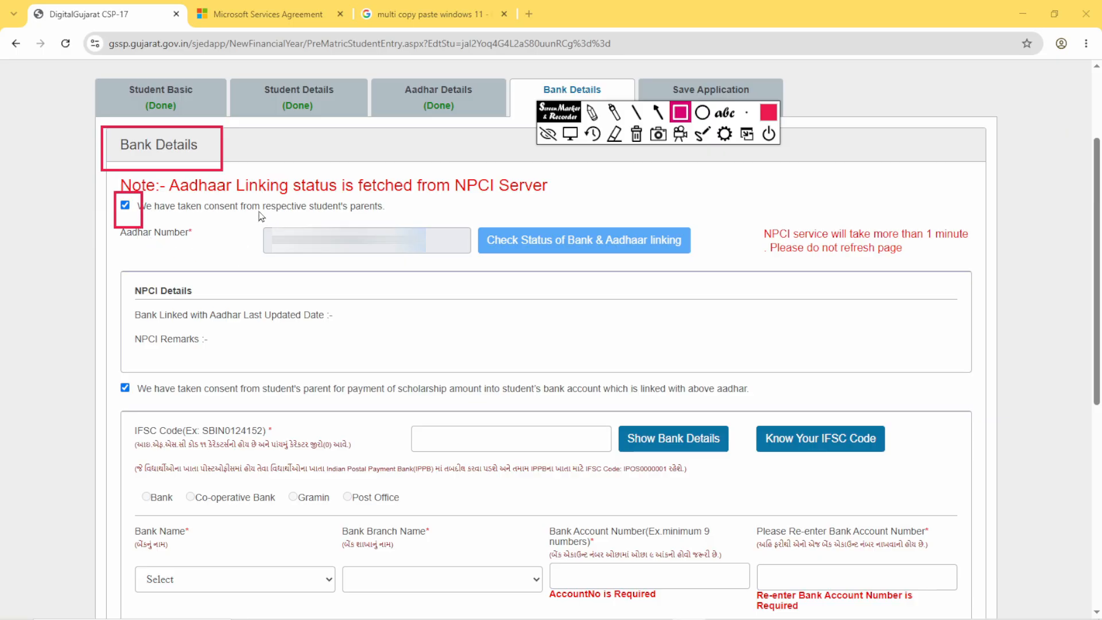
pyautogui.moveTo(249, 207)
pyautogui.mouseDown()
pyautogui.moveTo(320, 274)
pyautogui.moveTo(442, 277)
pyautogui.mouseUp()
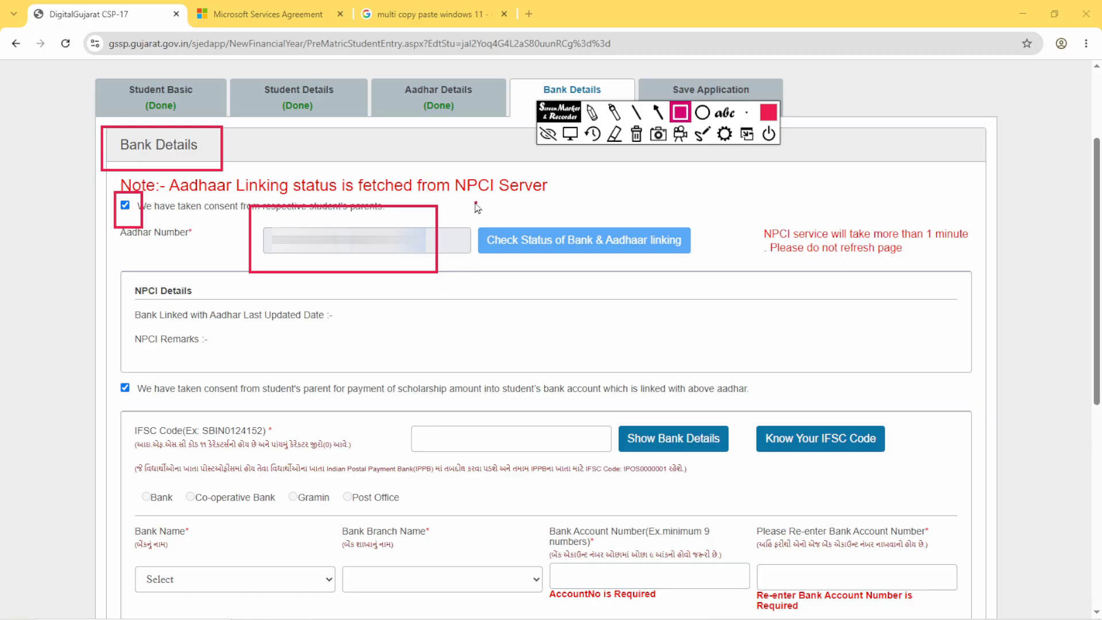
pyautogui.moveTo(475, 202)
pyautogui.mouseDown()
pyautogui.moveTo(499, 253)
pyautogui.moveTo(696, 263)
pyautogui.mouseUp()
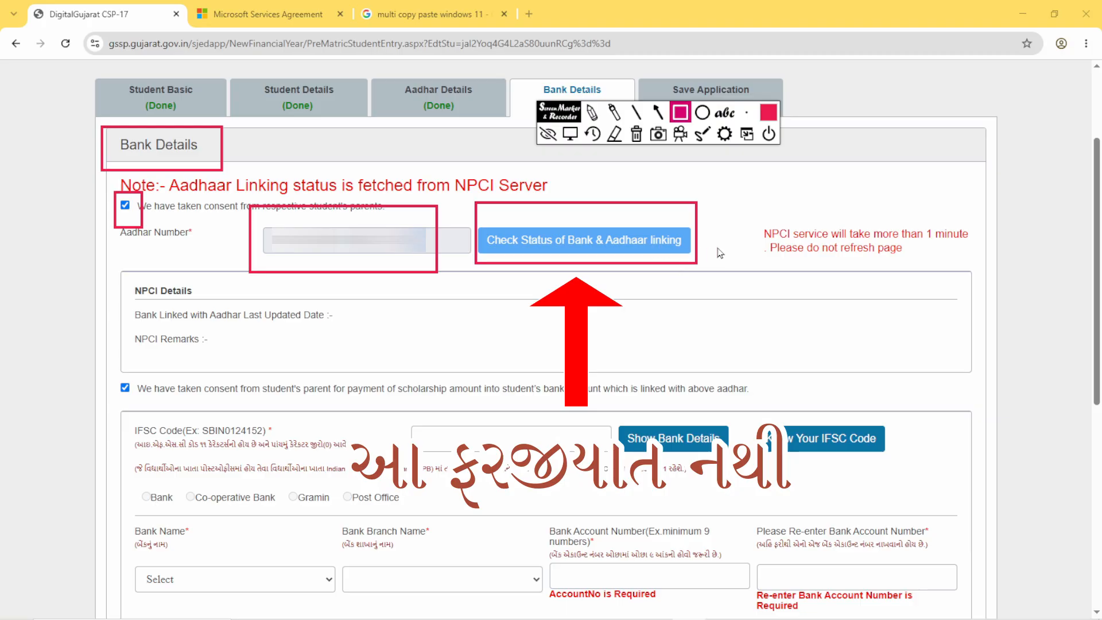
pyautogui.moveTo(740, 202); pyautogui.dragTo(950, 272)
pyautogui.moveTo(117, 276)
pyautogui.mouseDown()
pyautogui.moveTo(141, 304)
pyautogui.moveTo(408, 352)
pyautogui.moveTo(477, 379)
pyautogui.mouseUp()
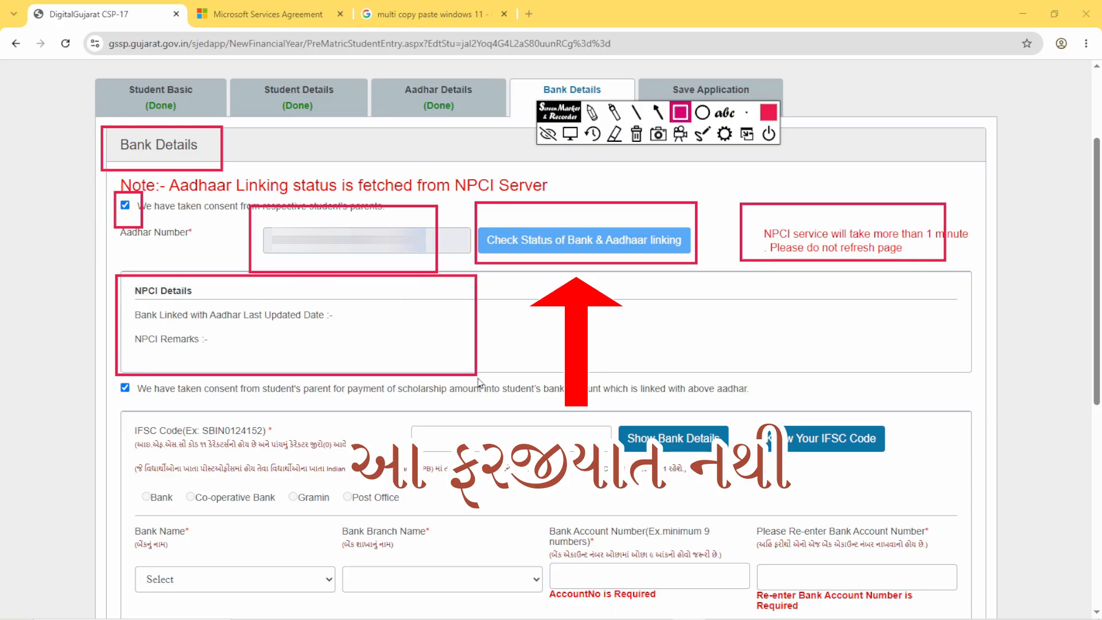
# - Outline and tick the parental consent checkbox for paying the scholarship into the student's Aadhaar-linked bank account
pyautogui.scroll(-3, 479, 382)
pyautogui.moveTo(106, 161); pyautogui.dragTo(152, 205)
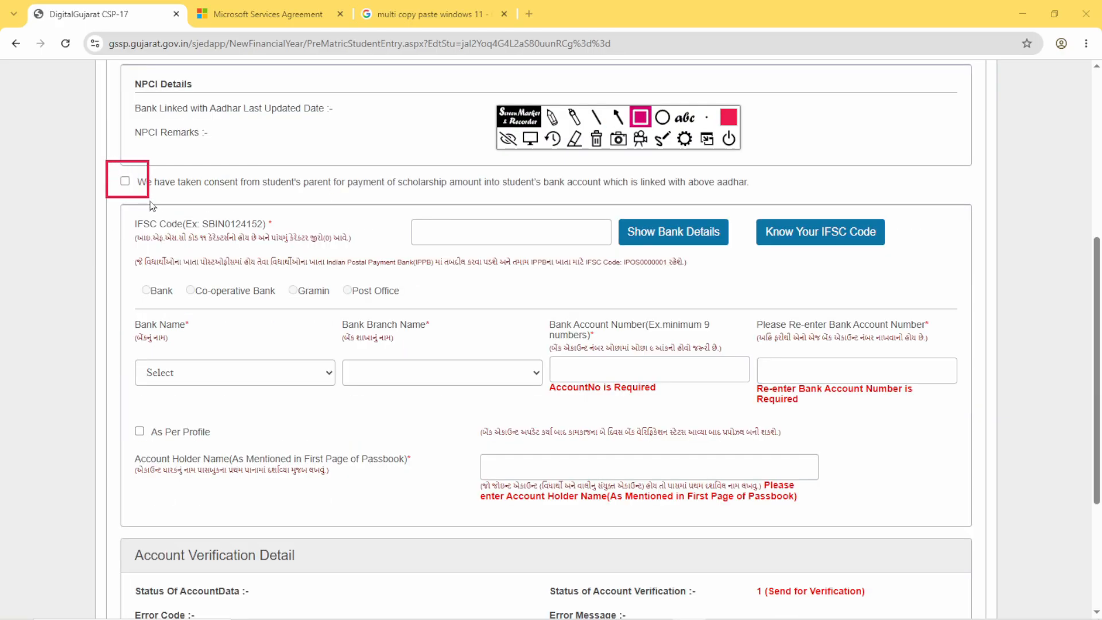
pyautogui.click(530, 138)
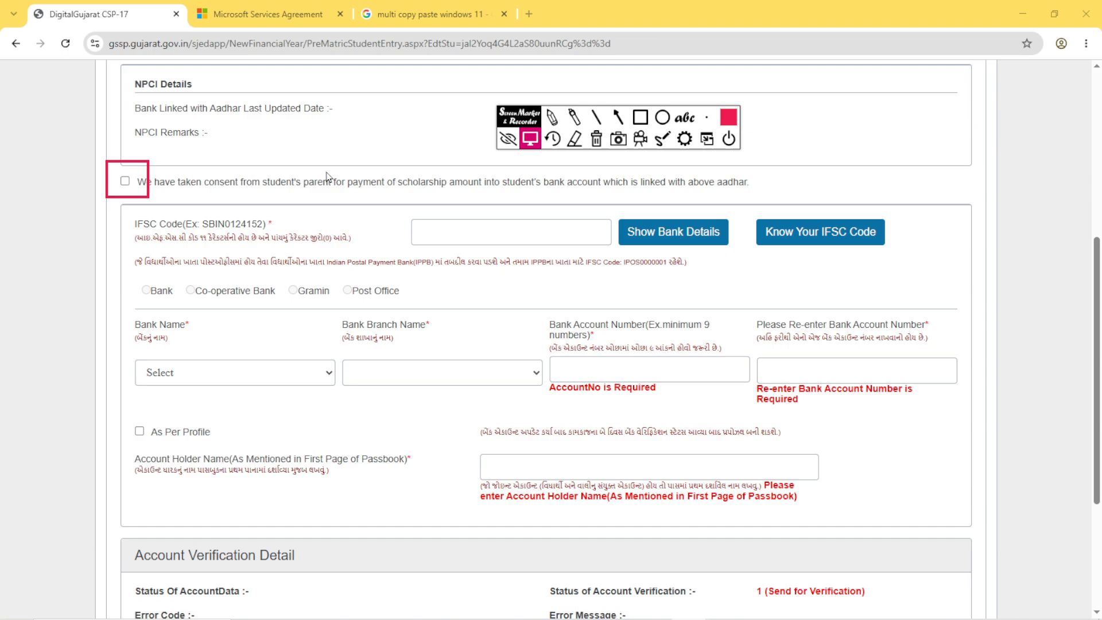
pyautogui.click(134, 184)
# - Mark the IFSC Code box, Show Bank Details and the Bank Name field with red rectangles
pyautogui.moveTo(385, 207)
pyautogui.mouseDown()
pyautogui.moveTo(583, 265)
pyautogui.moveTo(617, 264)
pyautogui.mouseUp()
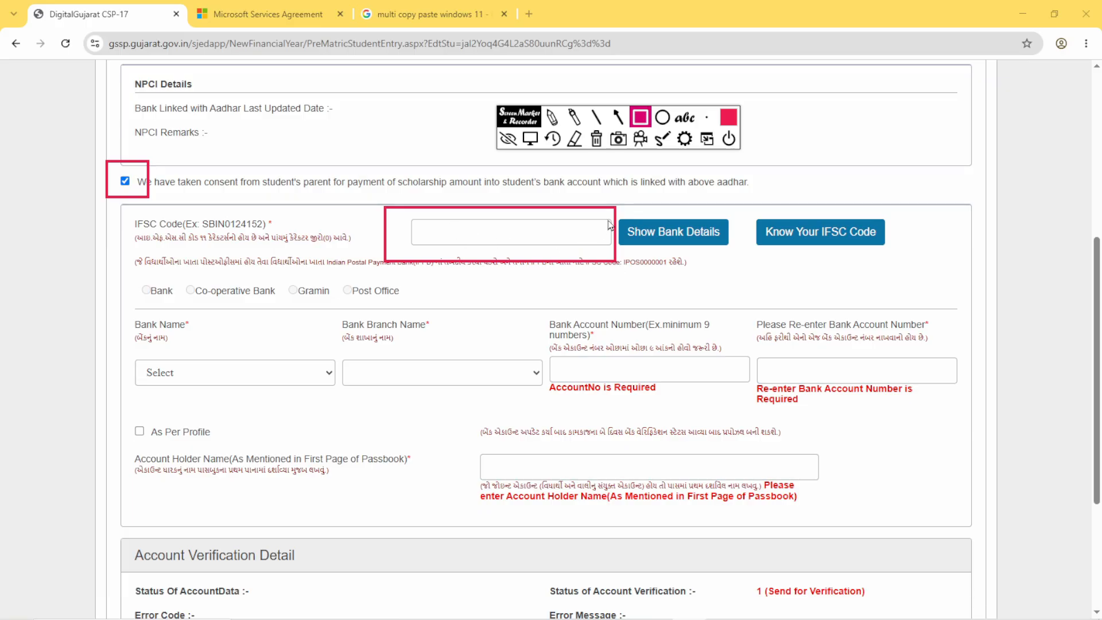
pyautogui.moveTo(619, 201)
pyautogui.mouseDown()
pyautogui.moveTo(649, 254)
pyautogui.moveTo(741, 253)
pyautogui.mouseUp()
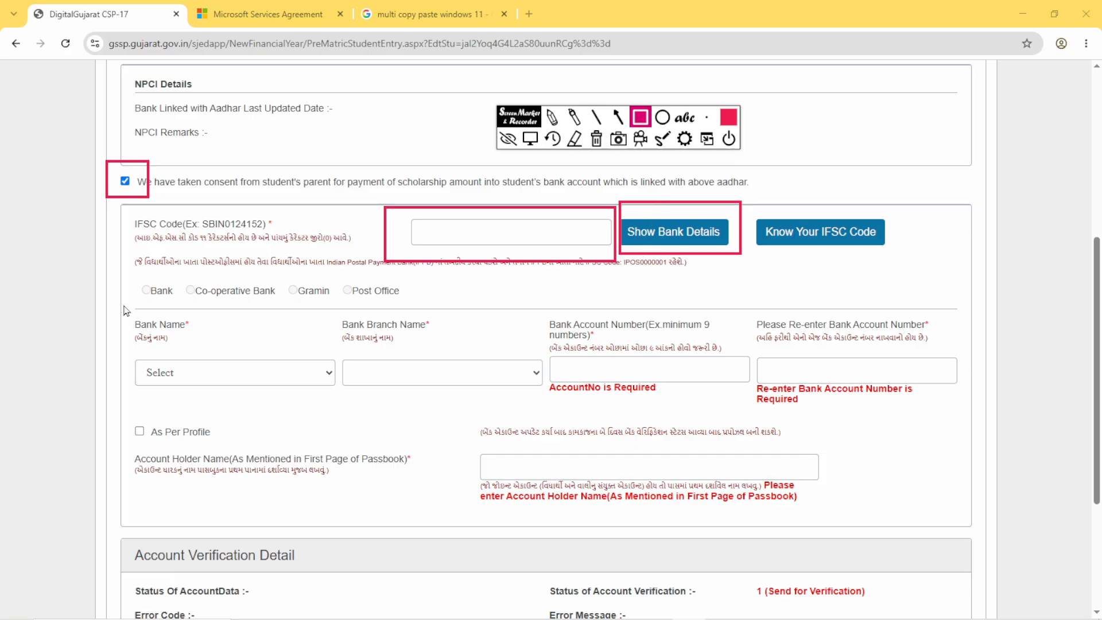
pyautogui.moveTo(129, 313)
pyautogui.mouseDown()
pyautogui.moveTo(216, 398)
pyautogui.moveTo(316, 415)
pyautogui.mouseUp()
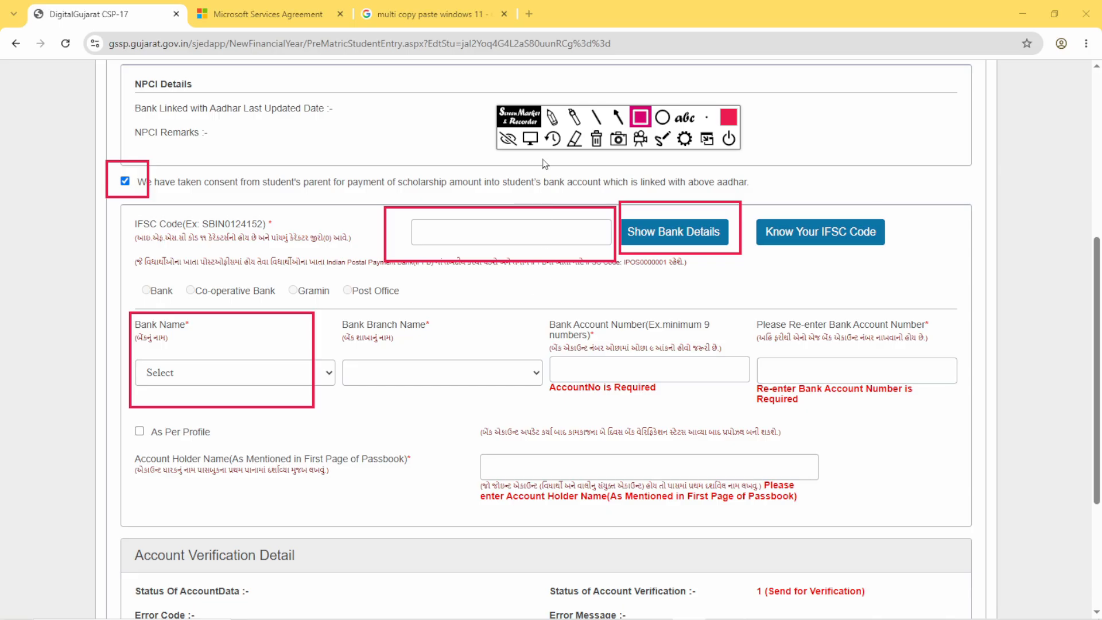
# - Enter the IFSC code BARB0DBPAWA, load its bank details and choose BANK OF BARODA as the bank name
pyautogui.click(529, 138)
pyautogui.click(205, 380)
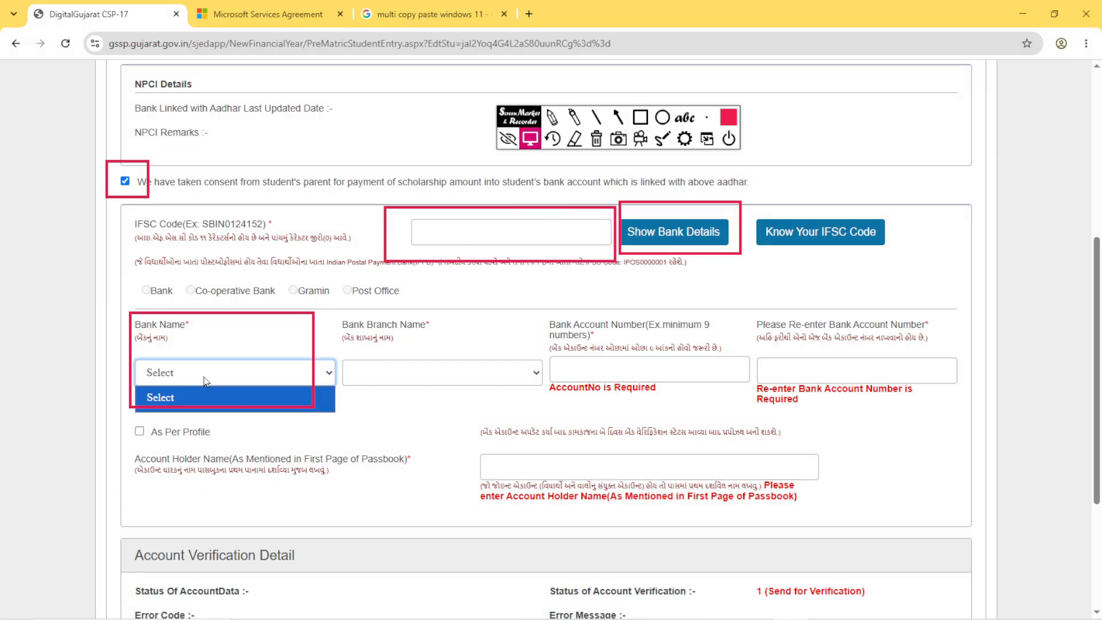
pyautogui.click(205, 382)
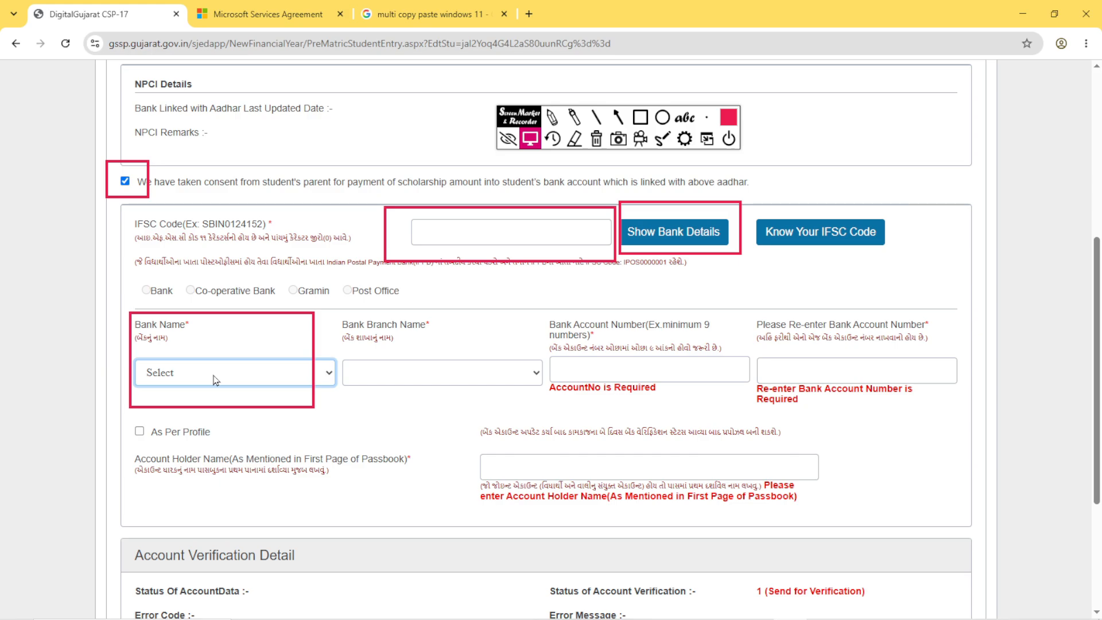
pyautogui.click(567, 235)
pyautogui.write('BARB0DBPAWA')
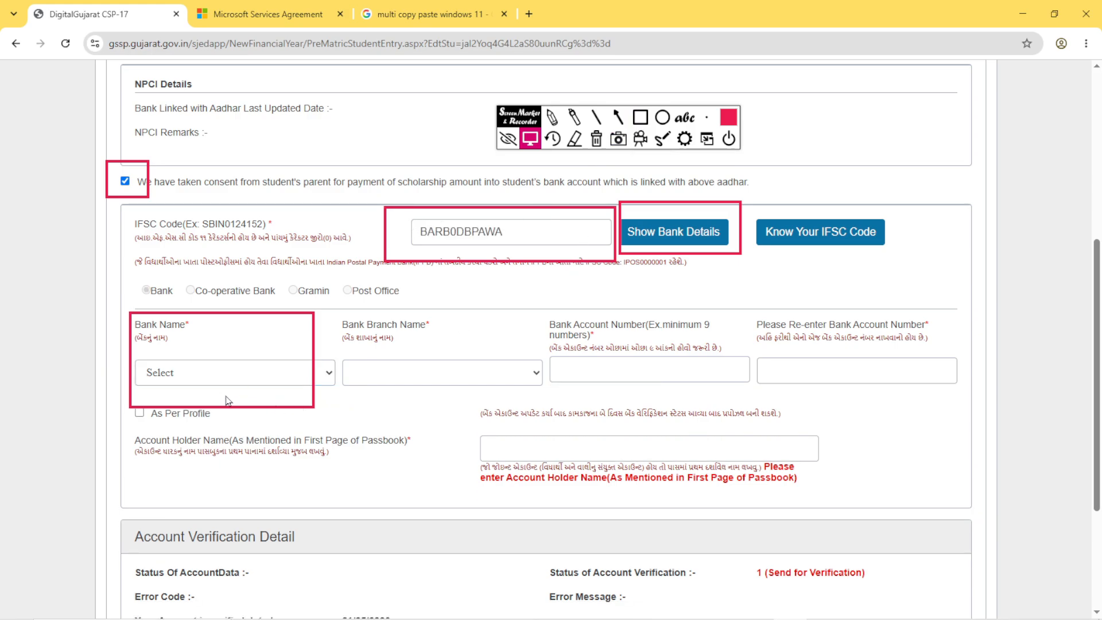
pyautogui.click(195, 379)
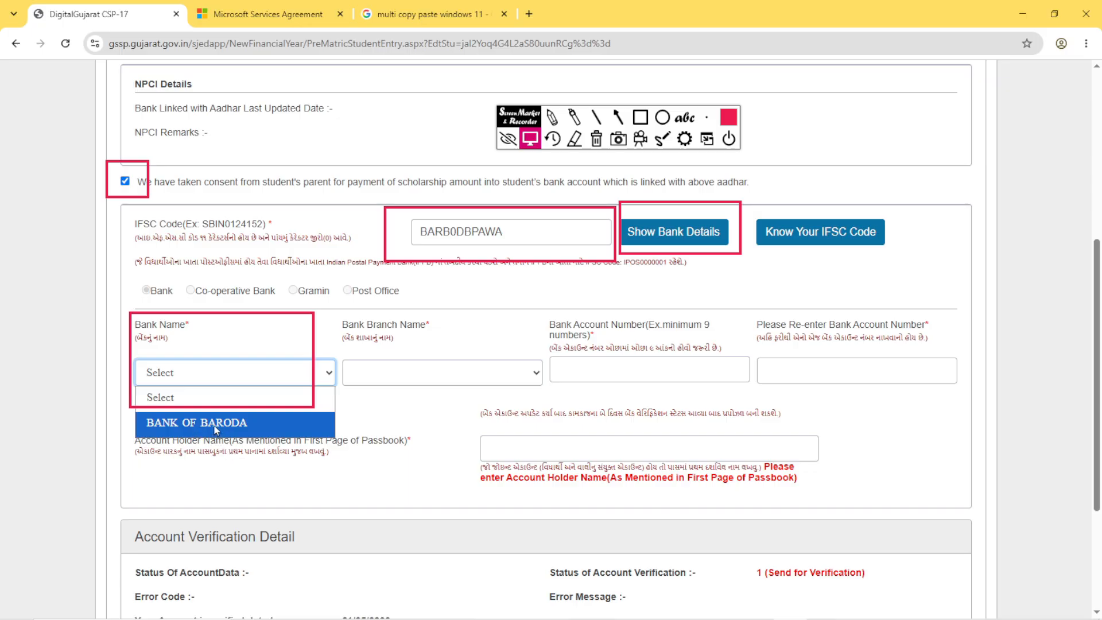
pyautogui.click(243, 425)
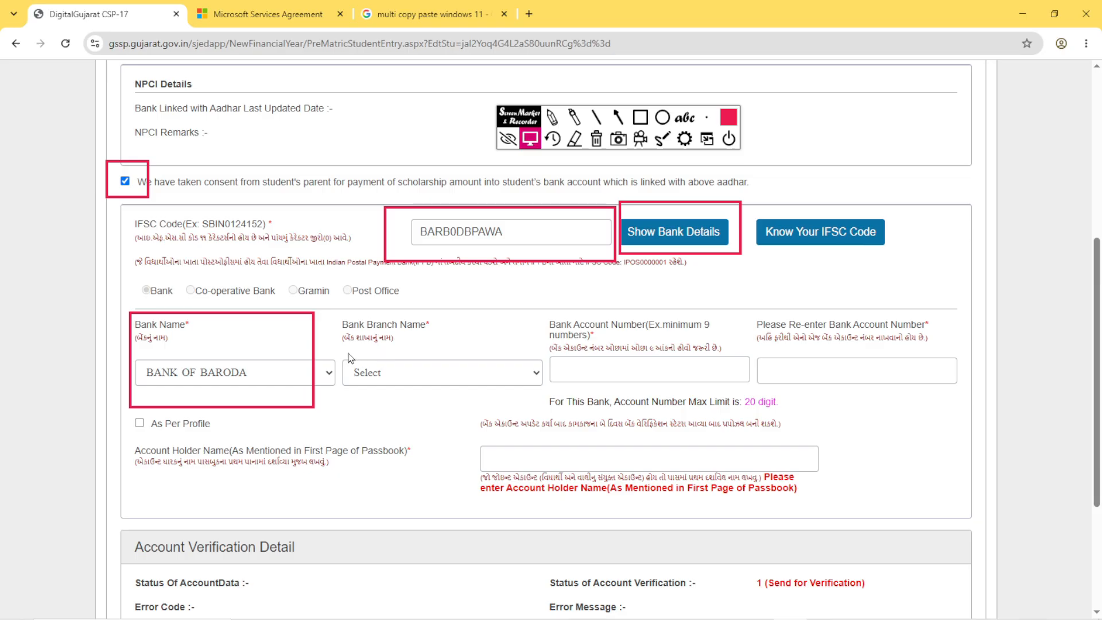
# - Choose PAWAGADH as the bank branch name
pyautogui.click(382, 380)
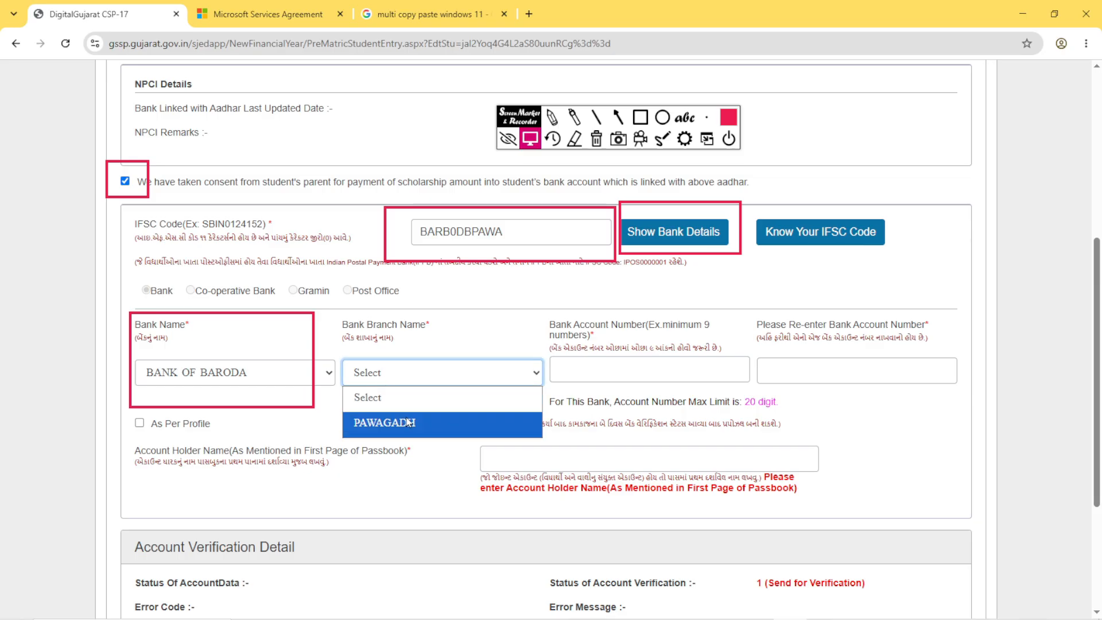
pyautogui.click(379, 426)
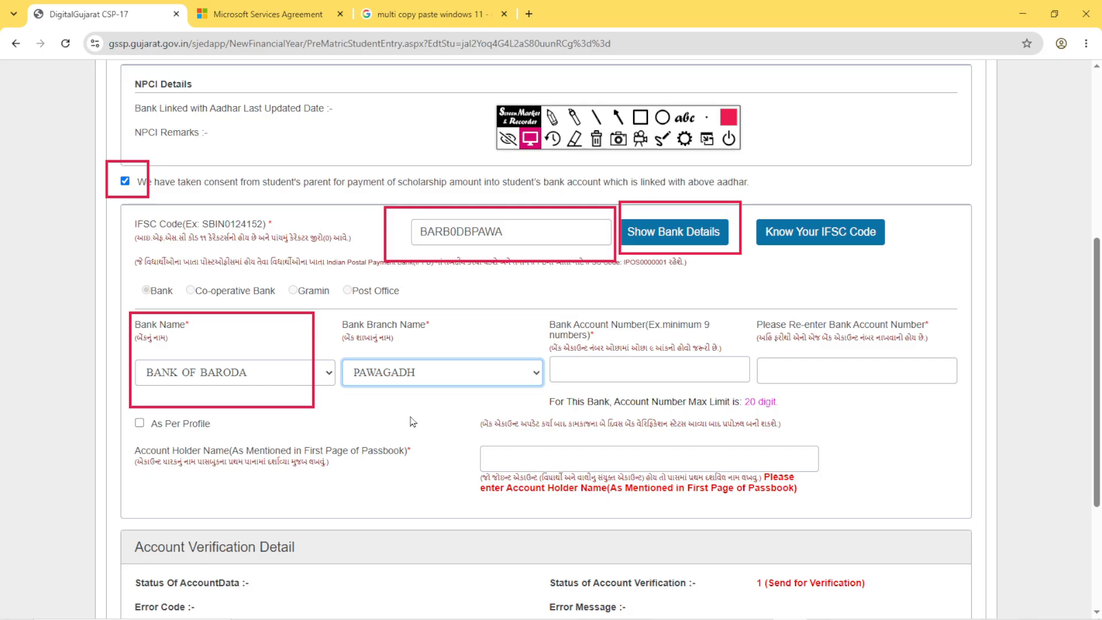
pyautogui.click(410, 422)
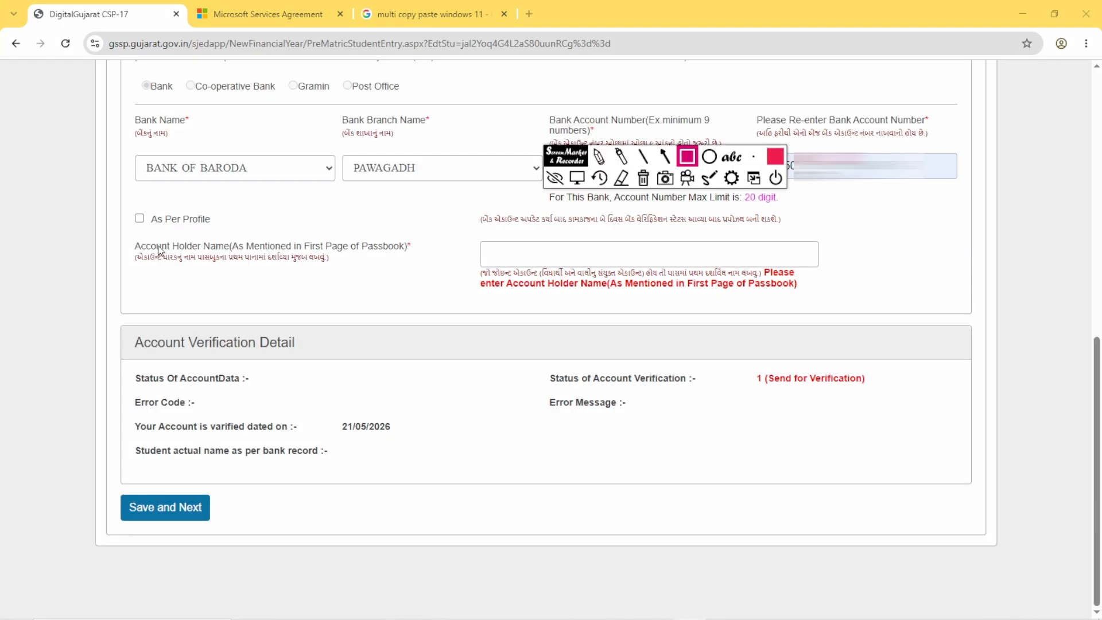
# - Outline the As Per Profile option, its label and its checkbox in red, and tick it to fill in the account holder's name
pyautogui.moveTo(123, 201)
pyautogui.mouseDown()
pyautogui.moveTo(172, 237)
pyautogui.moveTo(246, 239)
pyautogui.mouseUp()
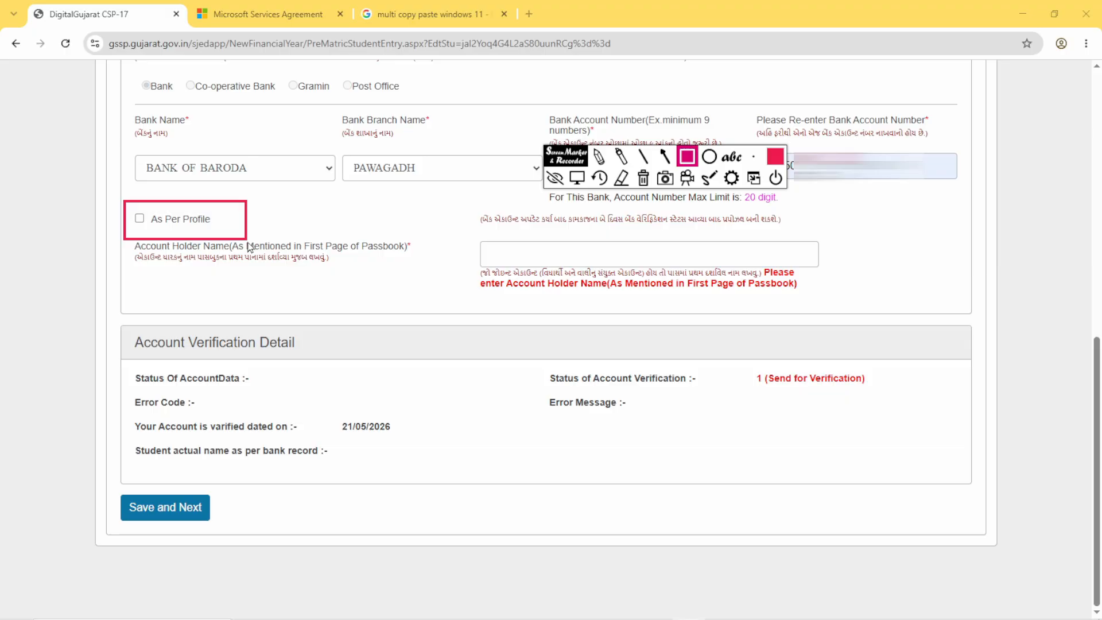
pyautogui.moveTo(148, 207)
pyautogui.mouseDown()
pyautogui.moveTo(173, 234)
pyautogui.moveTo(231, 234)
pyautogui.mouseUp()
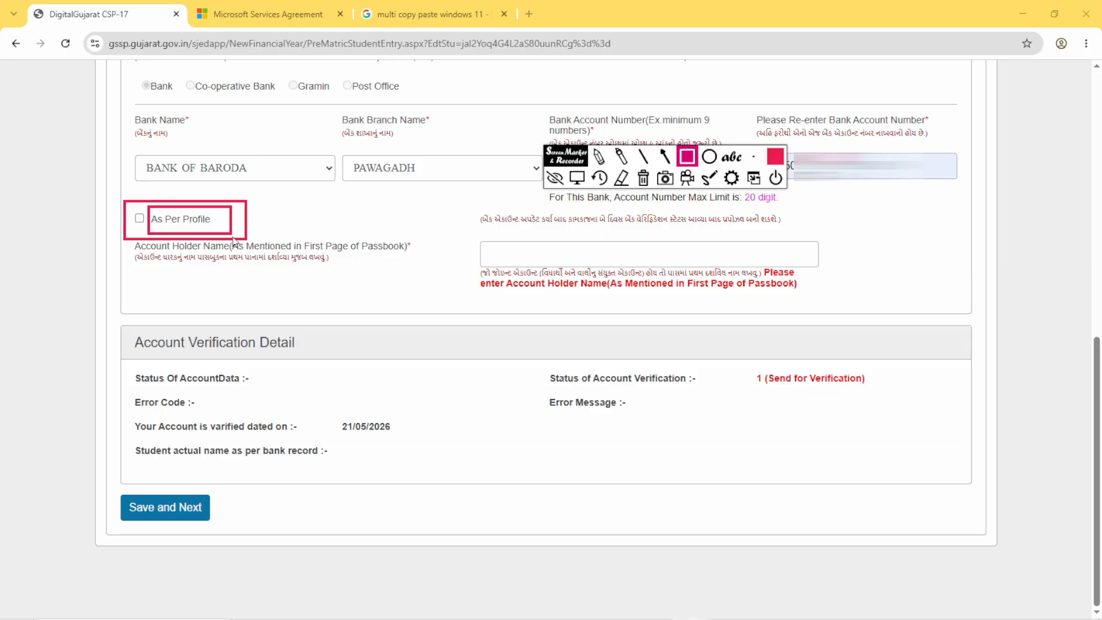
pyautogui.moveTo(125, 205)
pyautogui.mouseDown()
pyautogui.moveTo(150, 240)
pyautogui.moveTo(148, 231)
pyautogui.mouseUp()
pyautogui.click(576, 178)
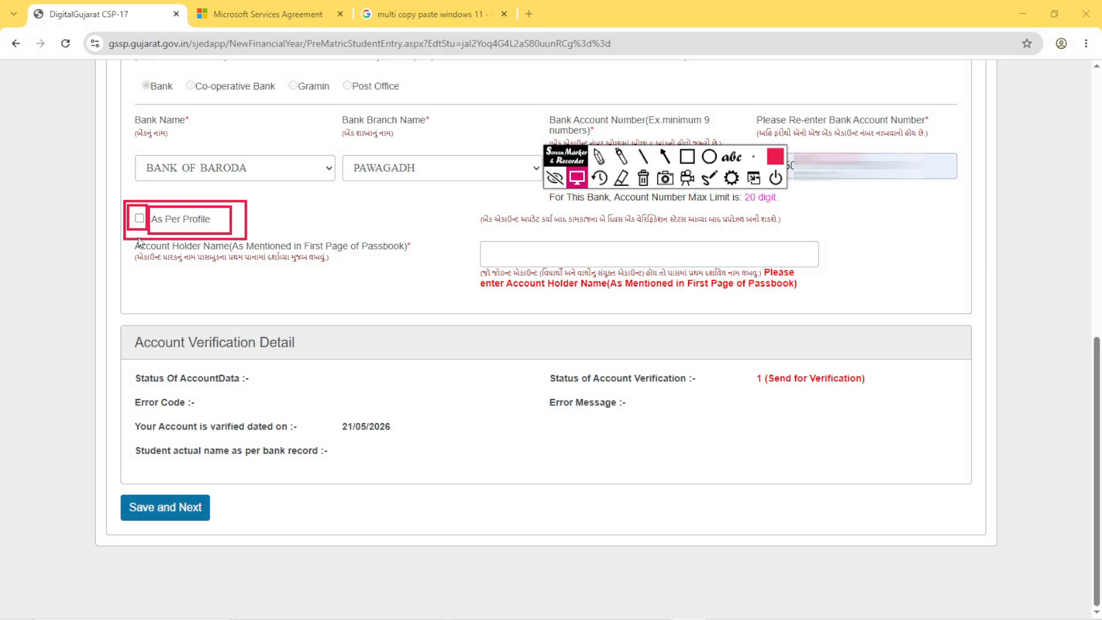
pyautogui.click(139, 219)
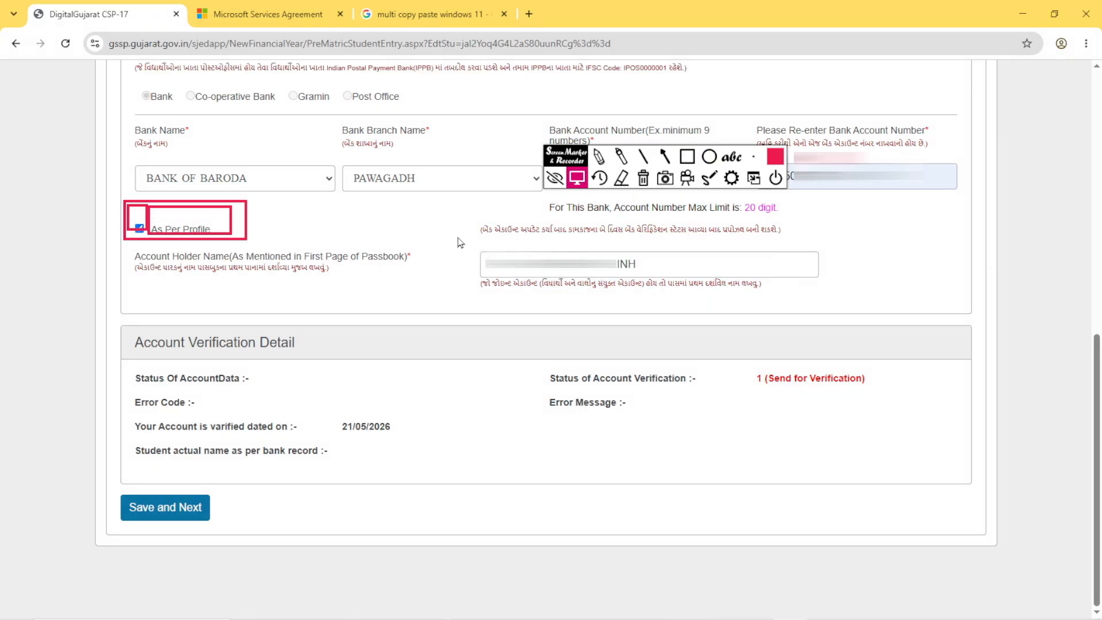
# - Draw red rectangles around the Account Holder Name box and Save and Next
pyautogui.click(686, 156)
pyautogui.moveTo(459, 243)
pyautogui.mouseDown()
pyautogui.moveTo(585, 287)
pyautogui.moveTo(826, 282)
pyautogui.mouseUp()
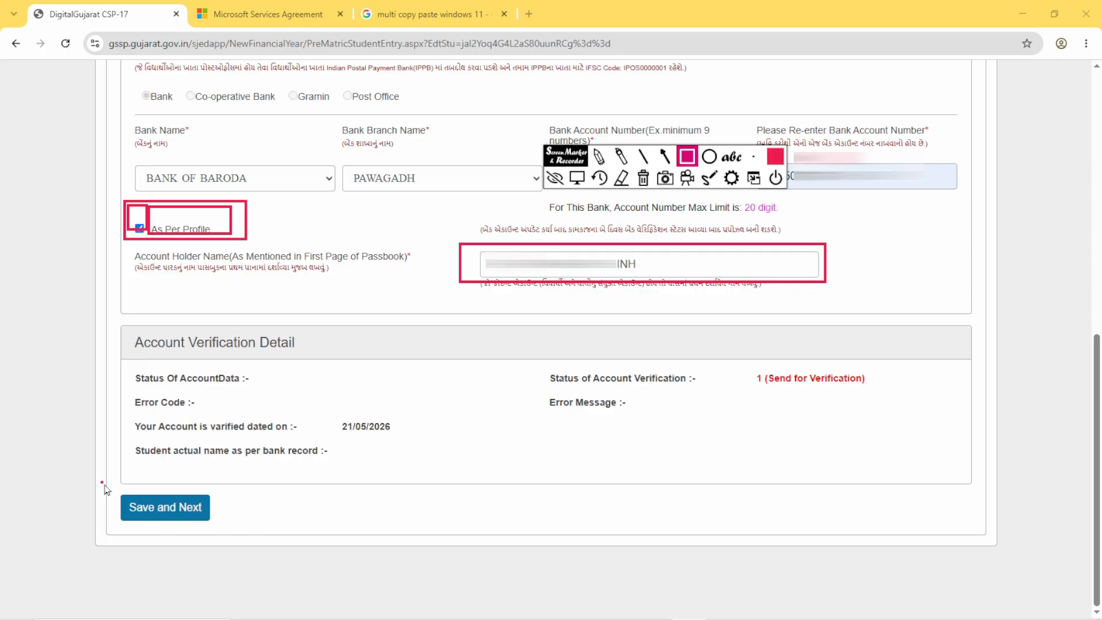
pyautogui.moveTo(102, 482); pyautogui.dragTo(221, 532)
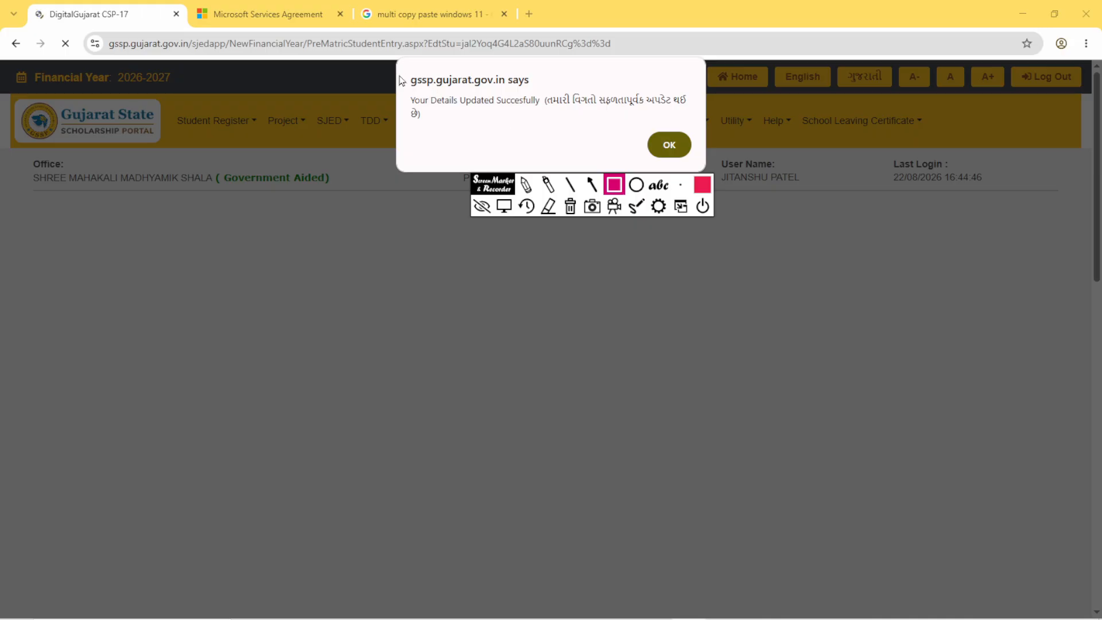
# - Mark the details-update message with a red rectangle and dismiss it
pyautogui.moveTo(401, 62); pyautogui.dragTo(531, 168)
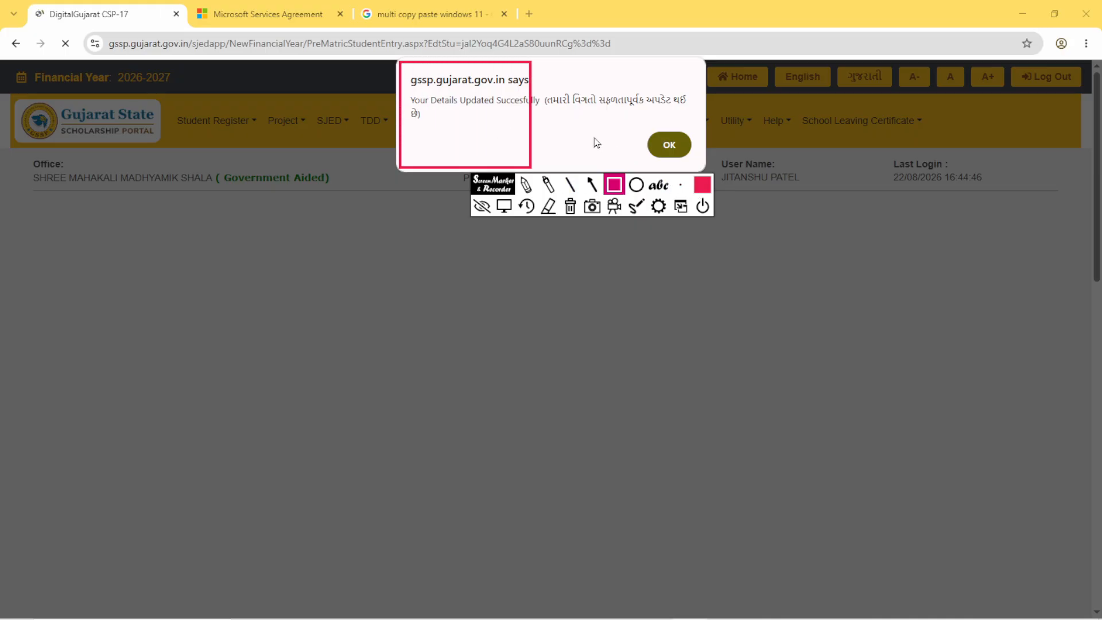
pyautogui.click(504, 205)
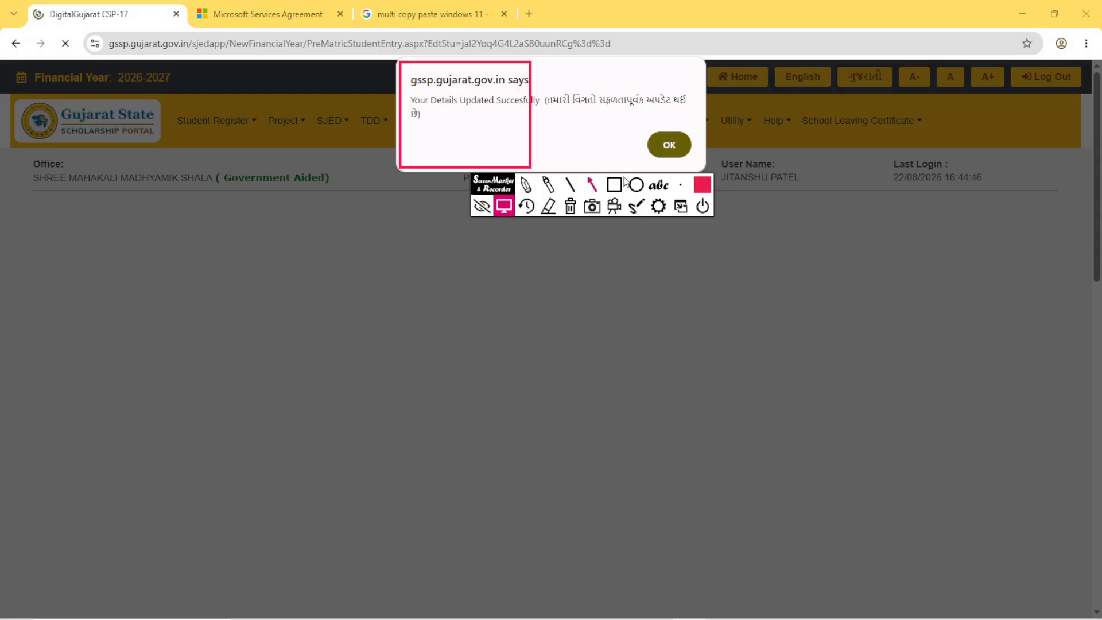
pyautogui.click(668, 145)
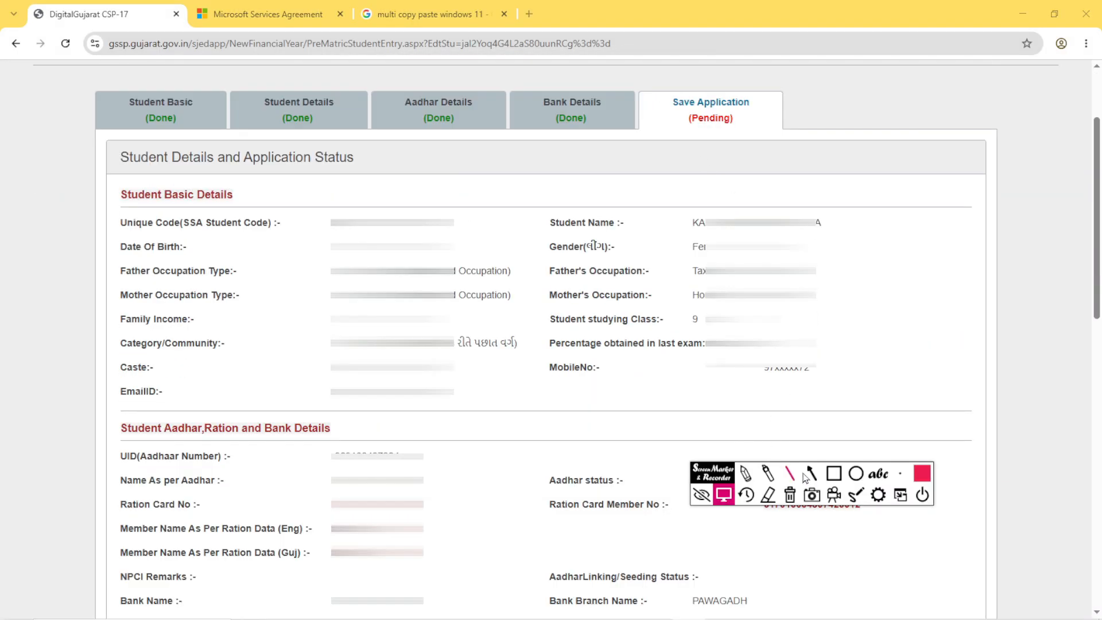
# - Outline the Save Application stage and the four stages before it with red rectangles
pyautogui.click(833, 473)
pyautogui.moveTo(643, 78)
pyautogui.mouseDown()
pyautogui.moveTo(764, 143)
pyautogui.moveTo(790, 143)
pyautogui.mouseUp()
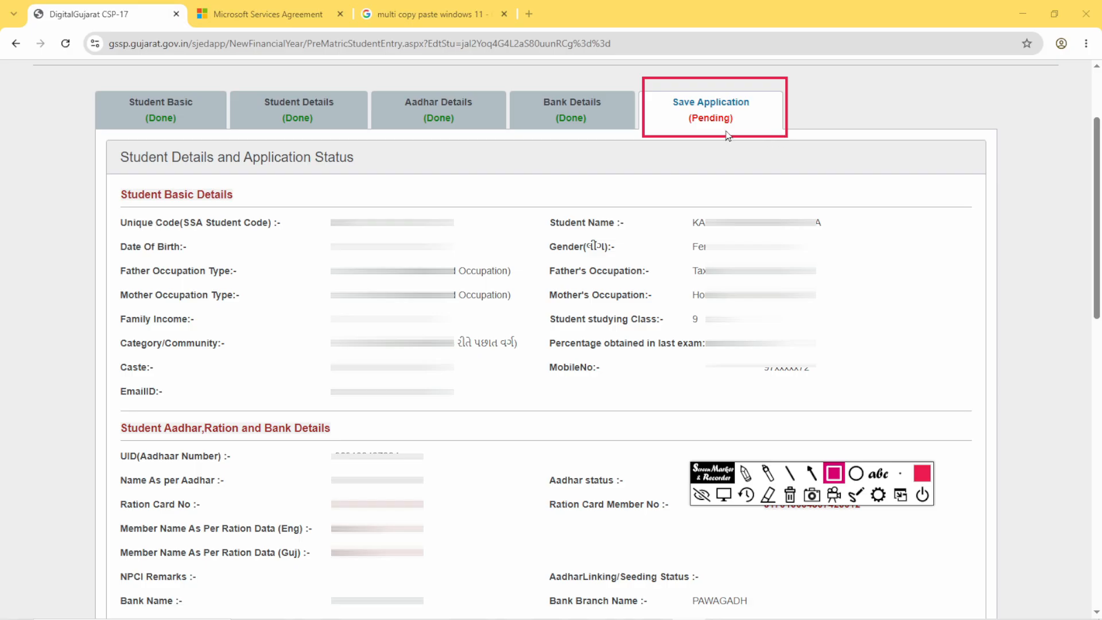
pyautogui.moveTo(98, 75)
pyautogui.mouseDown()
pyautogui.moveTo(150, 137)
pyautogui.moveTo(625, 132)
pyautogui.mouseUp()
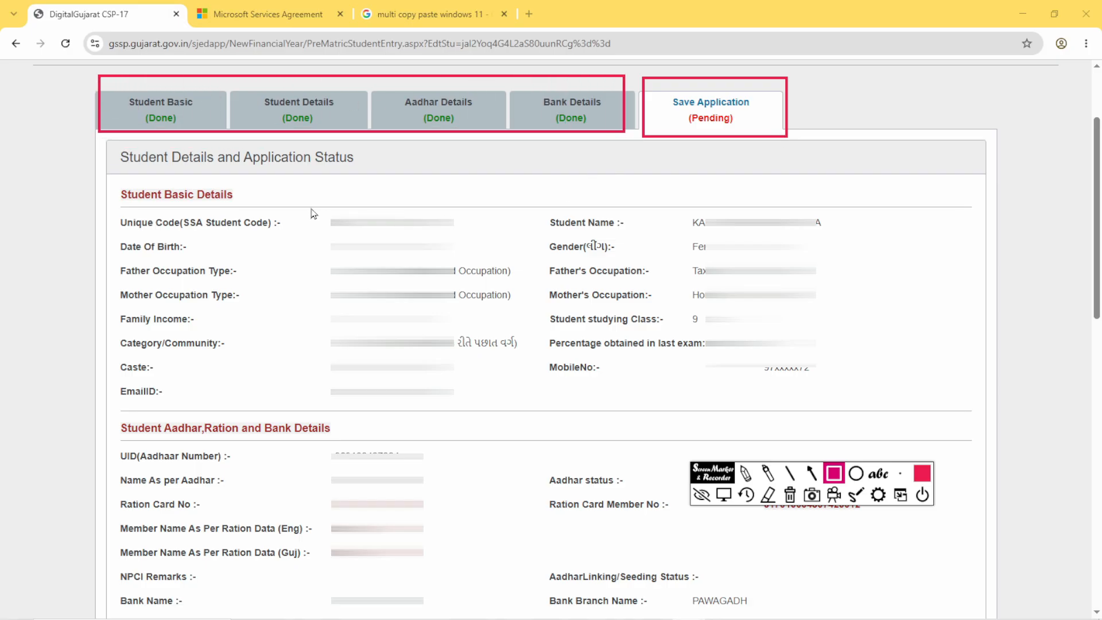
# - Outline the terms-and-conditions checkbox and Confirm & Final Save in the final save section
pyautogui.scroll(-12, 313, 214)
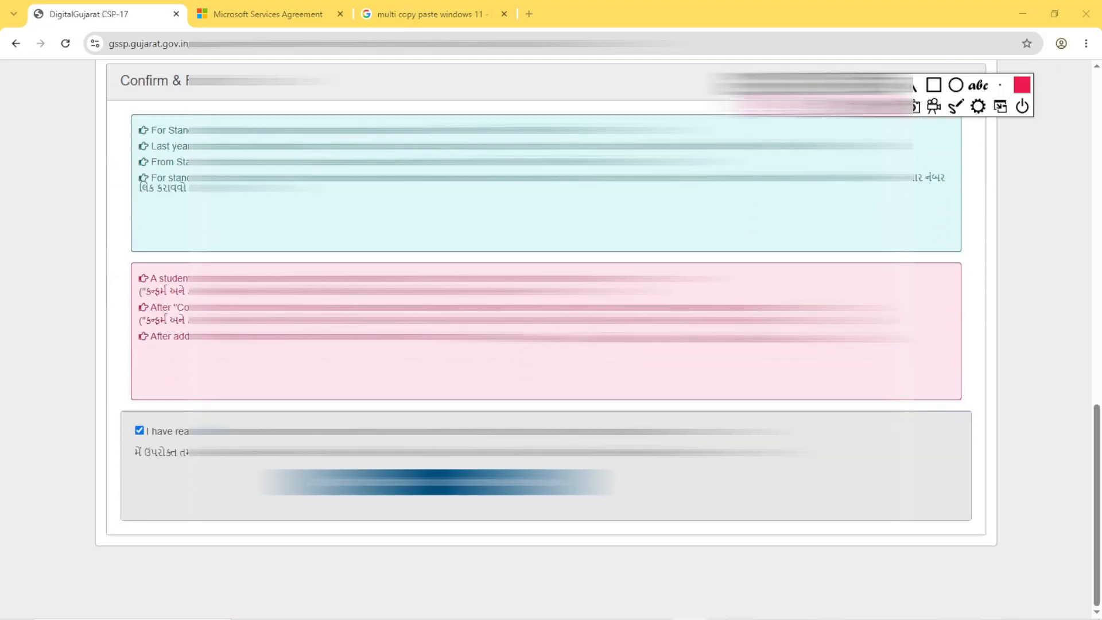
pyautogui.moveTo(113, 412); pyautogui.dragTo(167, 449)
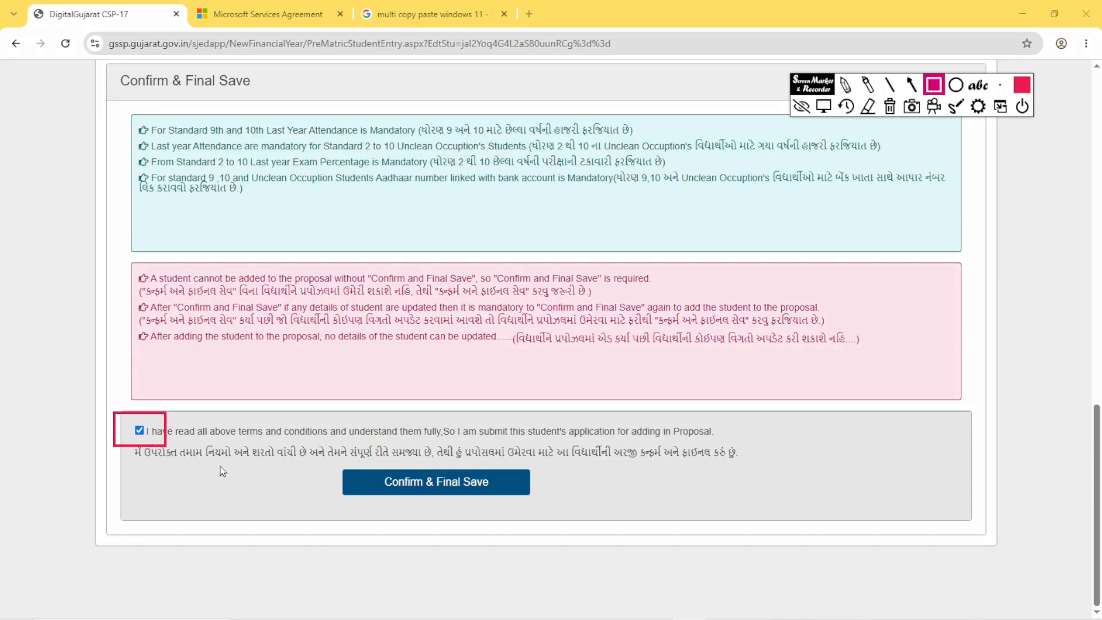
pyautogui.moveTo(325, 455)
pyautogui.mouseDown()
pyautogui.moveTo(409, 508)
pyautogui.moveTo(531, 509)
pyautogui.mouseUp()
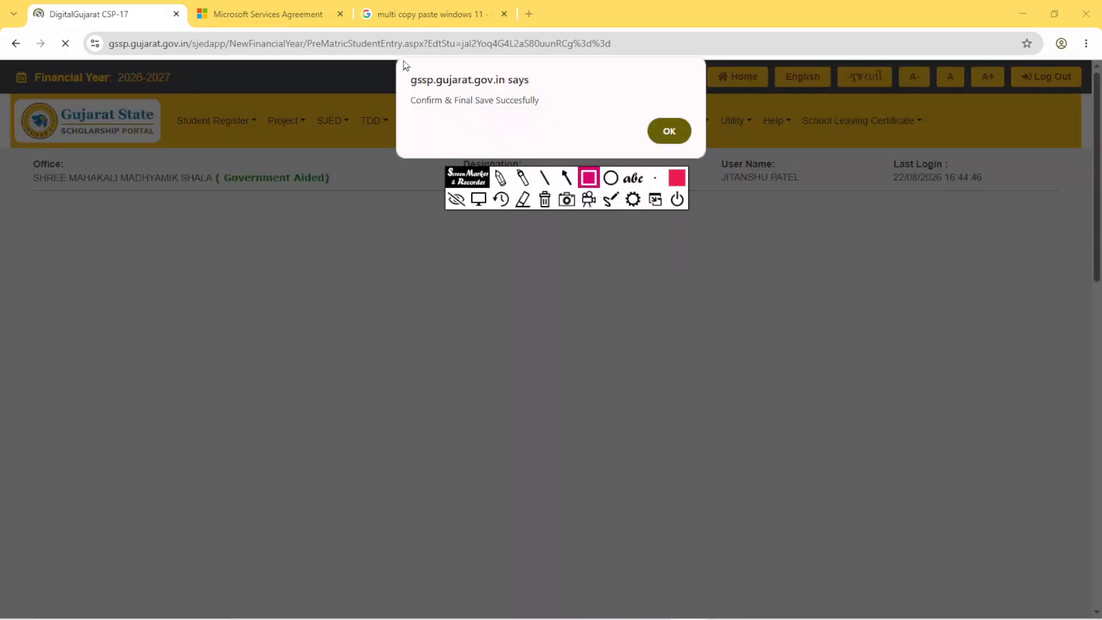
# - Outline the final-save message box and its text in red, and dismiss the message
pyautogui.moveTo(402, 60)
pyautogui.mouseDown()
pyautogui.moveTo(449, 132)
pyautogui.moveTo(700, 162)
pyautogui.mouseUp()
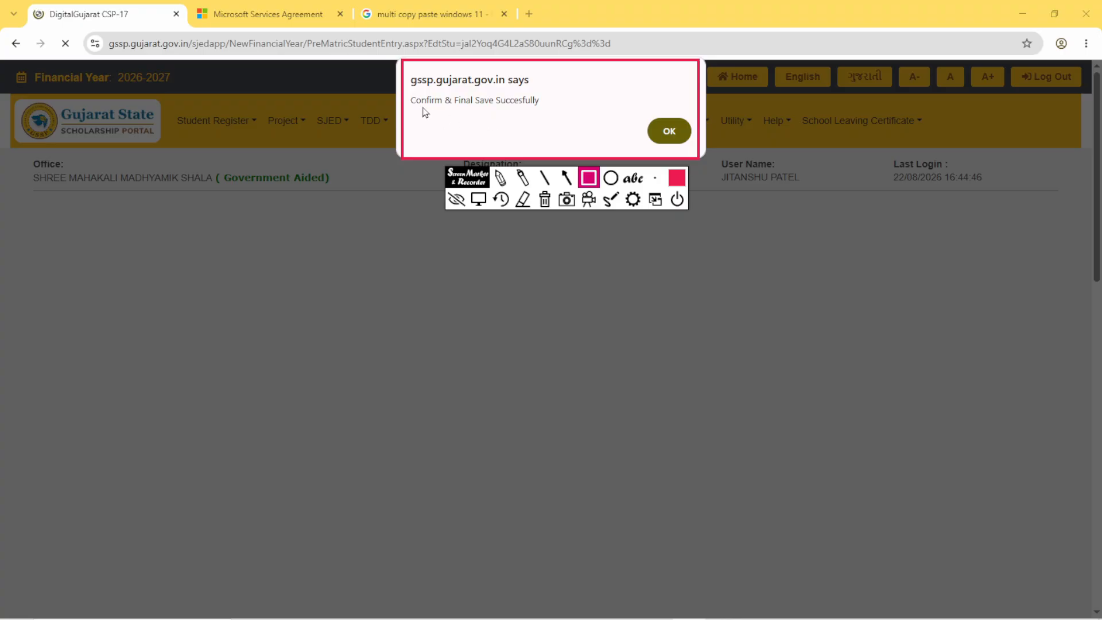
pyautogui.moveTo(406, 92)
pyautogui.mouseDown()
pyautogui.moveTo(560, 130)
pyautogui.moveTo(551, 115)
pyautogui.mouseUp()
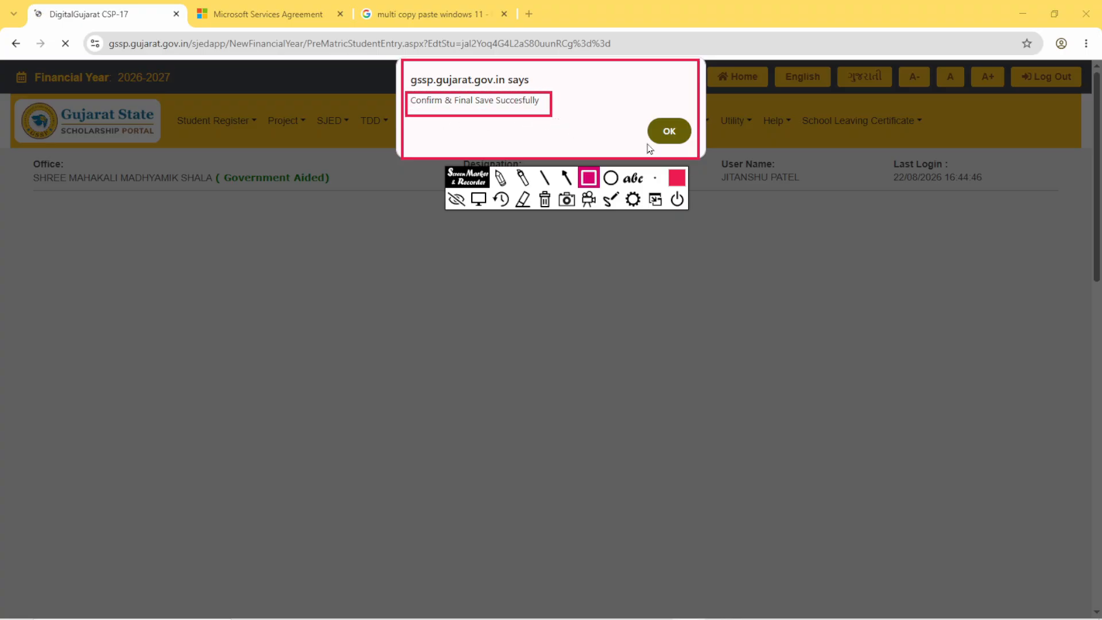
pyautogui.click(485, 201)
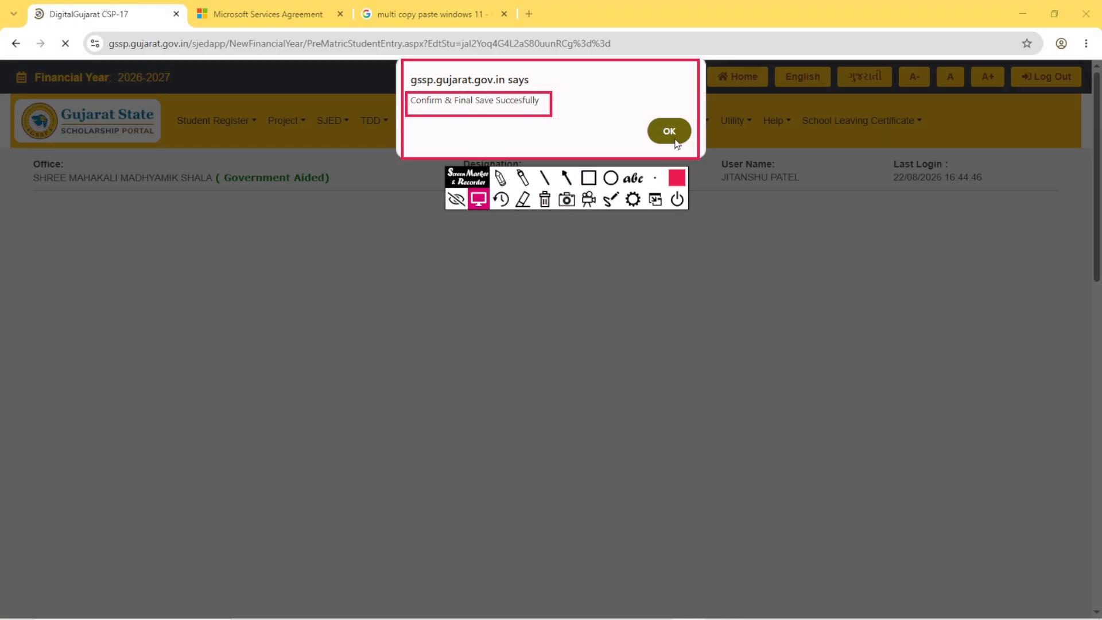
pyautogui.click(675, 141)
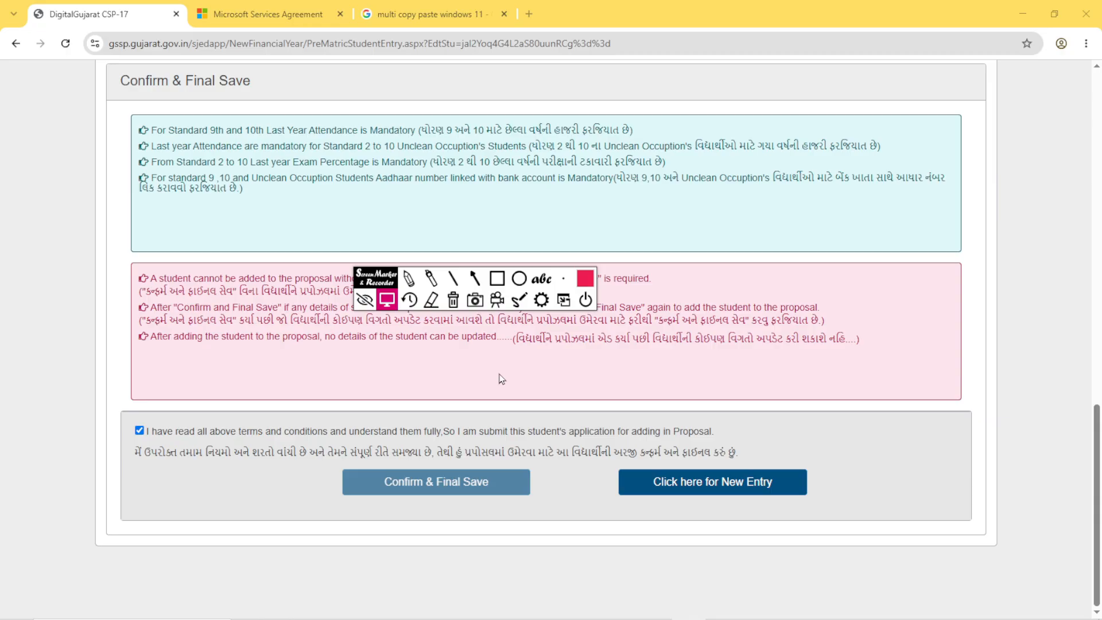
# - Mark Click here for New Entry with a red rectangle and leave the drawing mode
pyautogui.click(497, 278)
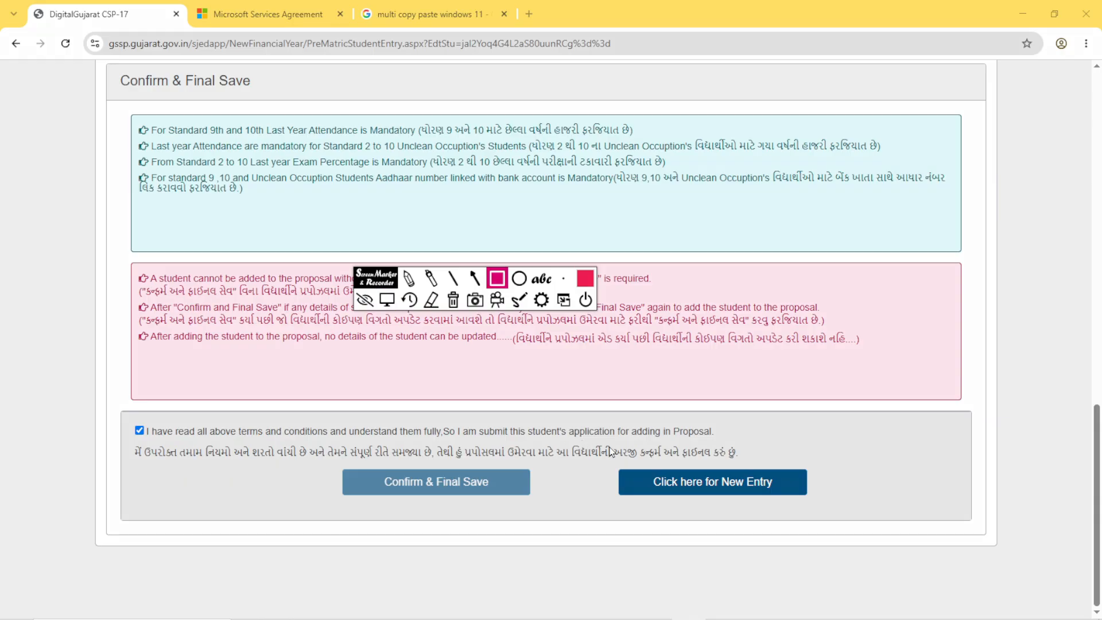
pyautogui.moveTo(602, 453)
pyautogui.mouseDown()
pyautogui.moveTo(631, 501)
pyautogui.moveTo(829, 516)
pyautogui.mouseUp()
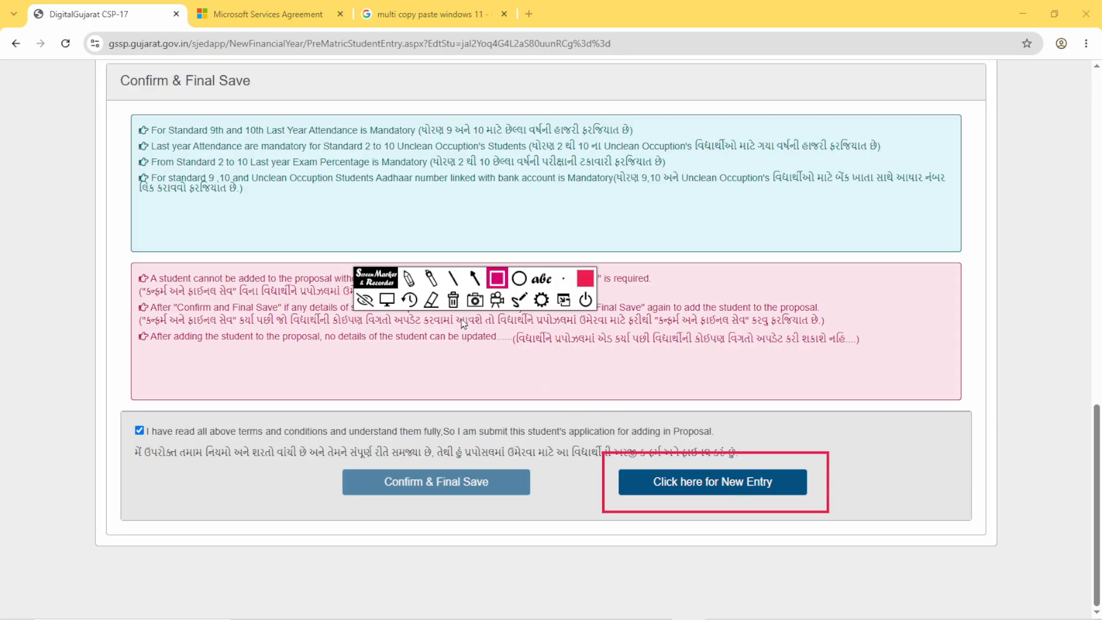
pyautogui.click(387, 299)
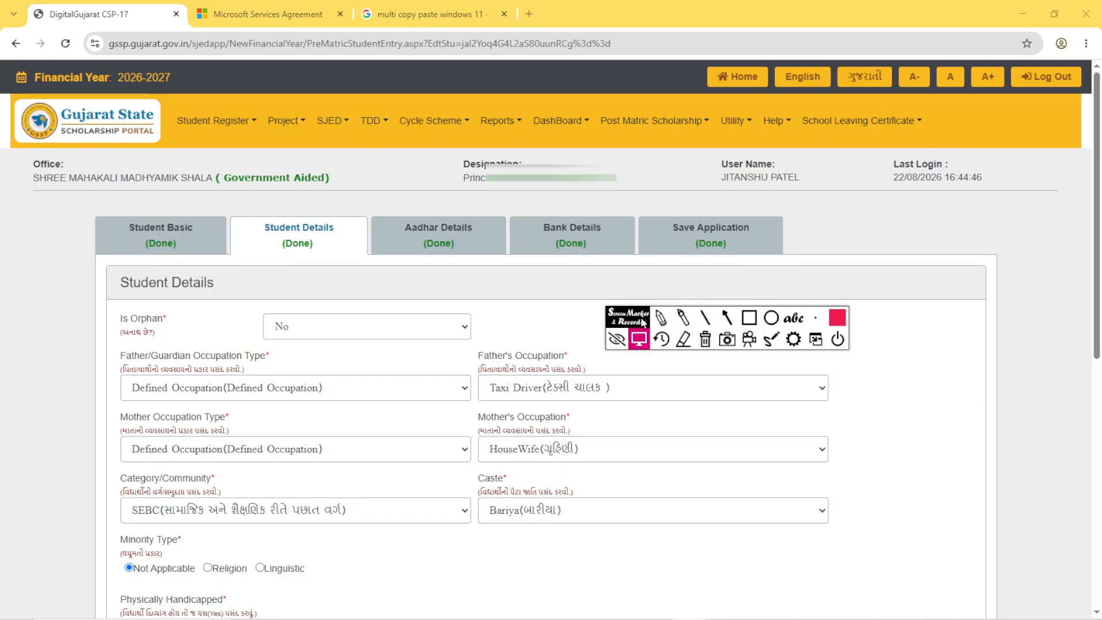
# - Outline the SJED and TDD headings in one red rectangle and show the options under each
pyautogui.click(749, 319)
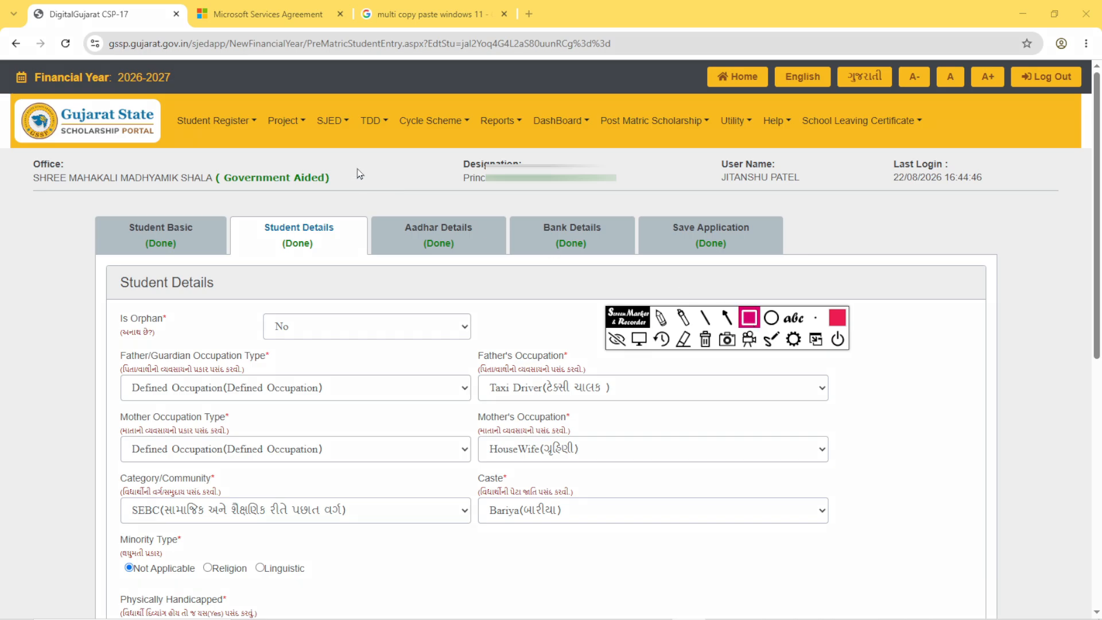
pyautogui.moveTo(301, 105); pyautogui.dragTo(400, 148)
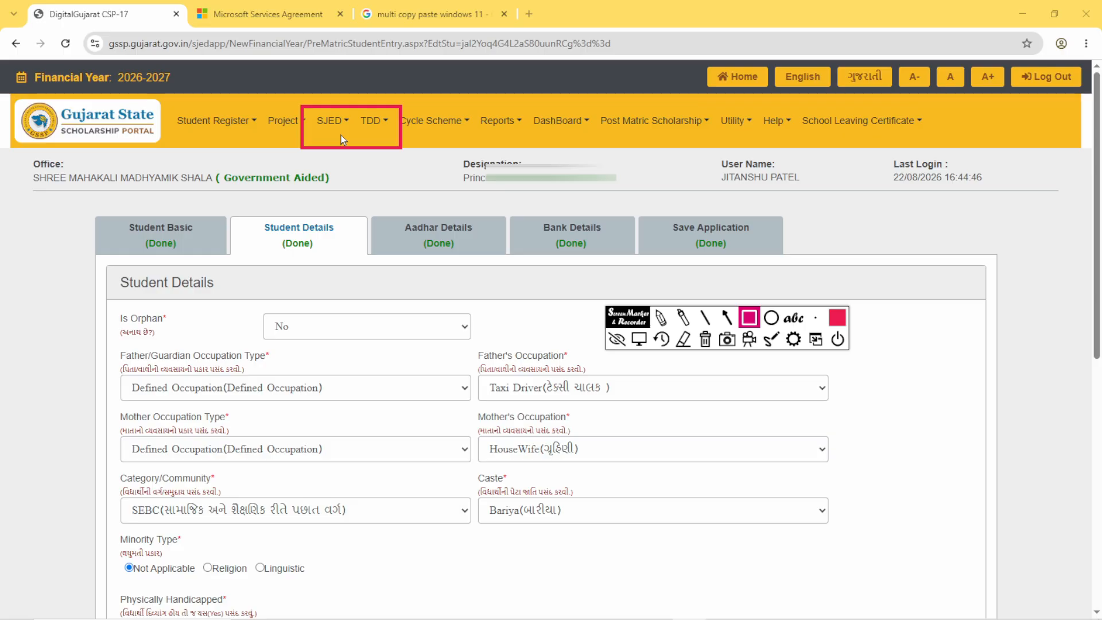
pyautogui.click(341, 138)
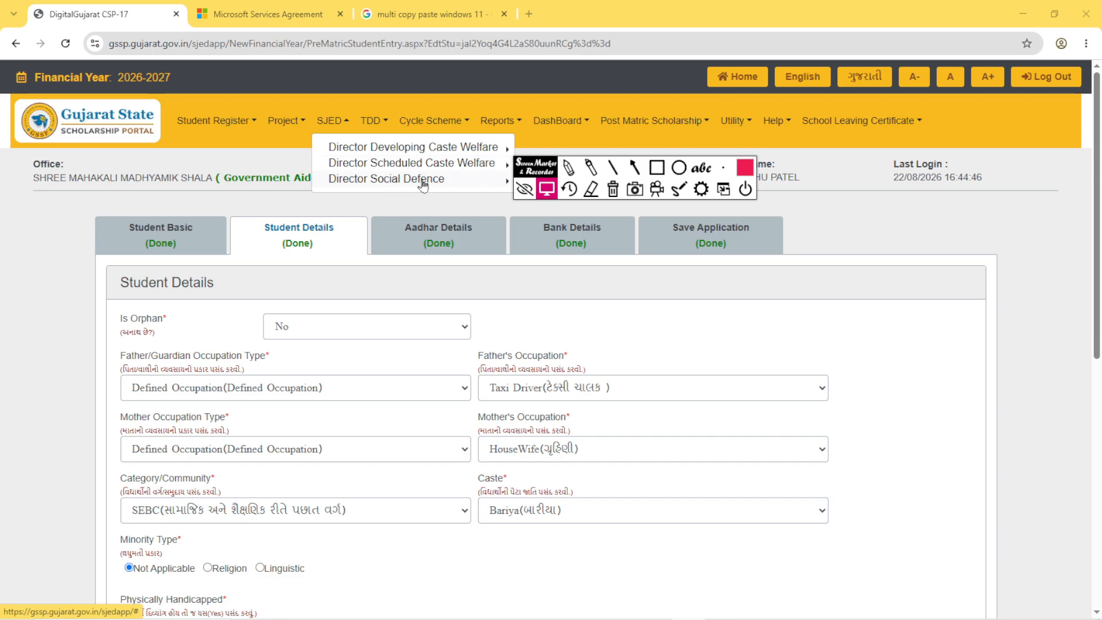
pyautogui.click(382, 124)
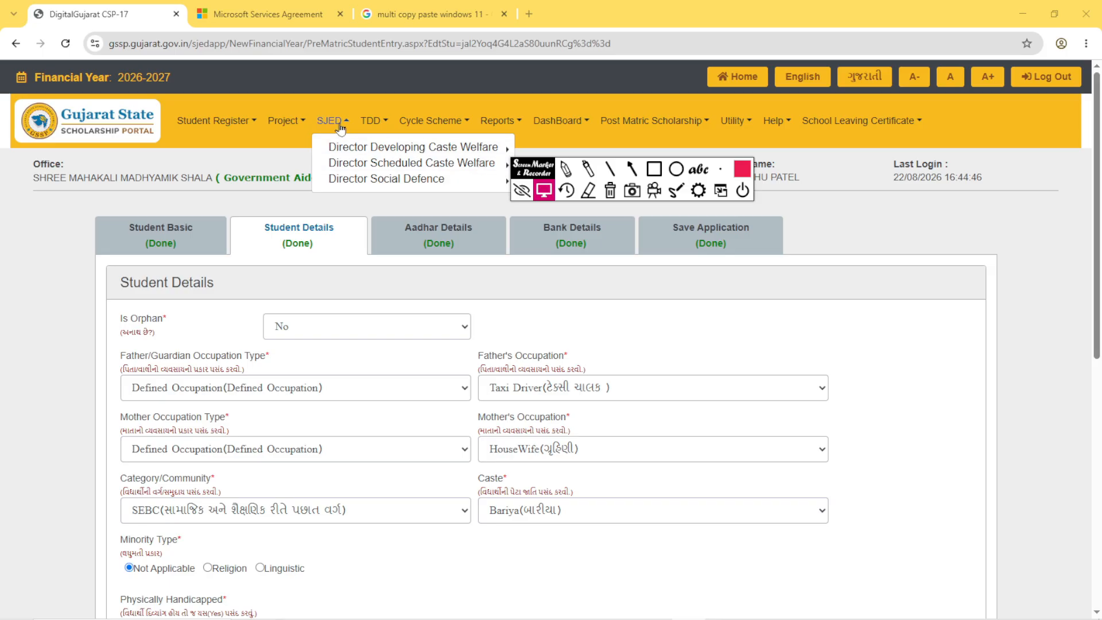
# - Open Create Proposal for Director Developing Caste Welfare under SJED, moving the marker toolbar clear of the options
pyautogui.click(338, 125)
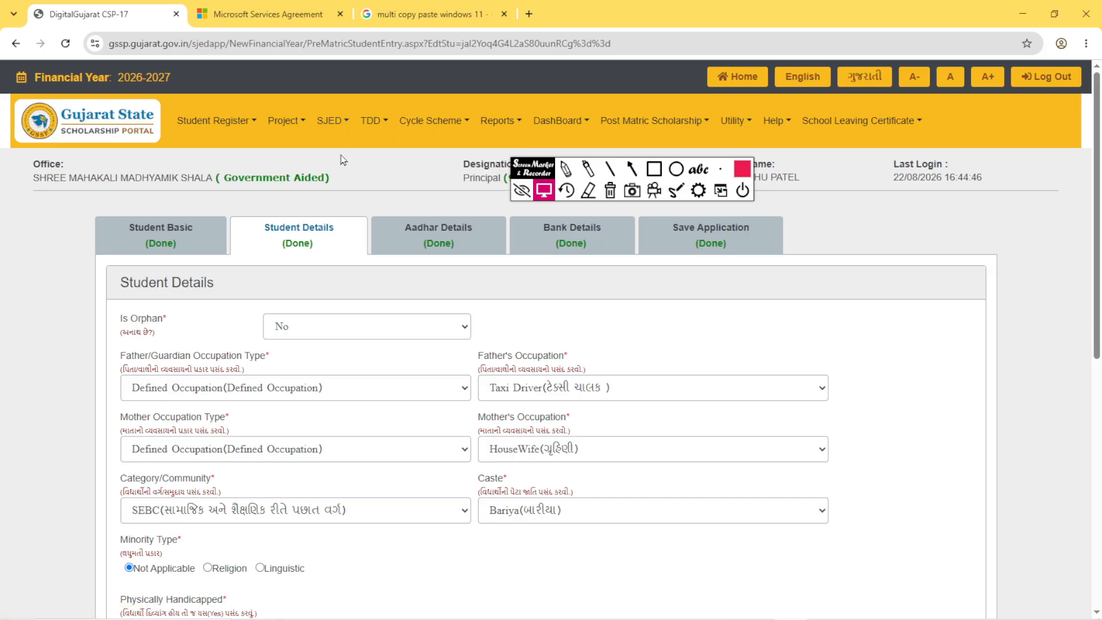
pyautogui.click(347, 124)
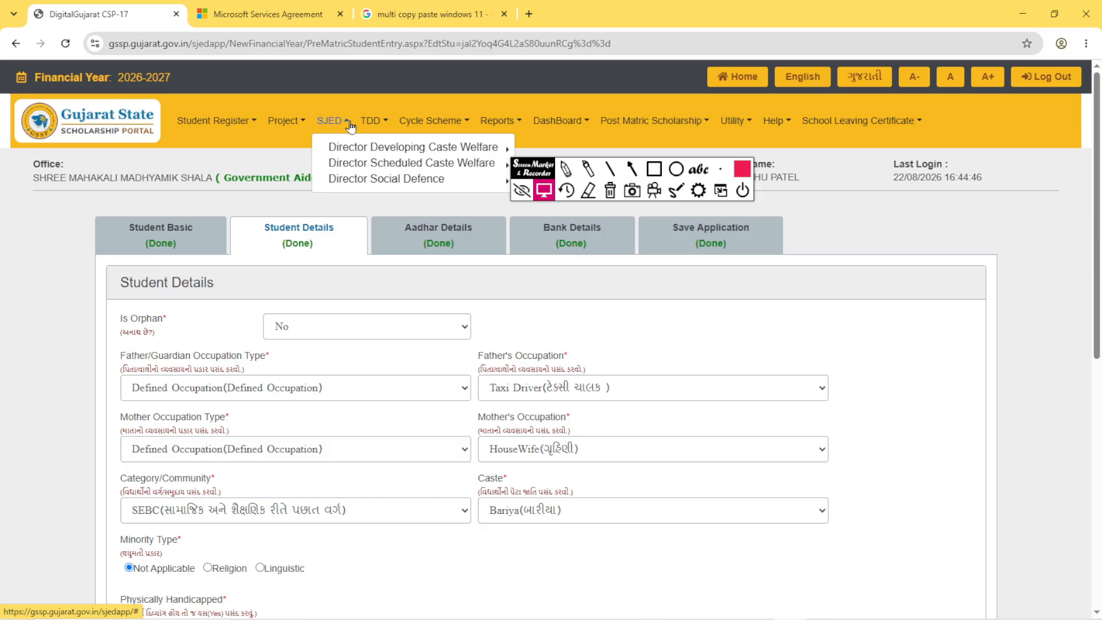
pyautogui.click(427, 151)
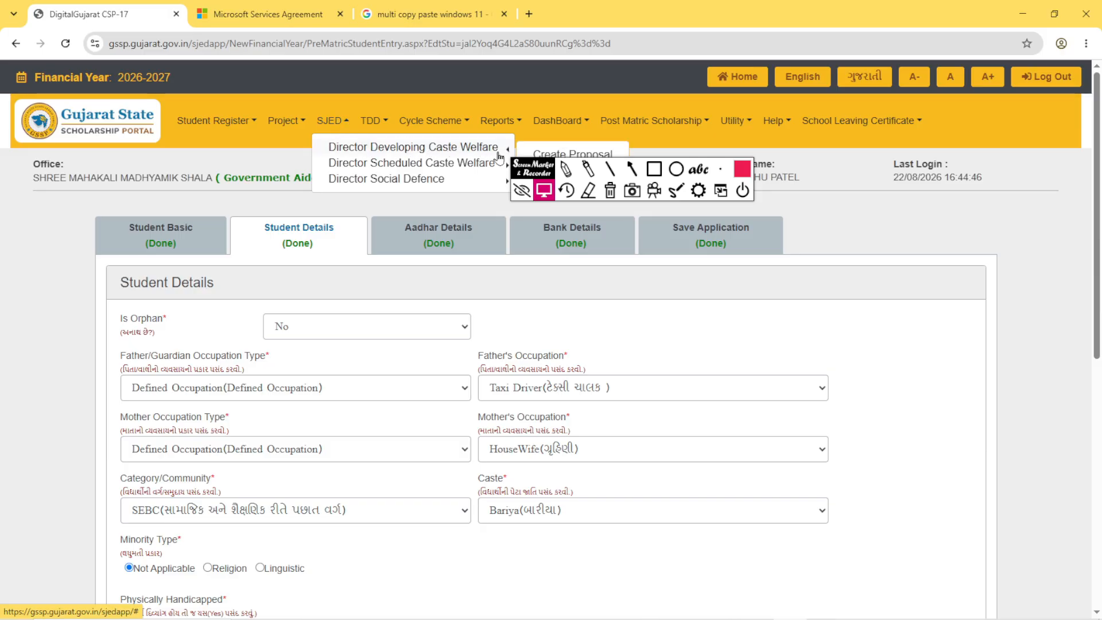
pyautogui.moveTo(526, 168); pyautogui.dragTo(527, 197)
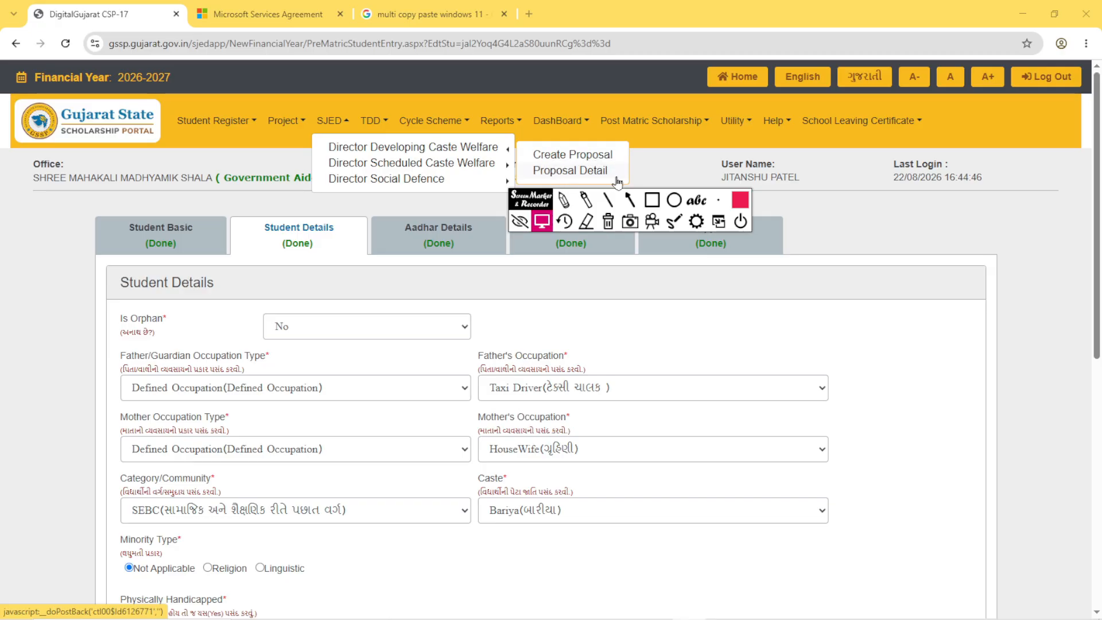
pyautogui.click(589, 158)
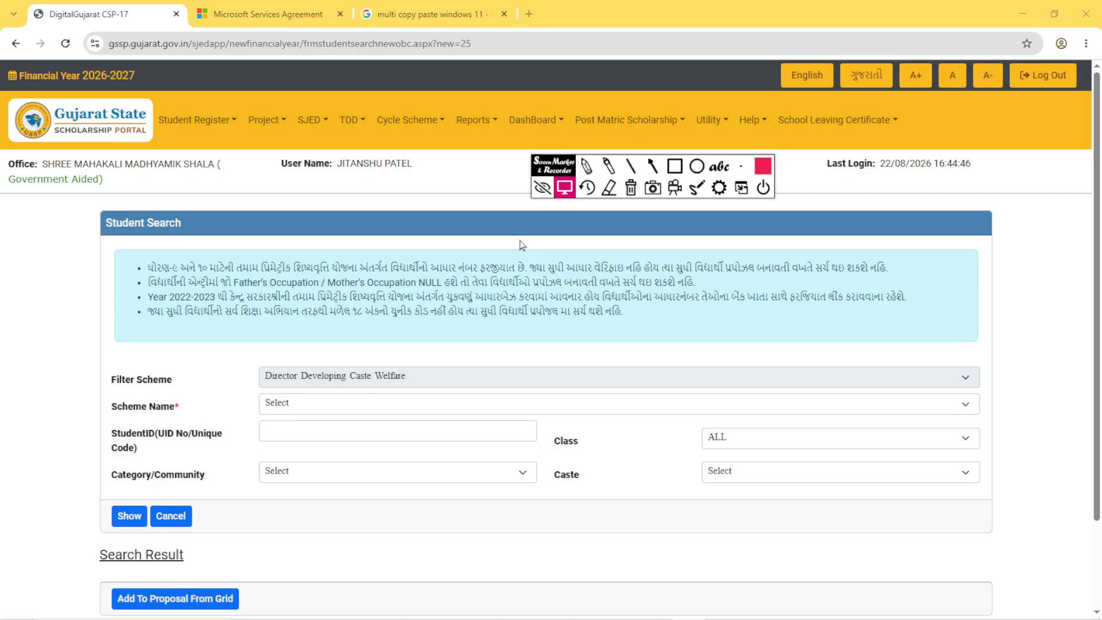
# - Outline the Scheme Name label on the Student Search form with a red rectangle
pyautogui.click(674, 165)
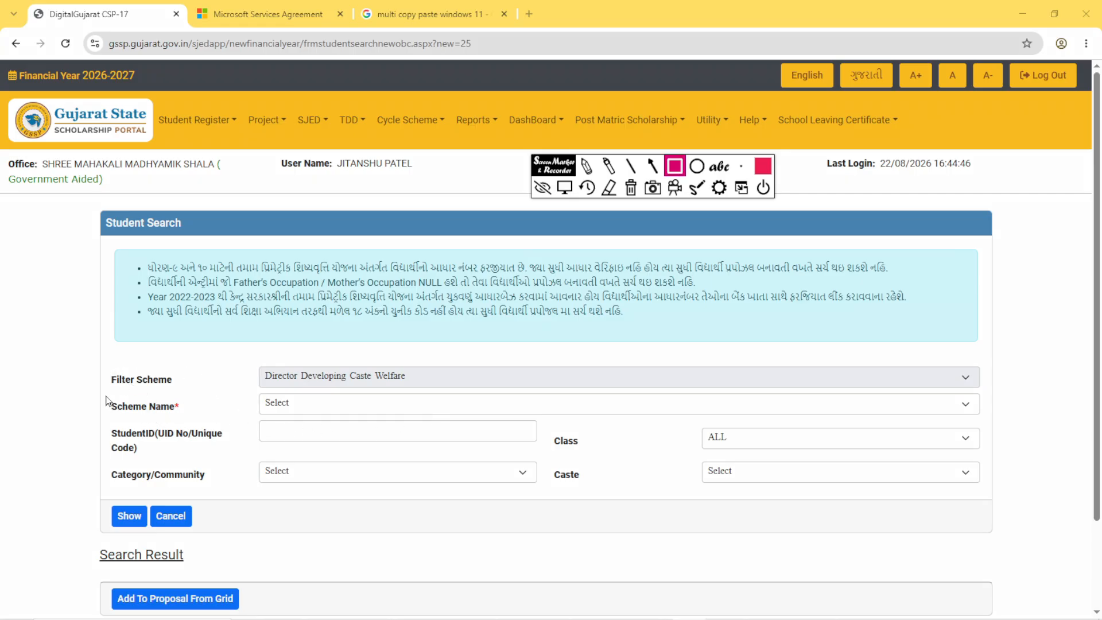
pyautogui.moveTo(104, 395)
pyautogui.mouseDown()
pyautogui.moveTo(142, 419)
pyautogui.moveTo(195, 424)
pyautogui.mouseUp()
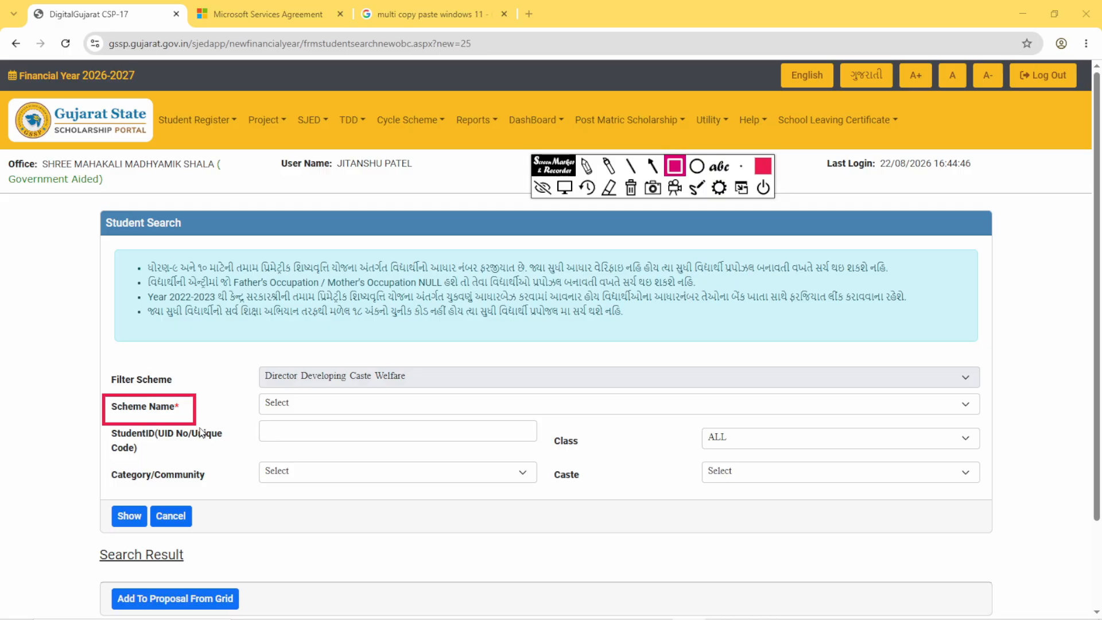
# - Clear the red marking and set Scheme Name to PM-YASASVI Scheme for Pre-Matric Scholarship for OBC, EBC and DNT Students (Std 9 to 10)
pyautogui.click(630, 189)
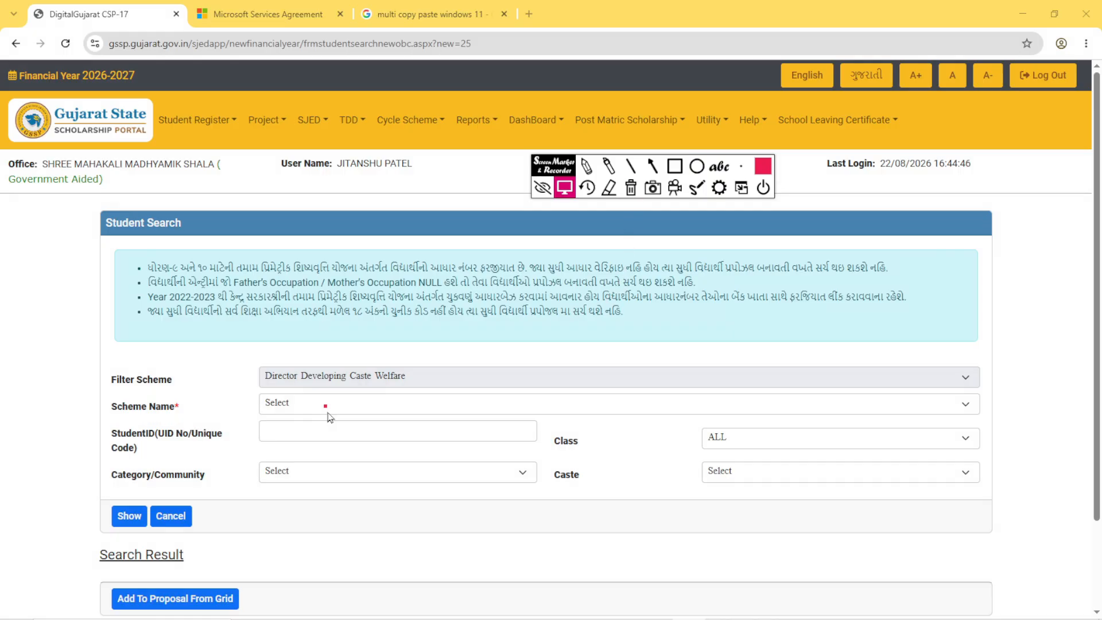
pyautogui.click(329, 408)
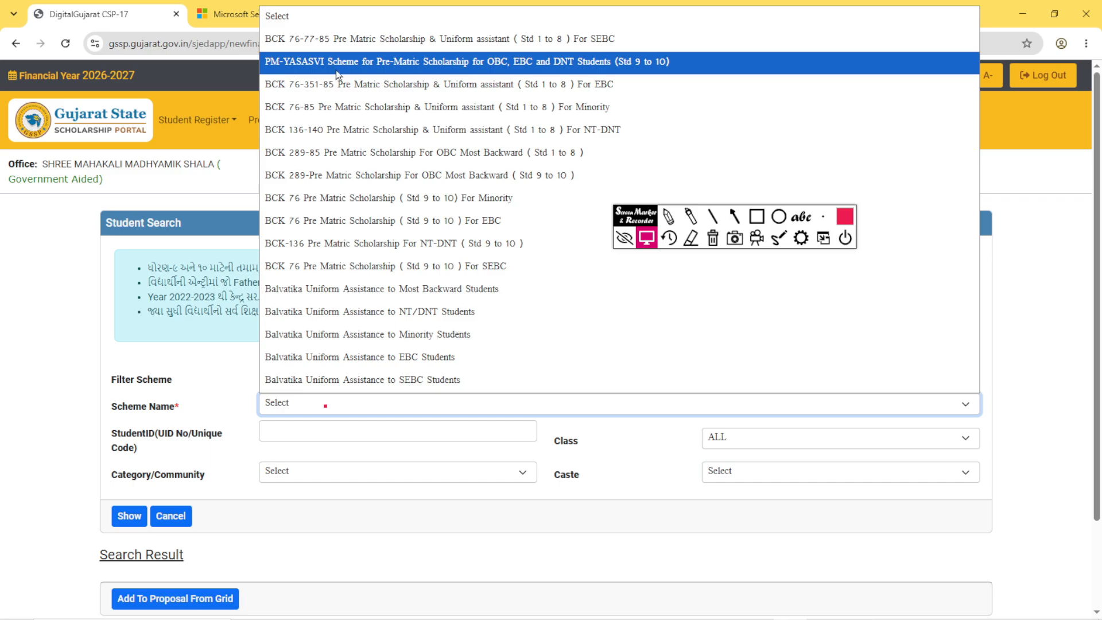
pyautogui.click(305, 67)
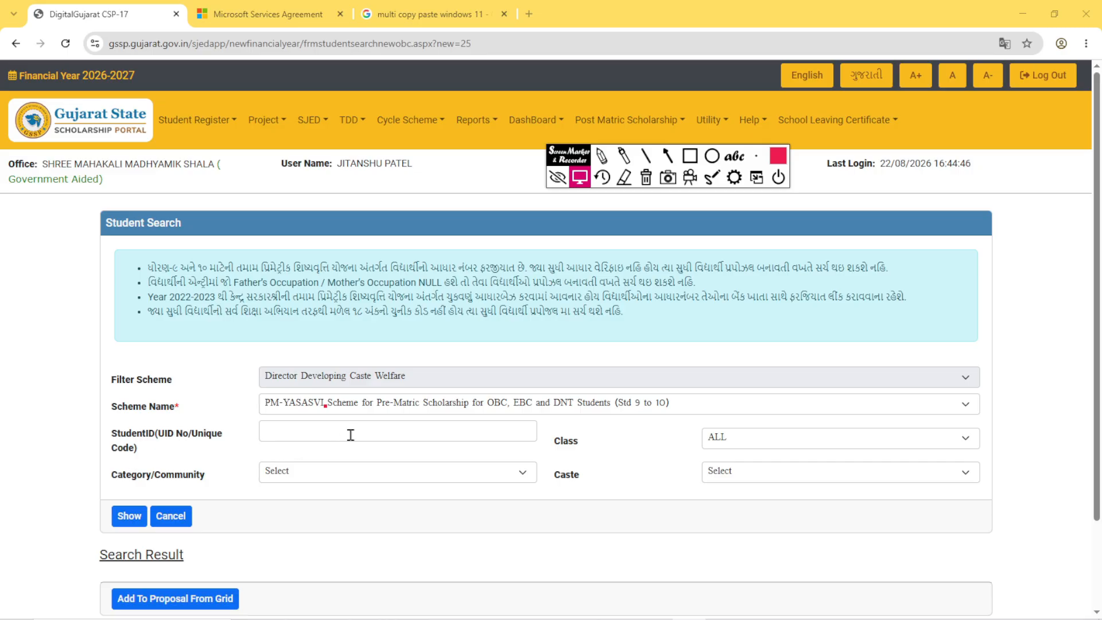
# - Outline the StudentID and Category/Community labels, the Class and Caste values, and the Show button with separate red rectangles
pyautogui.click(692, 158)
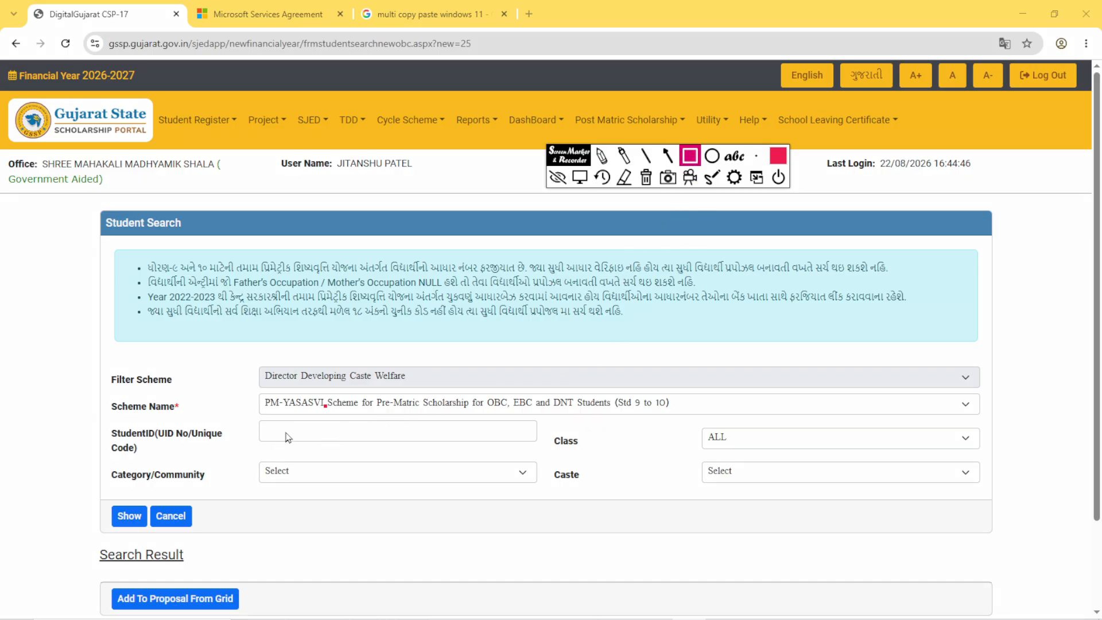
pyautogui.moveTo(106, 423)
pyautogui.mouseDown()
pyautogui.moveTo(187, 456)
pyautogui.moveTo(212, 454)
pyautogui.mouseUp()
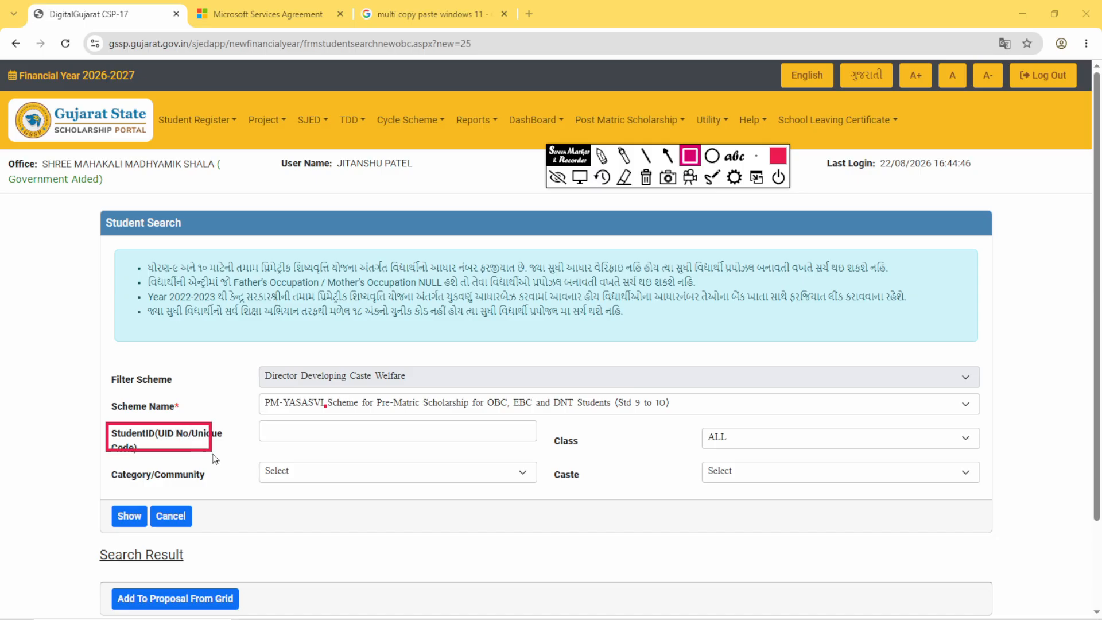
pyautogui.moveTo(682, 418); pyautogui.dragTo(763, 451)
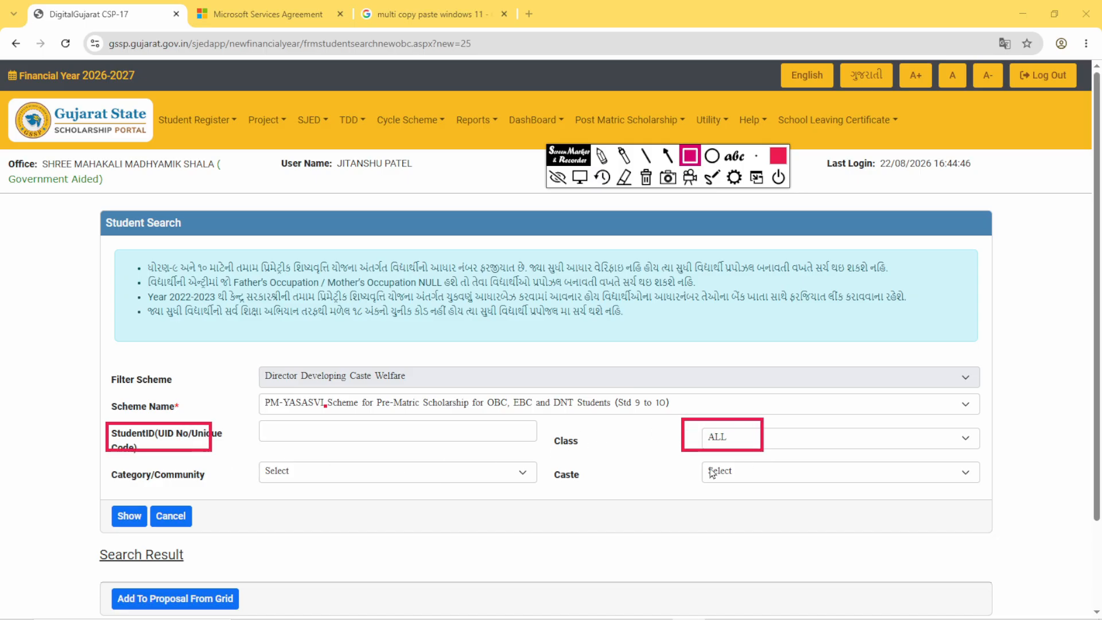
pyautogui.moveTo(110, 462)
pyautogui.mouseDown()
pyautogui.moveTo(201, 504)
pyautogui.moveTo(217, 492)
pyautogui.mouseUp()
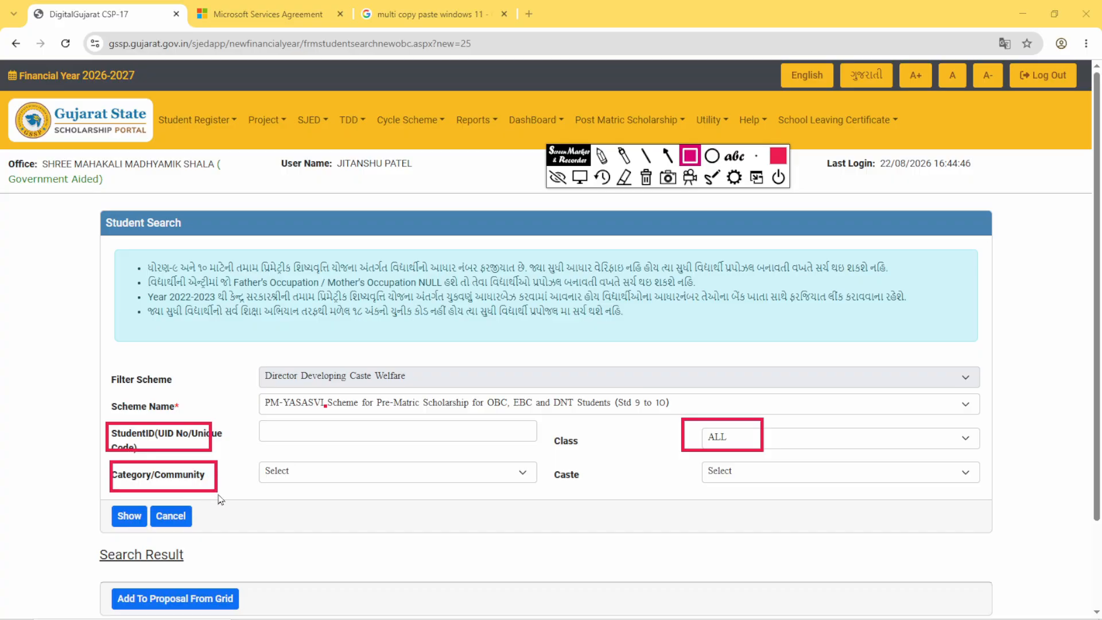
pyautogui.moveTo(693, 460); pyautogui.dragTo(776, 489)
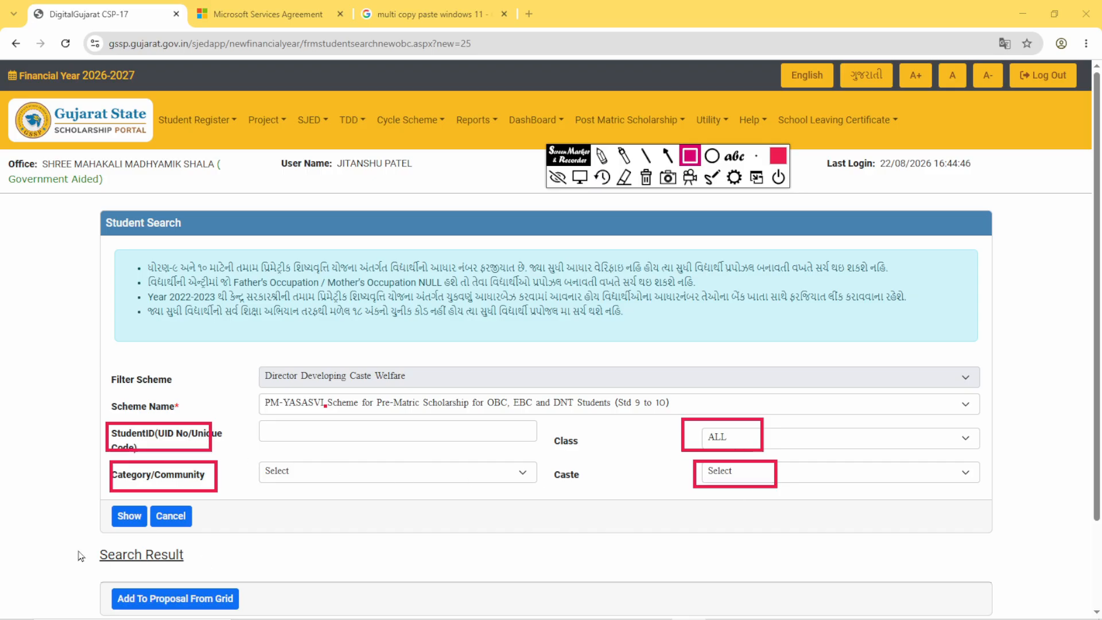
pyautogui.moveTo(99, 494); pyautogui.dragTo(147, 531)
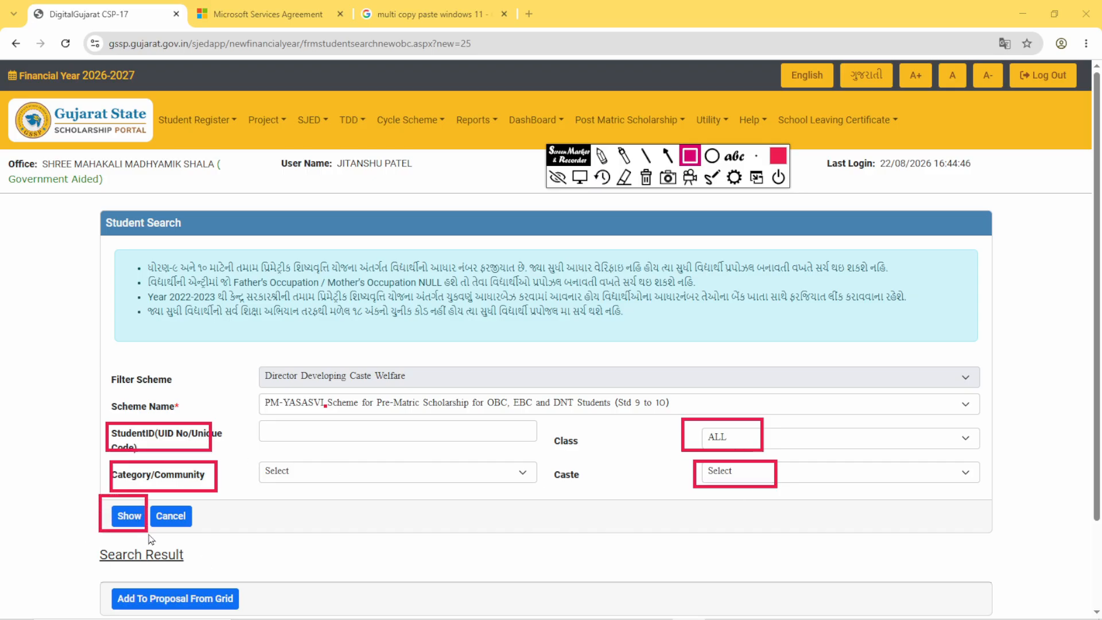
# - Replace the red markings with one rectangle around the Class value, and show the class options, keeping ALL
pyautogui.click(647, 179)
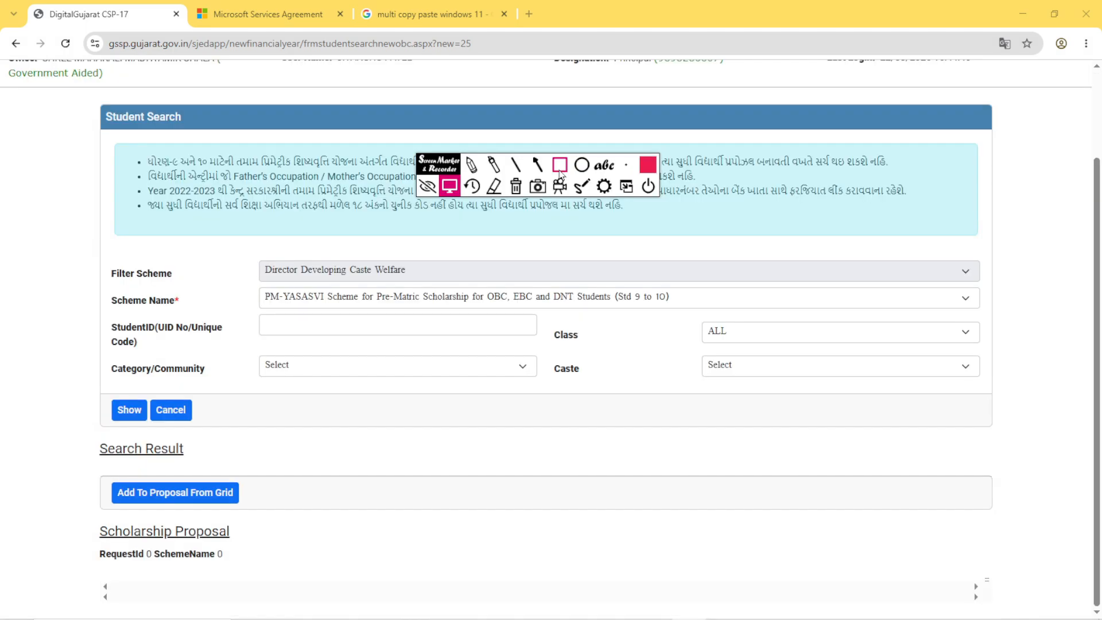
pyautogui.click(560, 165)
pyautogui.moveTo(692, 313); pyautogui.dragTo(752, 352)
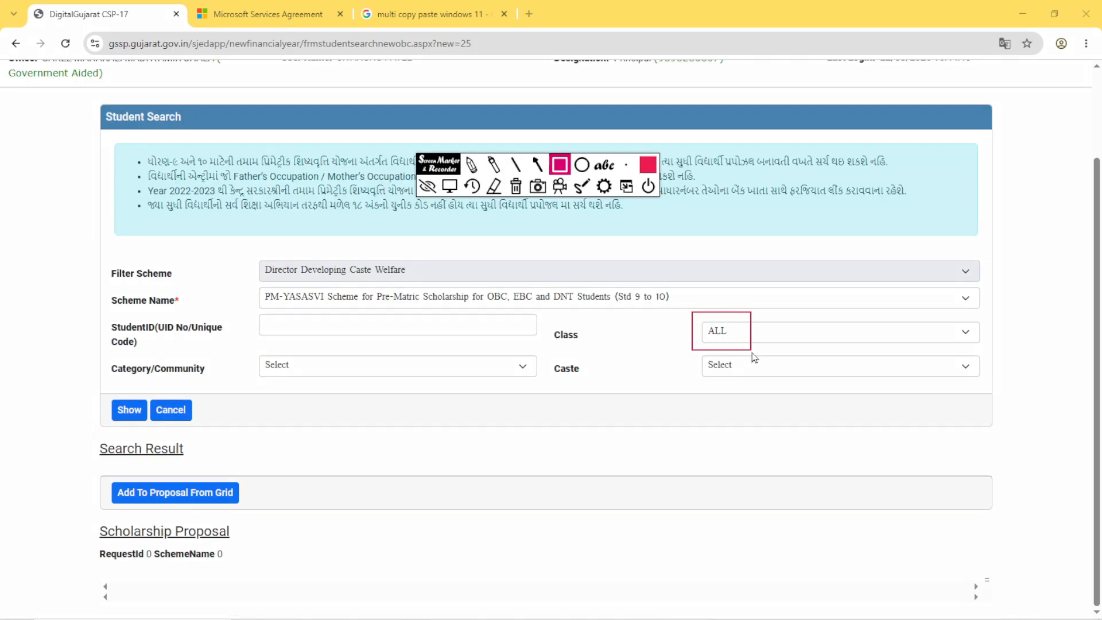
pyautogui.click(450, 185)
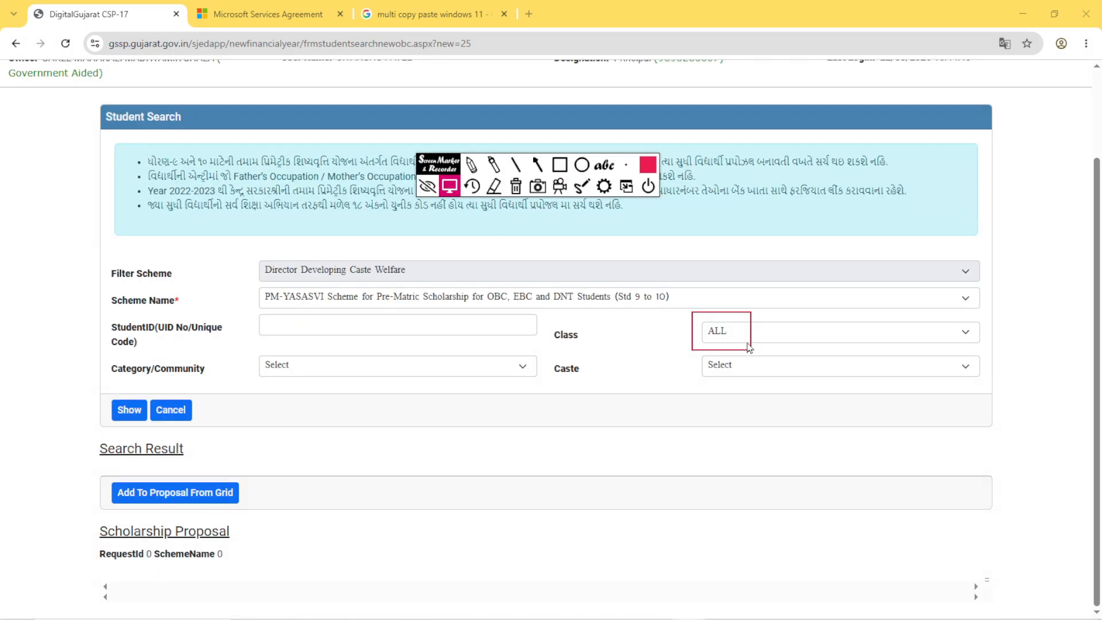
pyautogui.click(727, 335)
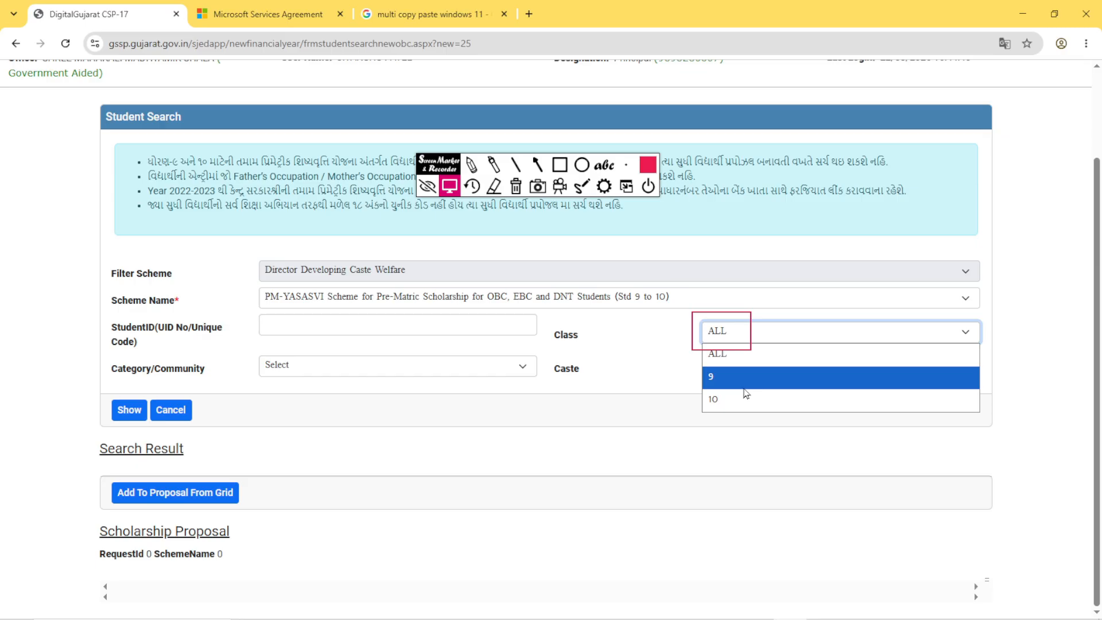
pyautogui.click(721, 361)
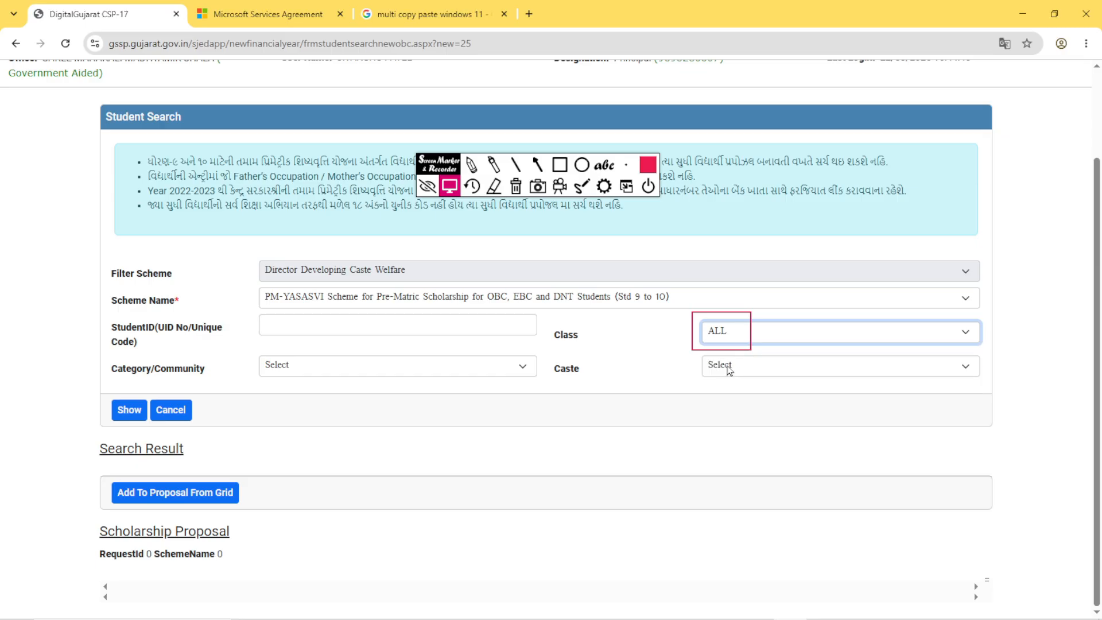
# - List the students for the chosen scheme and outline the Search Result heading and the student's row in red
pyautogui.click(521, 192)
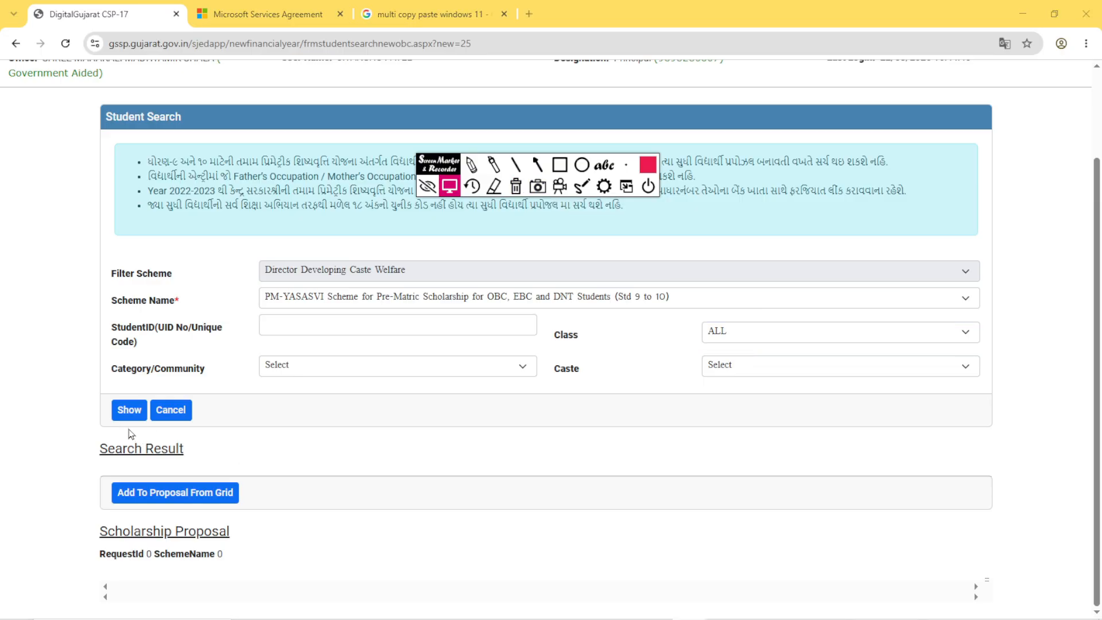
pyautogui.click(127, 410)
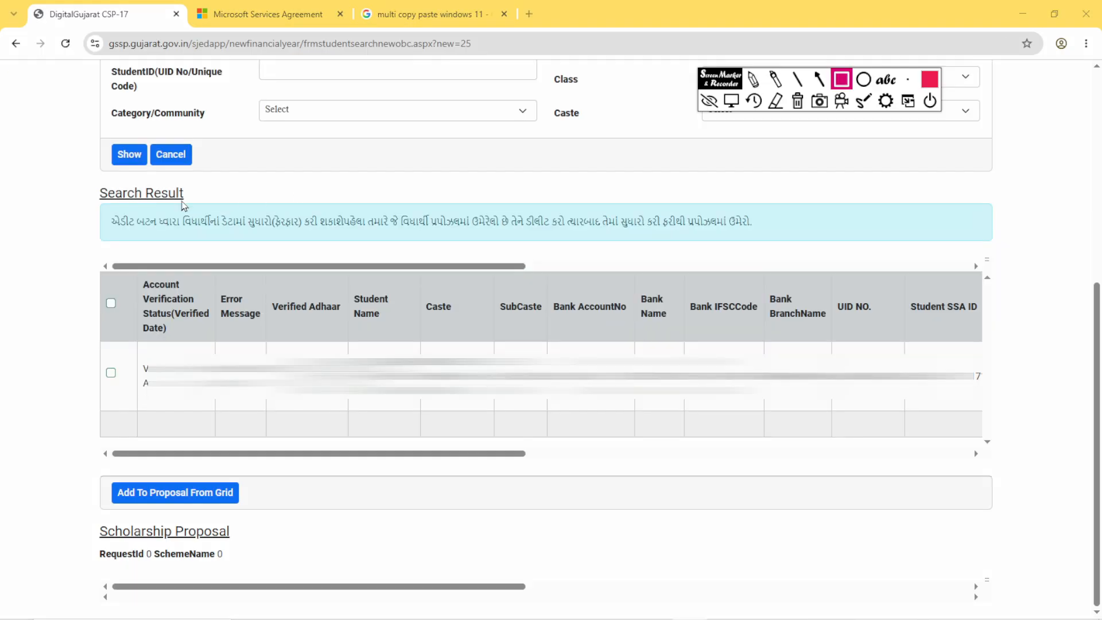
pyautogui.moveTo(87, 182)
pyautogui.mouseDown()
pyautogui.moveTo(157, 211)
pyautogui.moveTo(210, 210)
pyautogui.mouseUp()
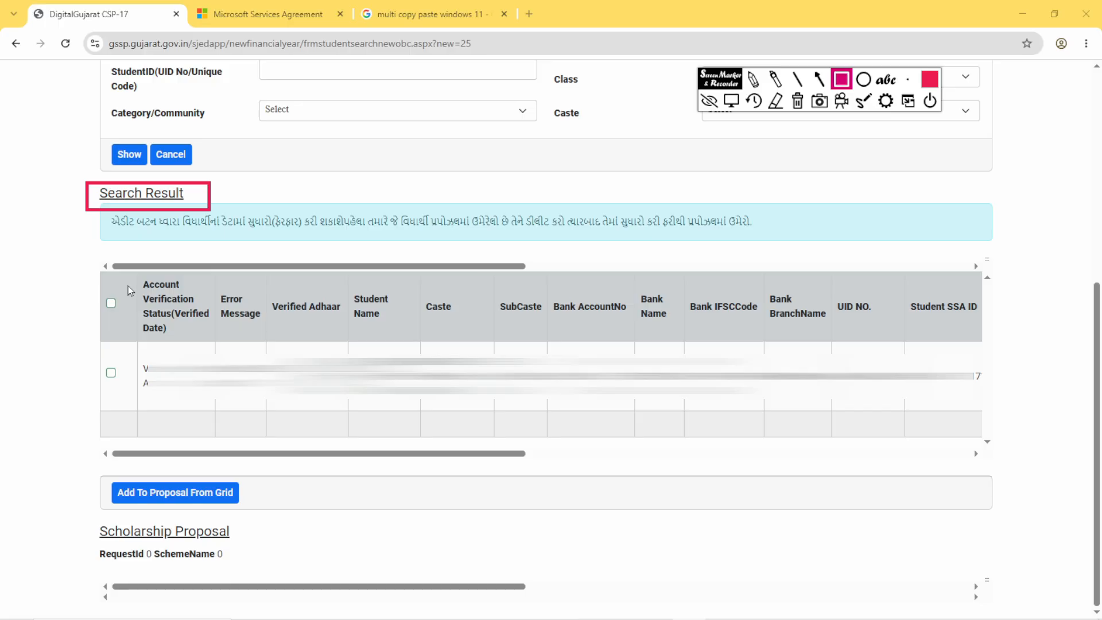
pyautogui.moveTo(129, 353)
pyautogui.mouseDown()
pyautogui.moveTo(140, 381)
pyautogui.moveTo(312, 413)
pyautogui.moveTo(464, 408)
pyautogui.mouseUp()
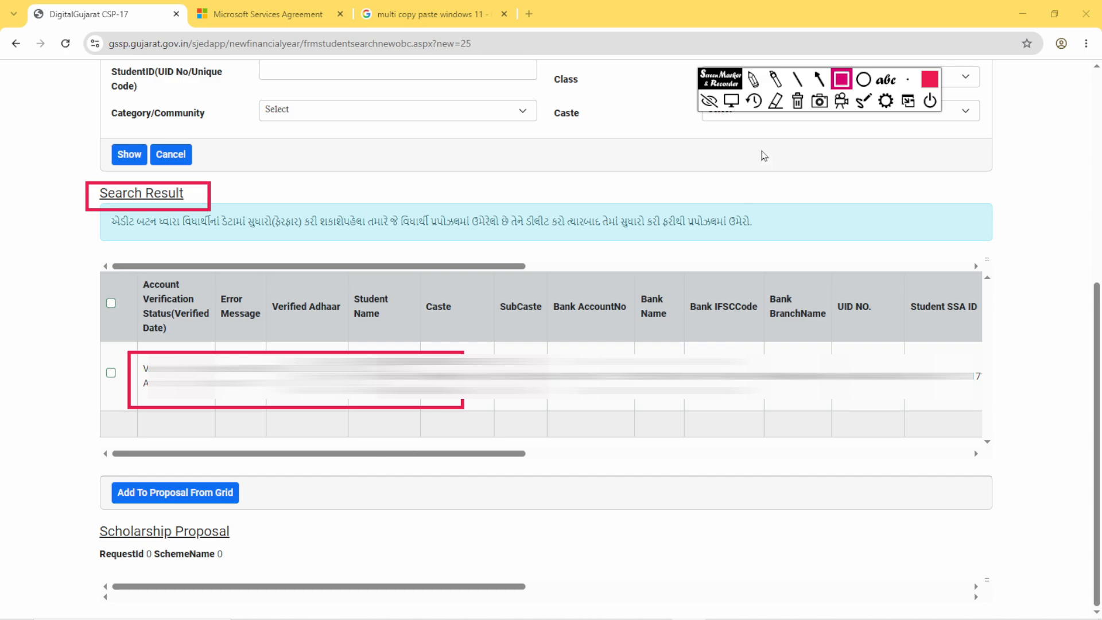
# - Select the student in the search results and add the entry to the proposal from the grid
pyautogui.click(731, 101)
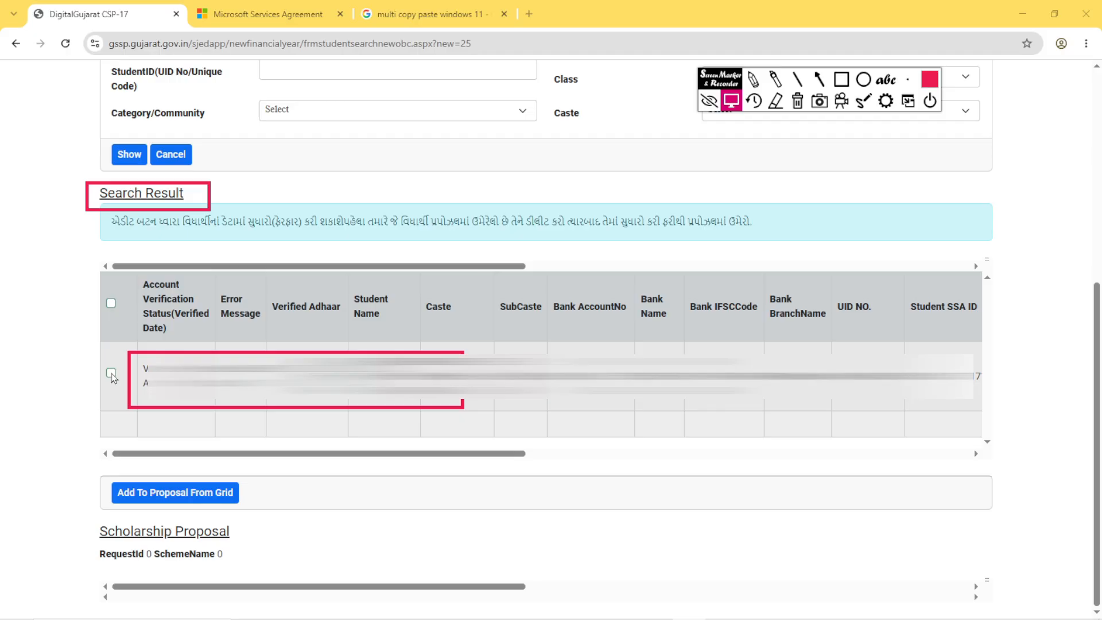
pyautogui.click(112, 373)
pyautogui.click(171, 502)
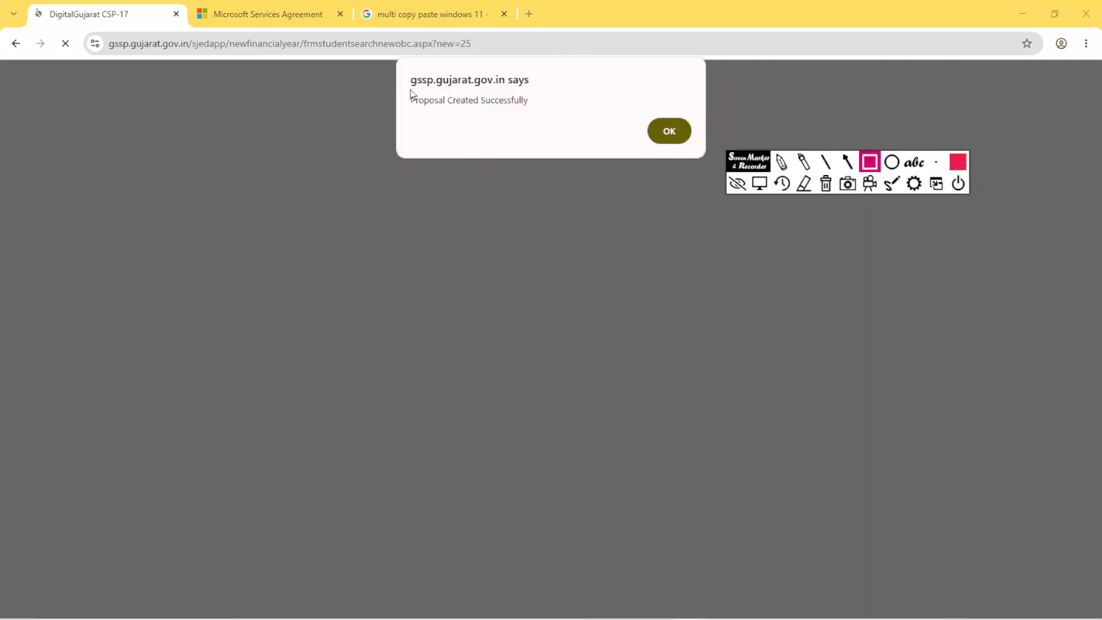
# - Outline the confirmation dialog and its Proposal Created Successfully text in red, and leave the drawing mode
pyautogui.moveTo(393, 62)
pyautogui.mouseDown()
pyautogui.moveTo(458, 138)
pyautogui.moveTo(702, 160)
pyautogui.mouseUp()
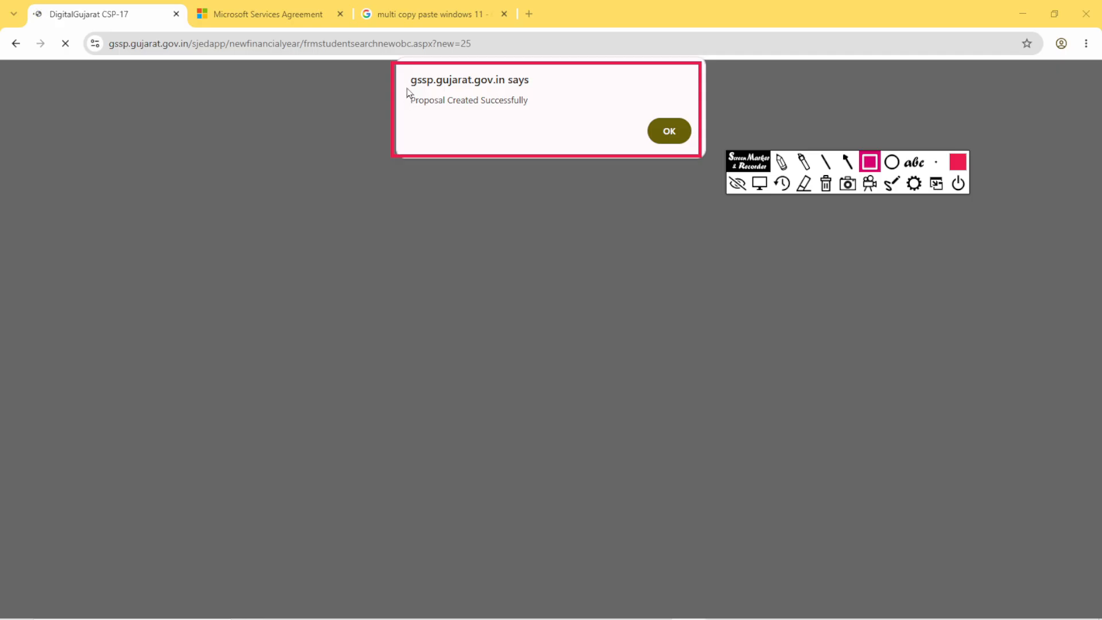
pyautogui.moveTo(405, 86); pyautogui.dragTo(539, 114)
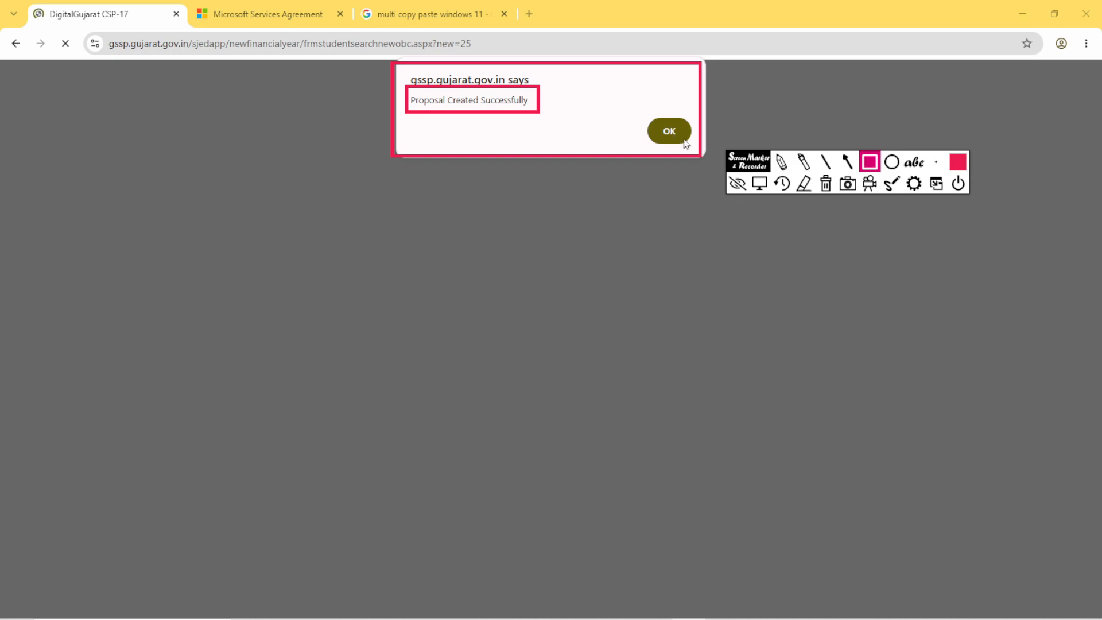
pyautogui.click(760, 185)
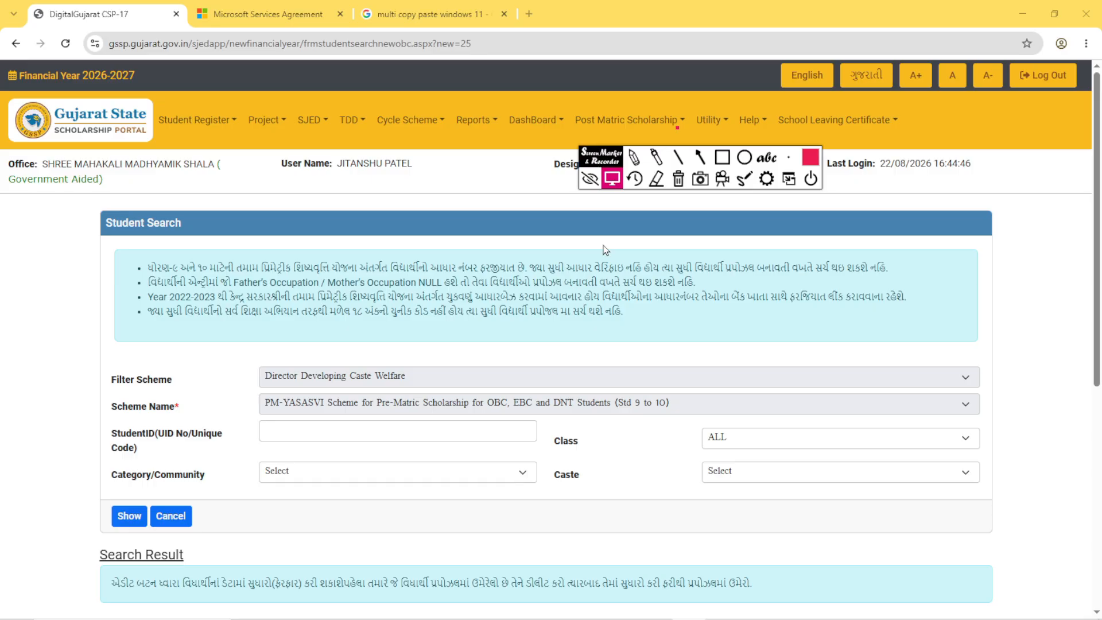
# - Open Proposal Detail for Director Developing Caste Welfare under SJED
pyautogui.click(323, 123)
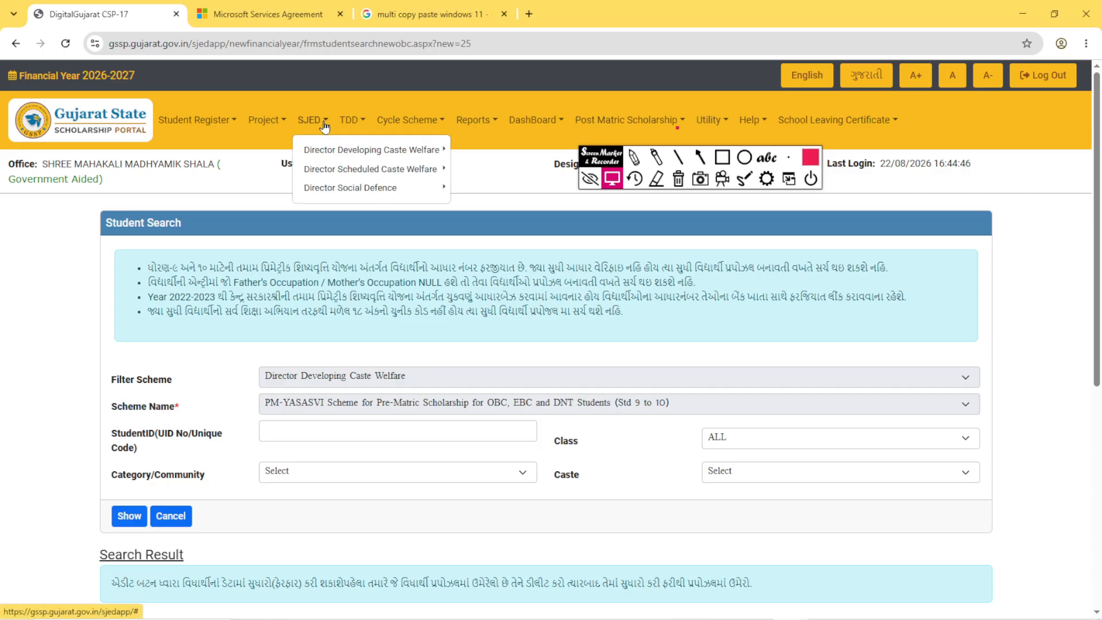
pyautogui.click(385, 150)
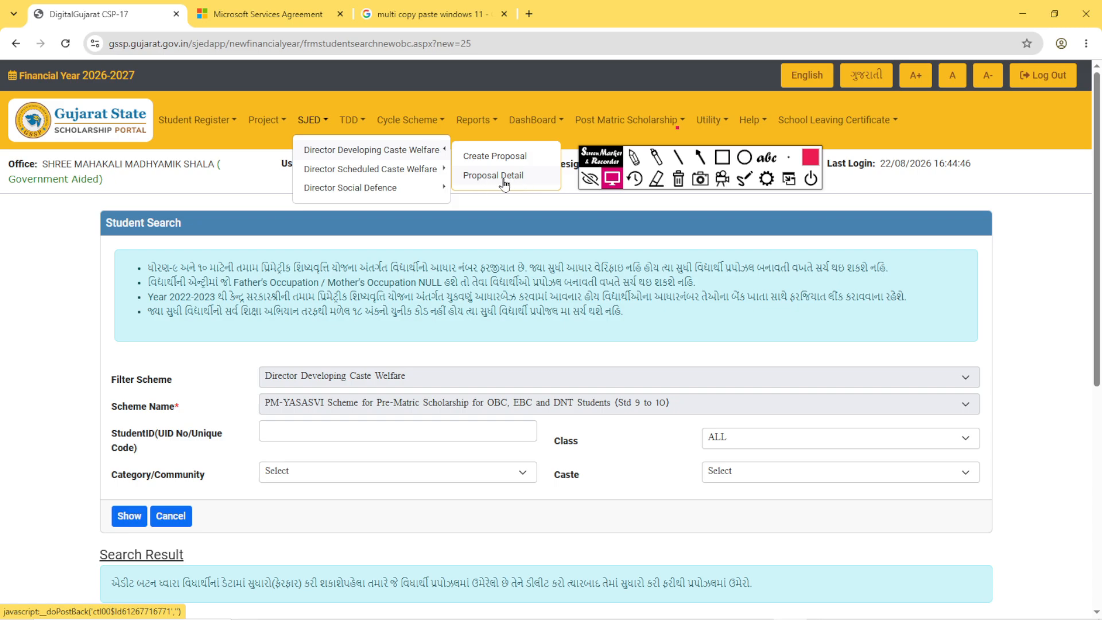
pyautogui.click(504, 183)
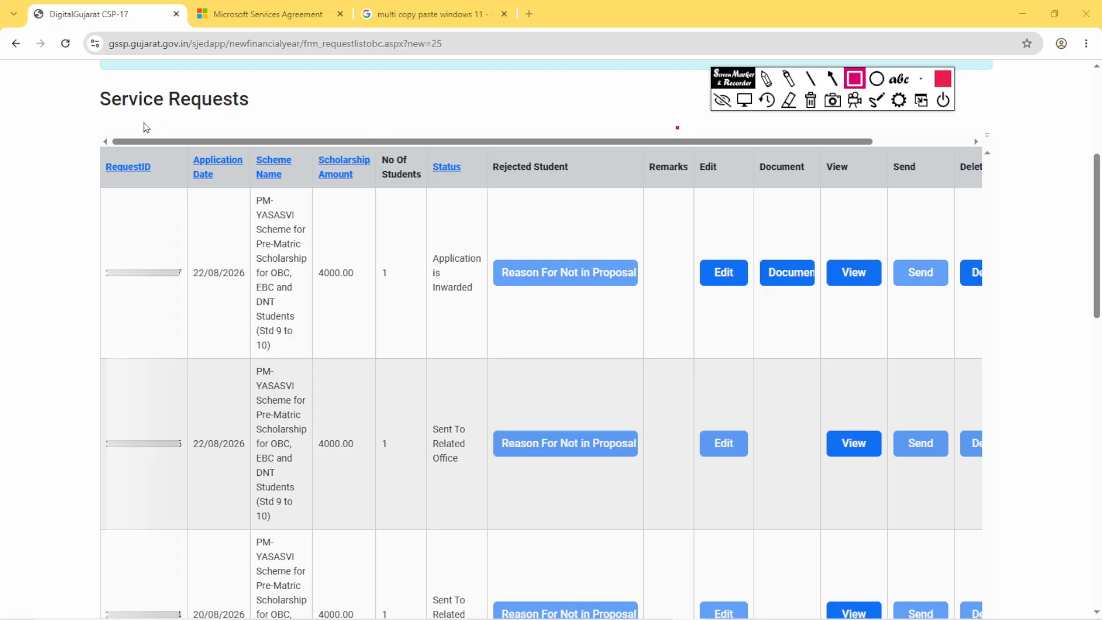
# - Outline the Service Requests table and its first row in red, including that row's request ID, application date, student count and scheme name
pyautogui.moveTo(61, 107)
pyautogui.mouseDown()
pyautogui.moveTo(183, 293)
pyautogui.moveTo(635, 615)
pyautogui.moveTo(1047, 617)
pyautogui.mouseUp()
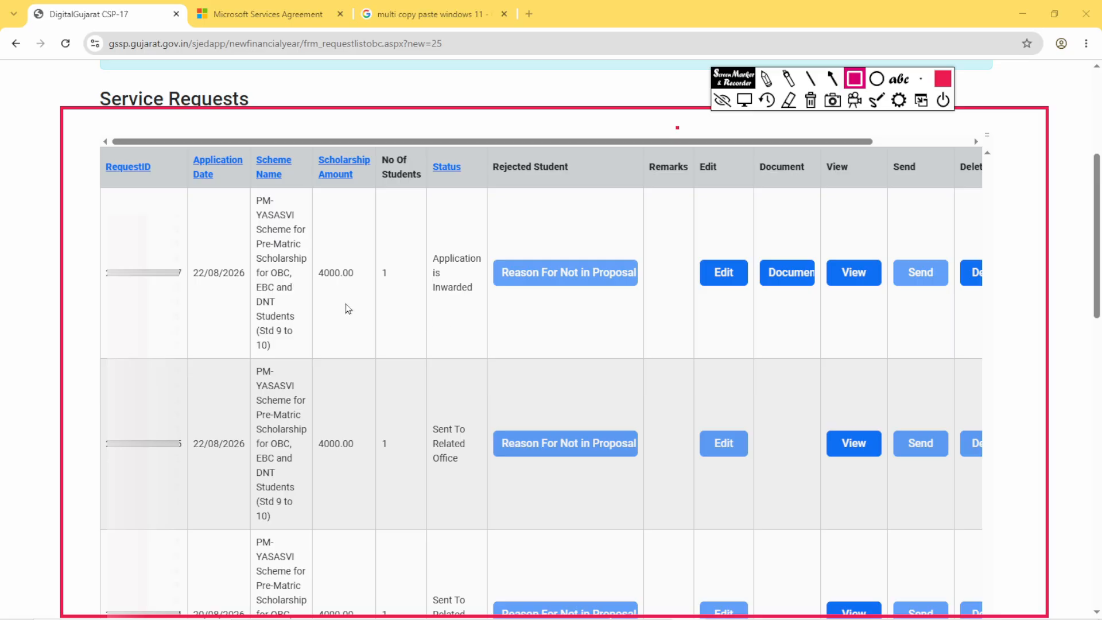
pyautogui.moveTo(77, 207)
pyautogui.mouseDown()
pyautogui.moveTo(179, 270)
pyautogui.moveTo(538, 310)
pyautogui.moveTo(998, 331)
pyautogui.mouseUp()
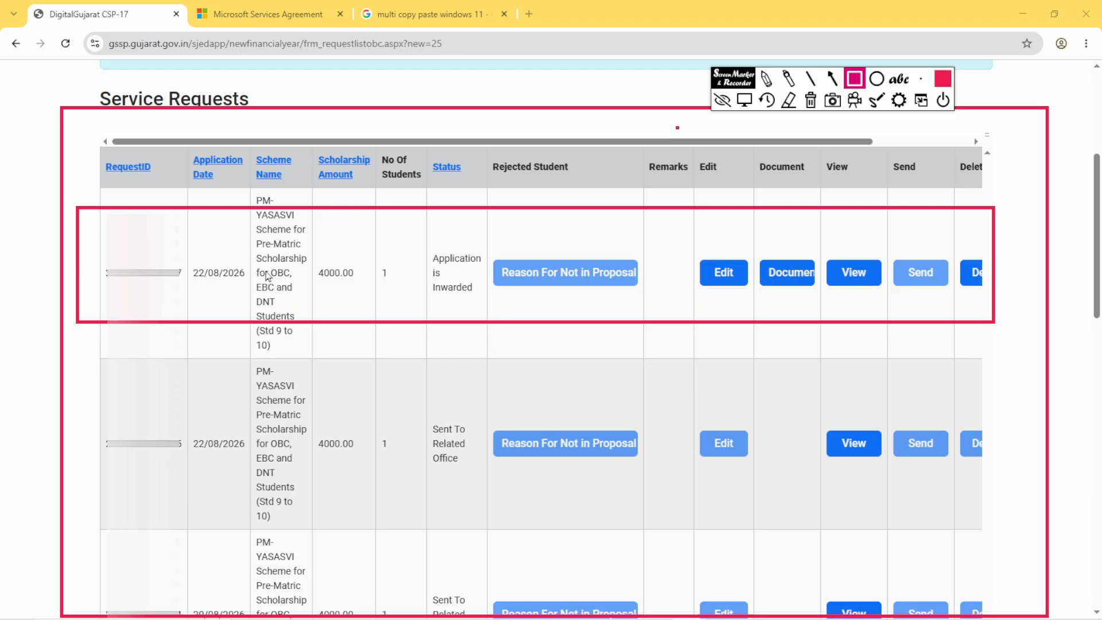
pyautogui.moveTo(90, 253); pyautogui.dragTo(180, 307)
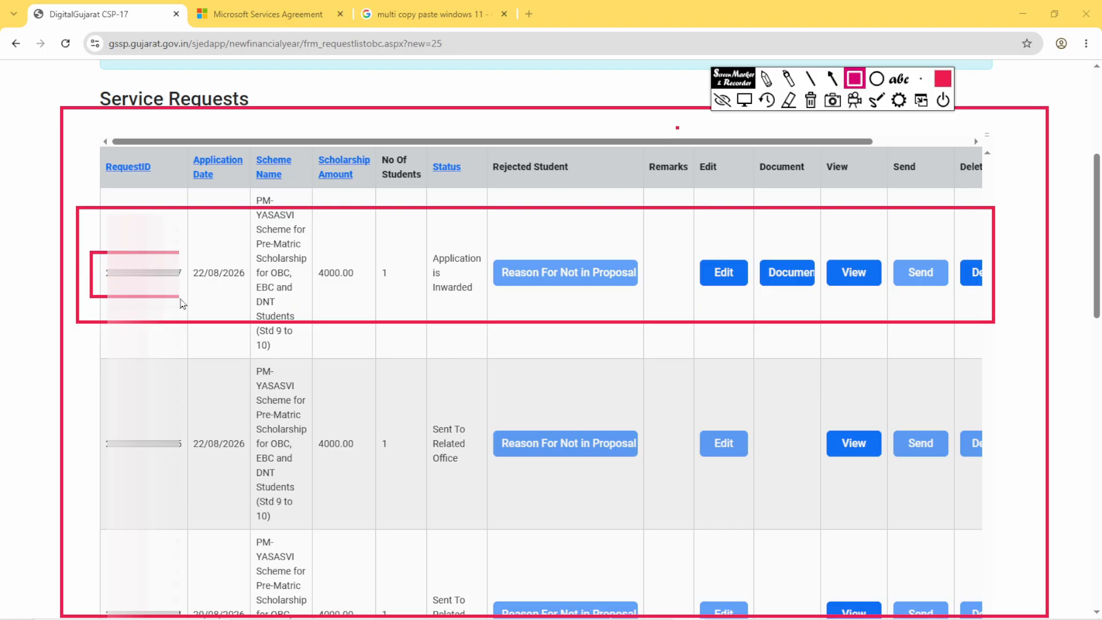
pyautogui.moveTo(180, 255); pyautogui.dragTo(258, 302)
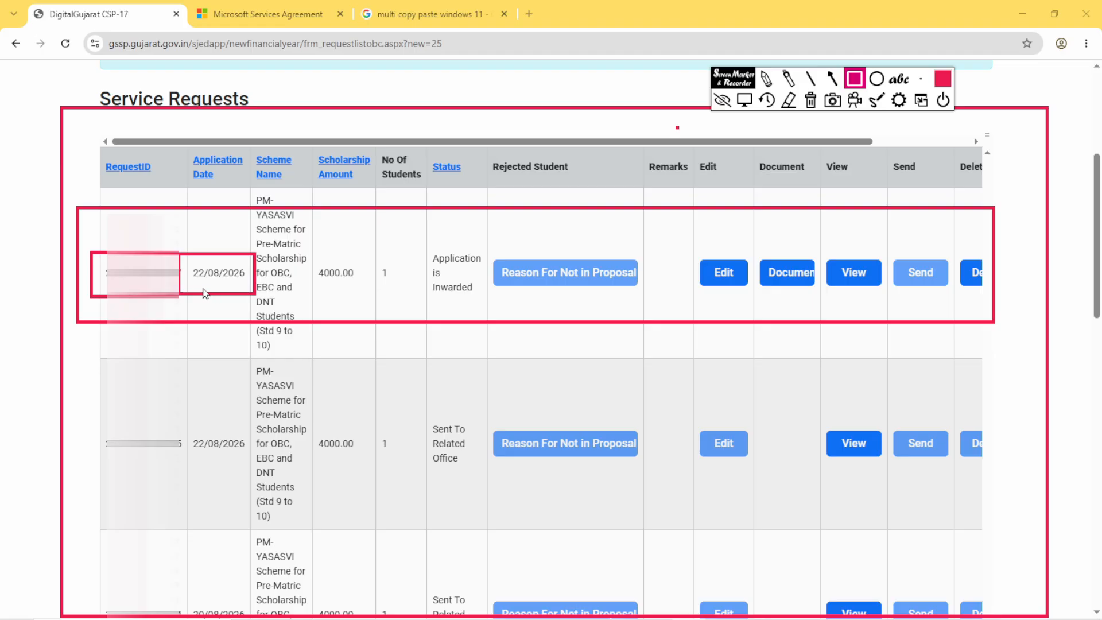
pyautogui.moveTo(376, 255); pyautogui.dragTo(400, 296)
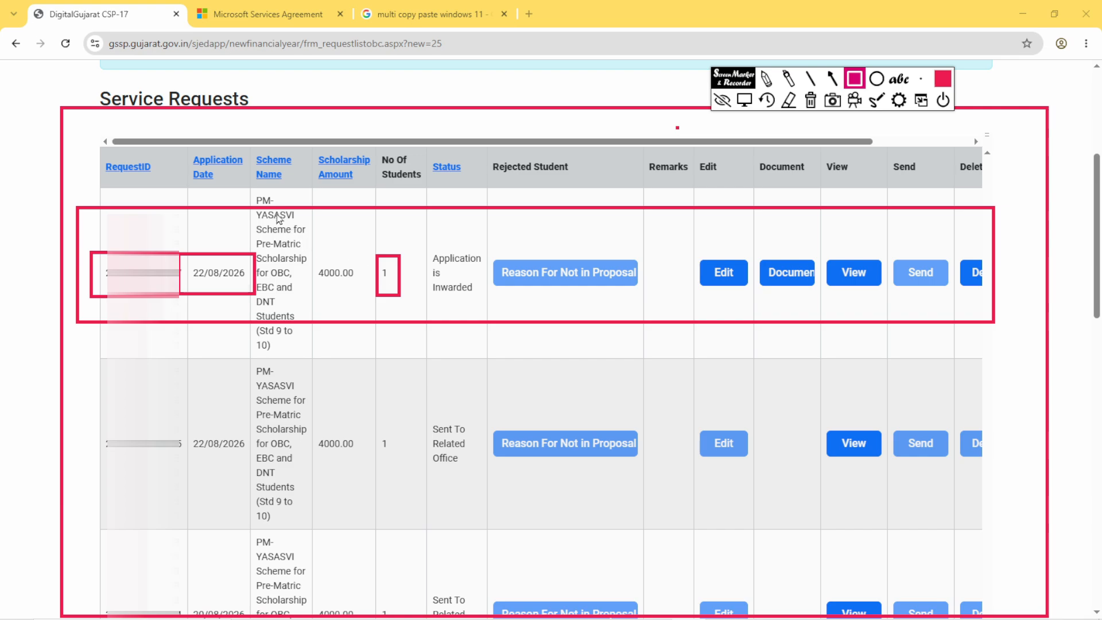
pyautogui.moveTo(244, 190)
pyautogui.mouseDown()
pyautogui.moveTo(304, 206)
pyautogui.moveTo(305, 221)
pyautogui.mouseUp()
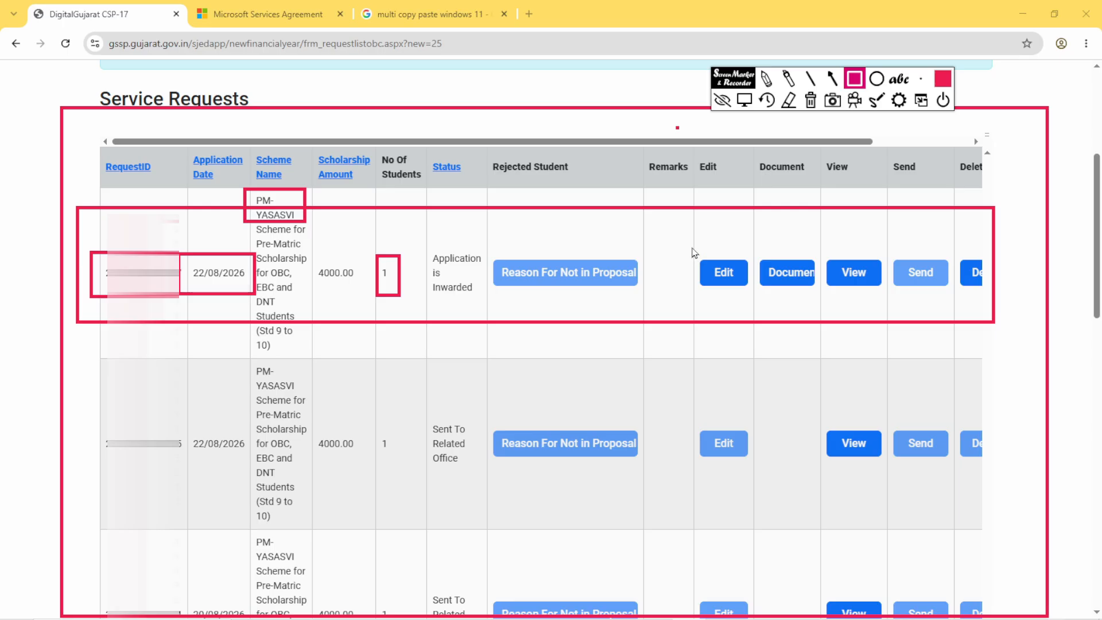
# - Outline the Edit, Document and View buttons of the first service request with separate red rectangles
pyautogui.moveTo(692, 246); pyautogui.dragTo(755, 301)
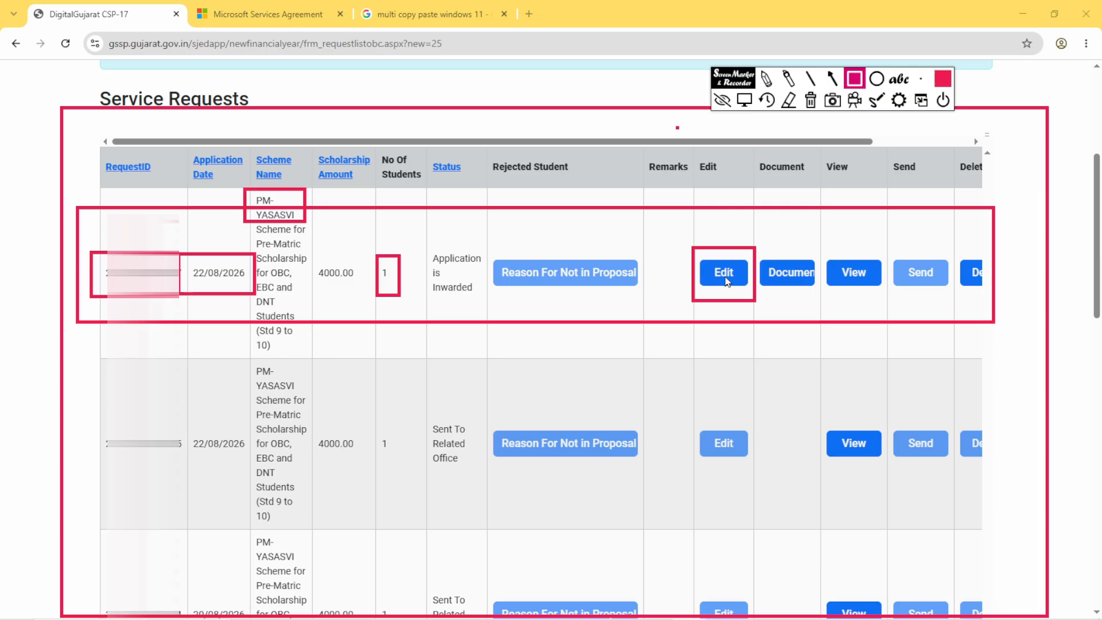
pyautogui.moveTo(762, 241)
pyautogui.mouseDown()
pyautogui.moveTo(791, 314)
pyautogui.moveTo(826, 315)
pyautogui.mouseUp()
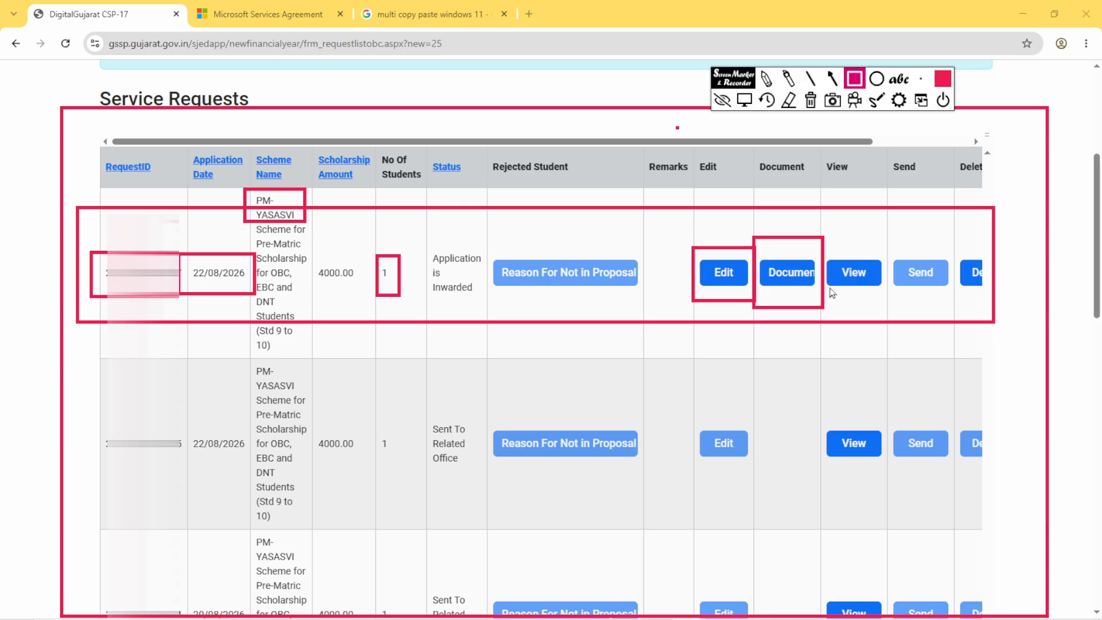
pyautogui.moveTo(824, 248)
pyautogui.mouseDown()
pyautogui.moveTo(858, 292)
pyautogui.moveTo(890, 305)
pyautogui.mouseUp()
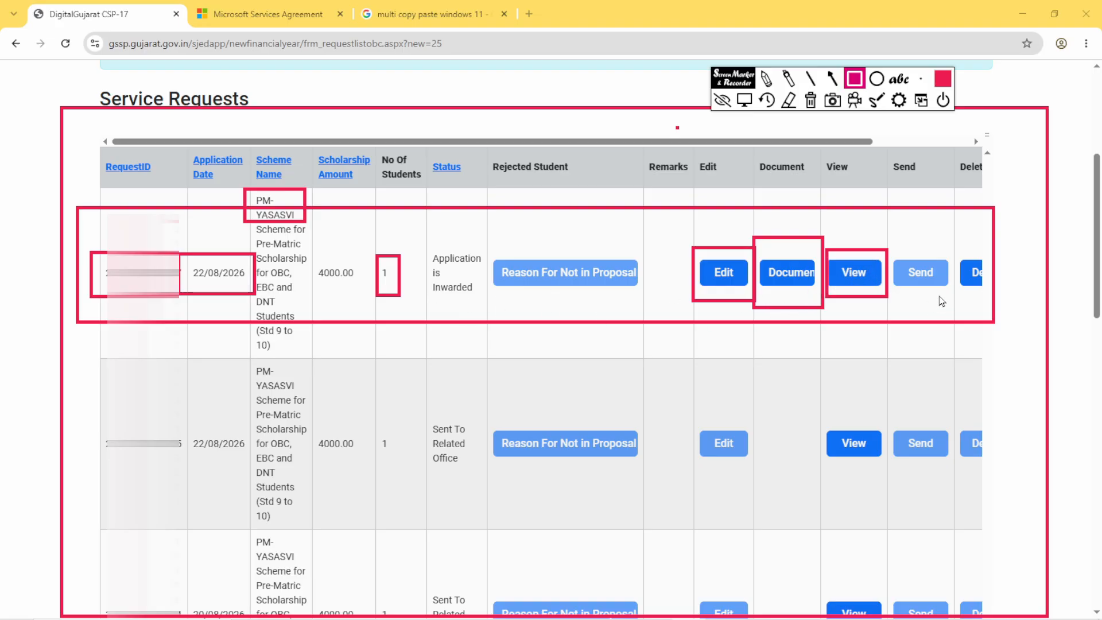
# - Outline the Send and Delete buttons of the first service request in red, and leave the drawing mode
pyautogui.moveTo(891, 250)
pyautogui.mouseDown()
pyautogui.moveTo(920, 298)
pyautogui.moveTo(948, 298)
pyautogui.mouseUp()
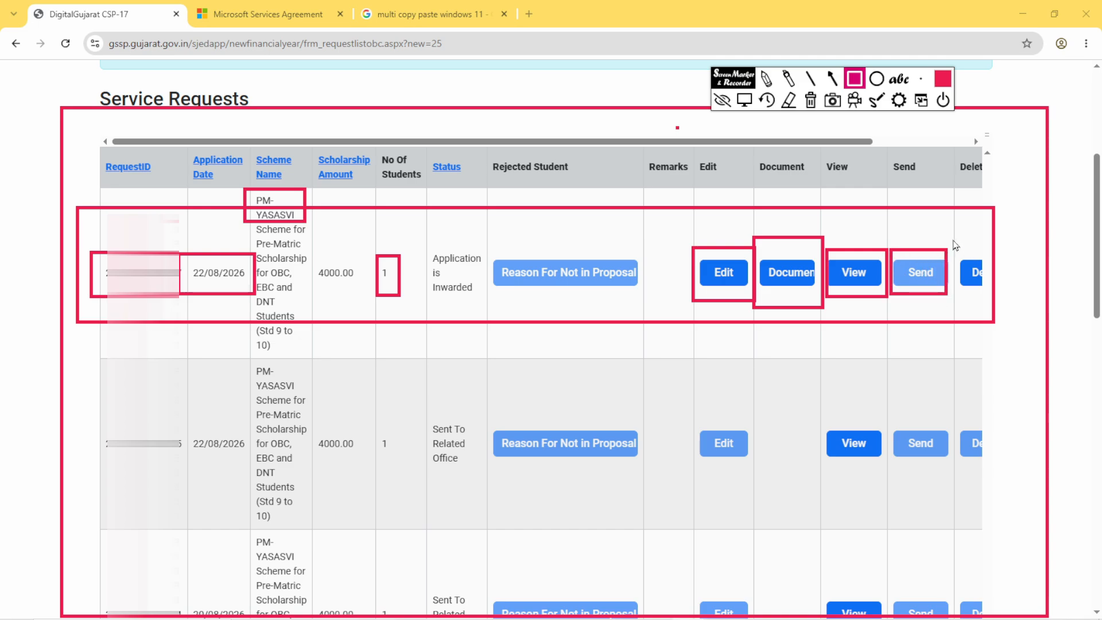
pyautogui.moveTo(954, 240); pyautogui.dragTo(988, 297)
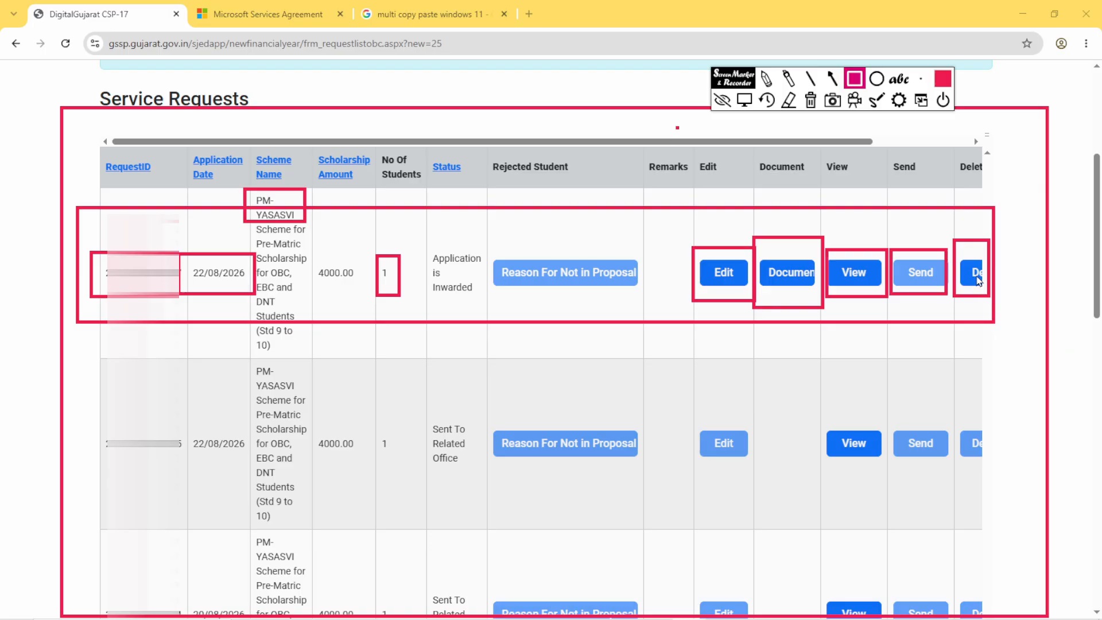
pyautogui.click(744, 100)
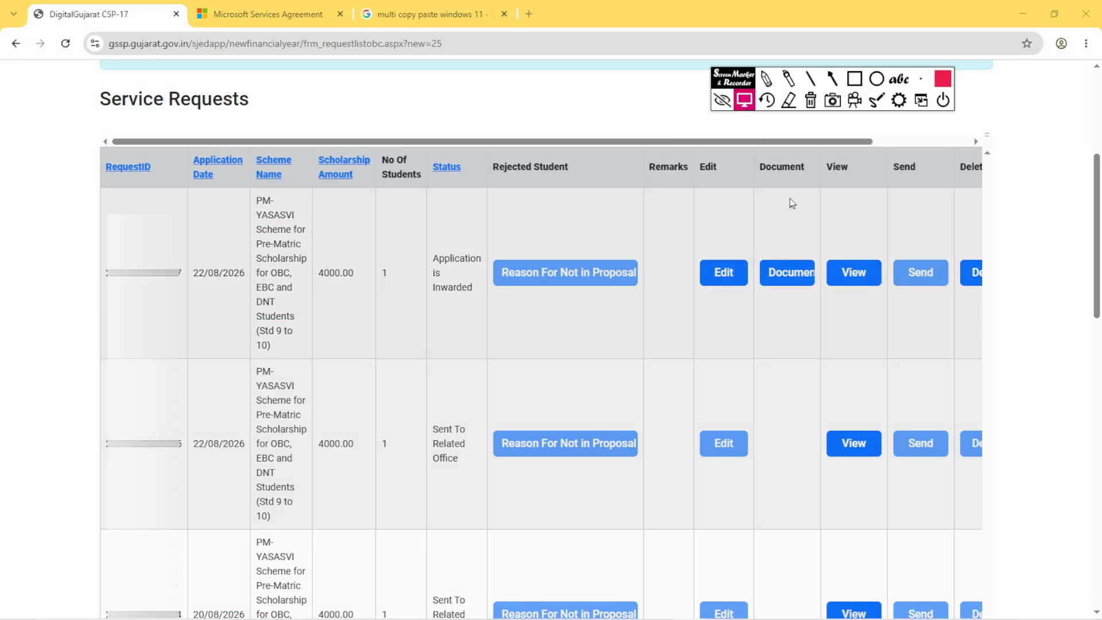
# - Open the document page of the first service request and outline its student document table in red, moving the drawing toolbar off the Document column
pyautogui.click(787, 287)
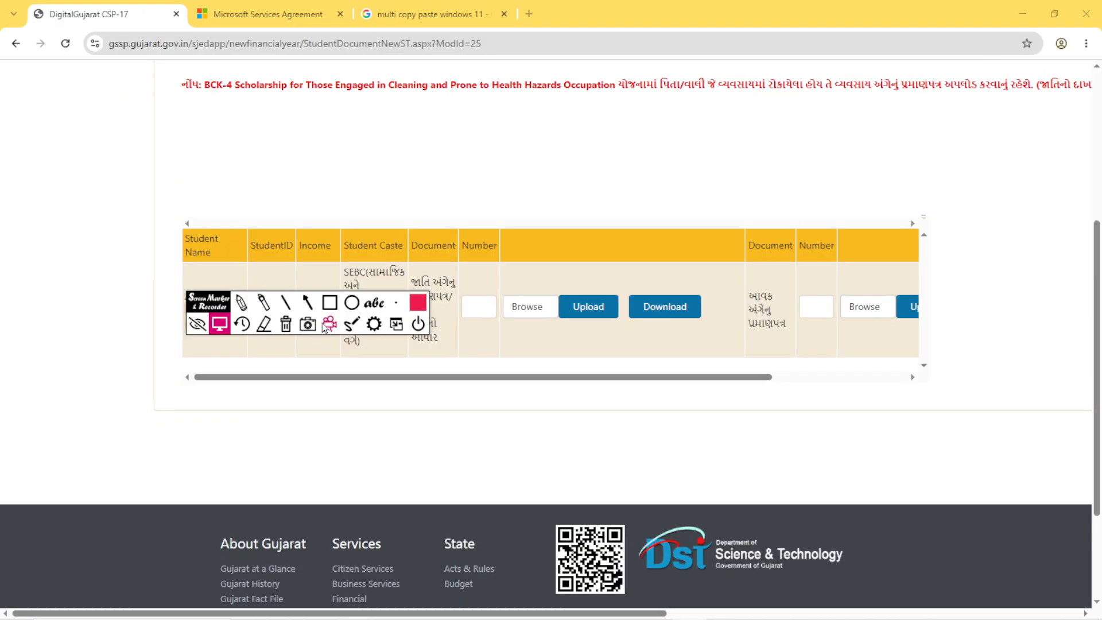
pyautogui.click(332, 305)
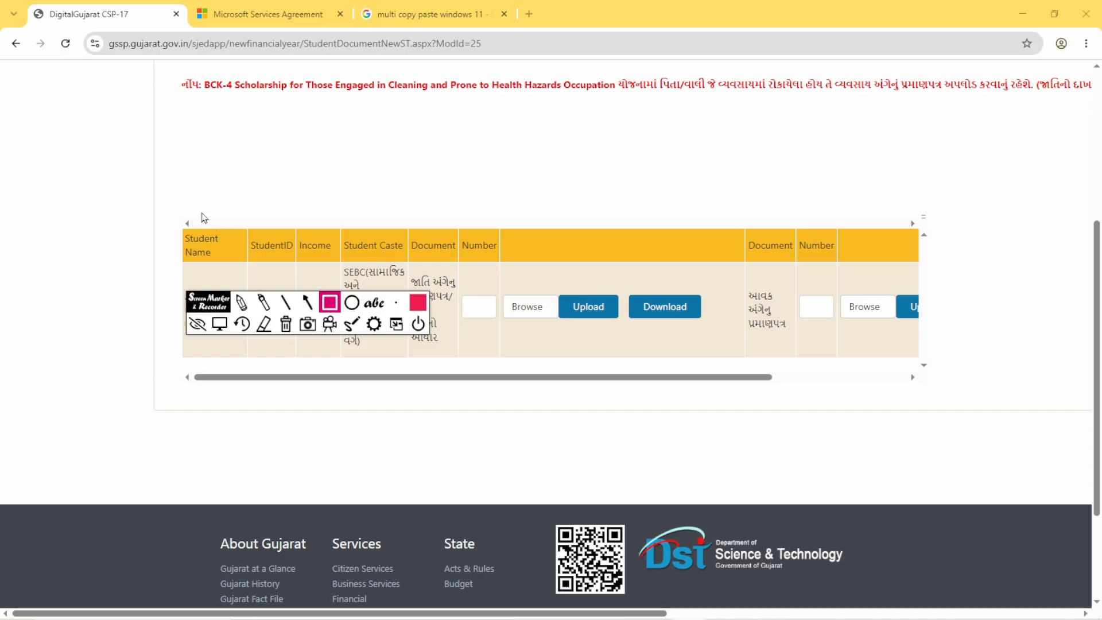
pyautogui.moveTo(140, 180)
pyautogui.mouseDown()
pyautogui.moveTo(294, 380)
pyautogui.moveTo(991, 404)
pyautogui.moveTo(992, 423)
pyautogui.mouseUp()
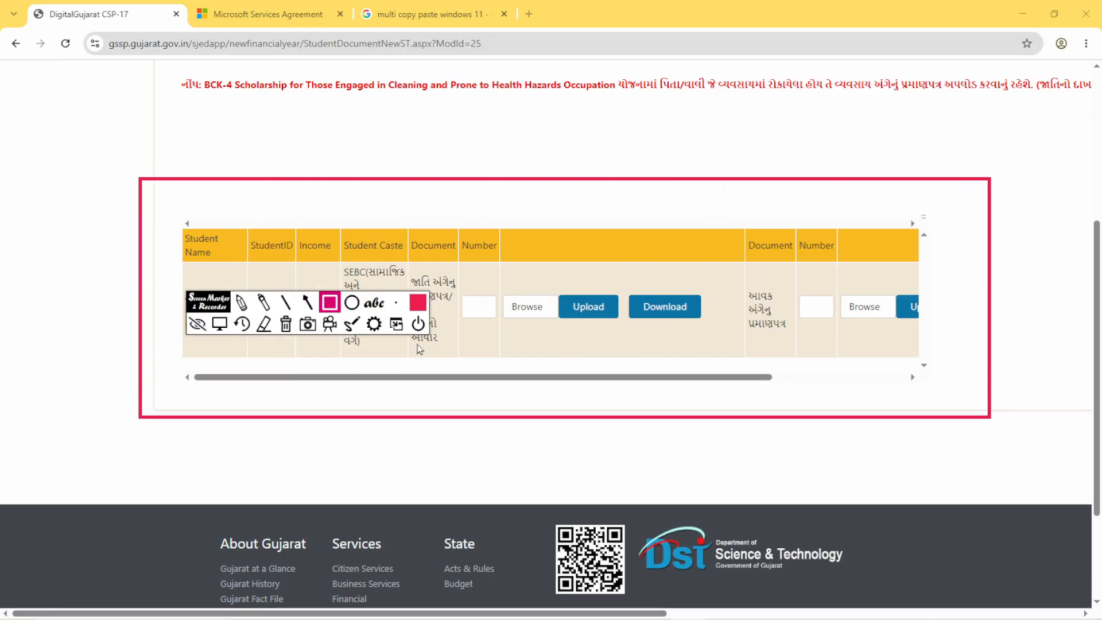
pyautogui.moveTo(219, 323); pyautogui.dragTo(169, 320)
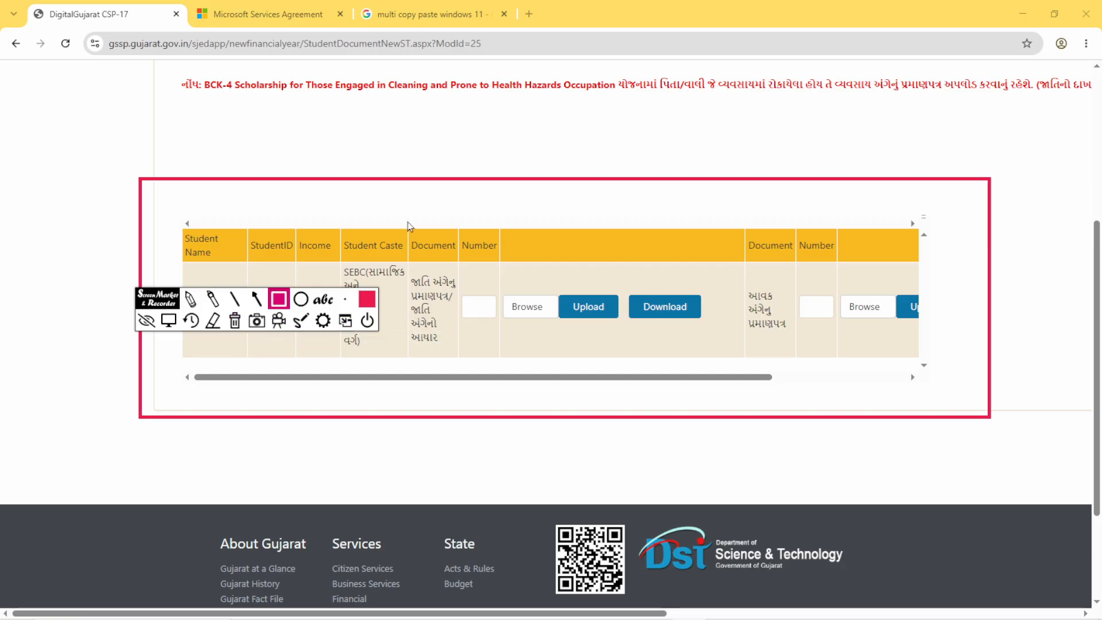
# - Outline both Document columns in red, plus the caste certificate's Number field, Browse button and Upload button
pyautogui.moveTo(402, 218)
pyautogui.mouseDown()
pyautogui.moveTo(433, 330)
pyautogui.moveTo(461, 369)
pyautogui.mouseUp()
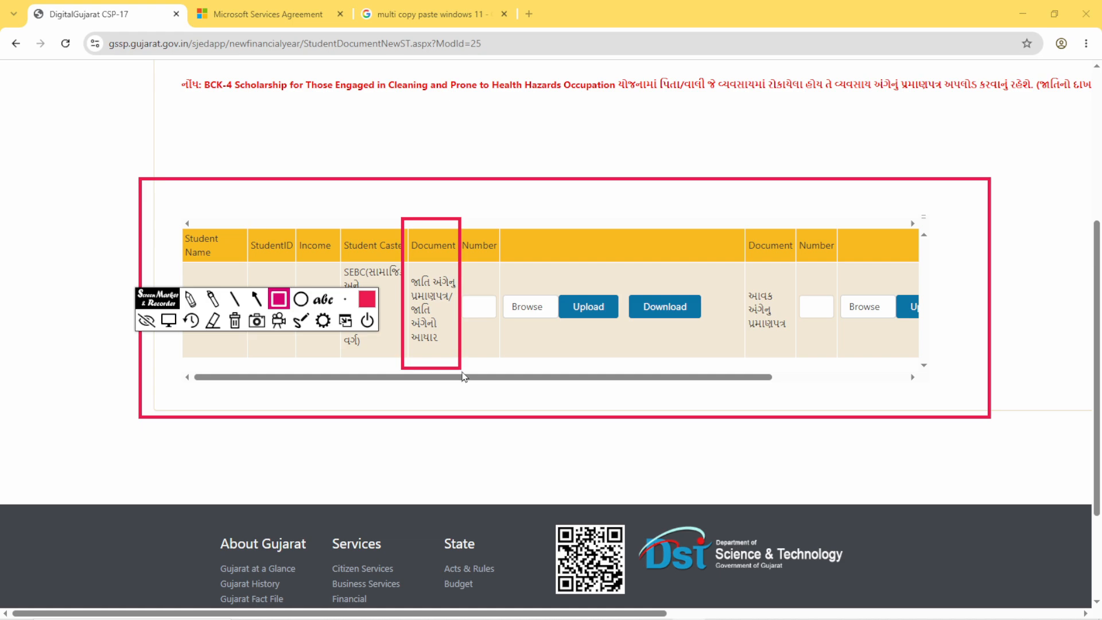
pyautogui.moveTo(736, 215); pyautogui.dragTo(797, 358)
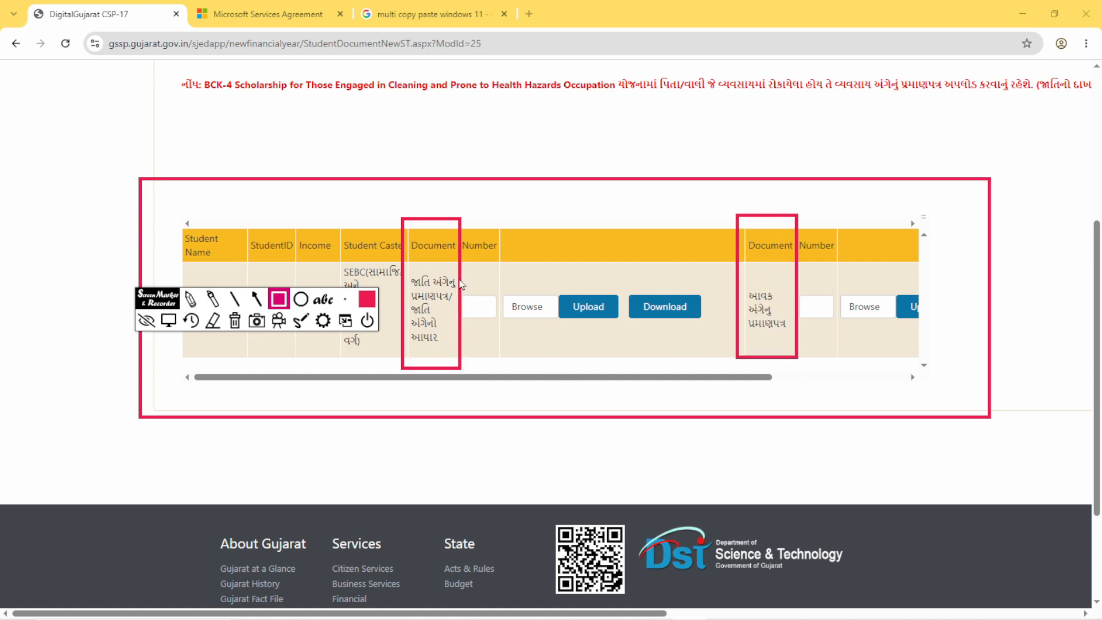
pyautogui.moveTo(460, 279); pyautogui.dragTo(501, 344)
pyautogui.moveTo(501, 277); pyautogui.dragTo(557, 355)
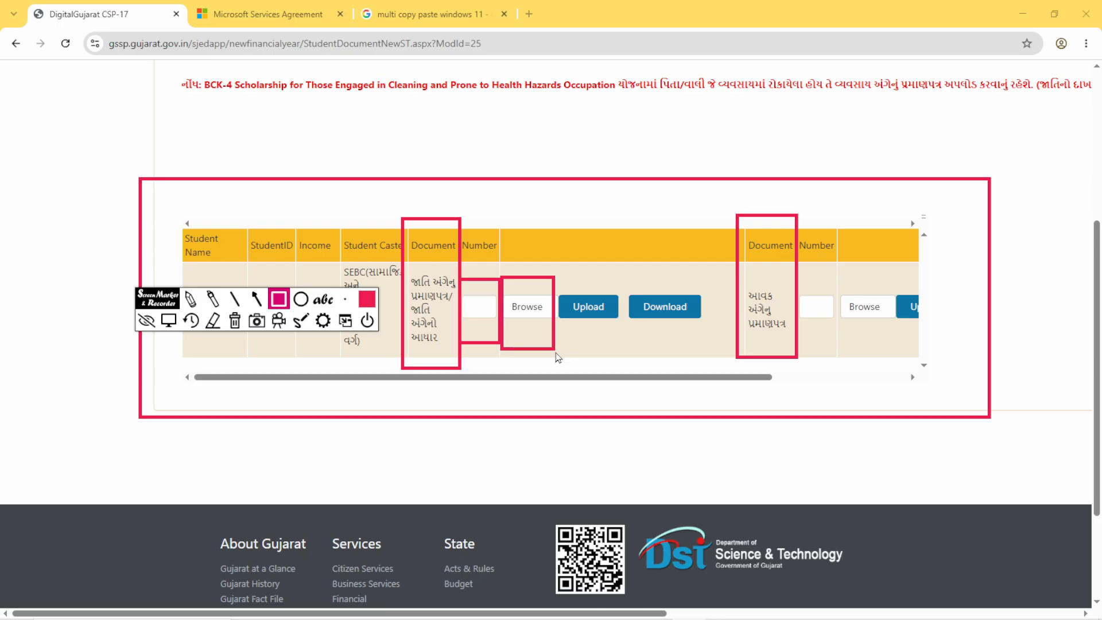
pyautogui.moveTo(560, 282); pyautogui.dragTo(612, 344)
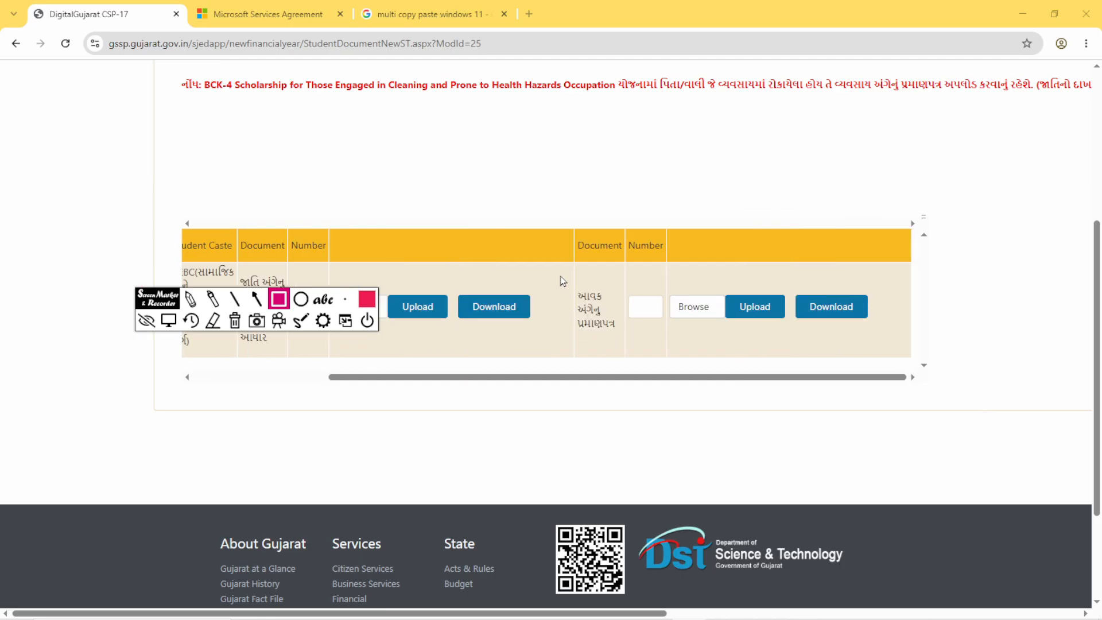
# - Outline the income certificate's name, Number field, Browse and Upload buttons and the whole table in red, and erase all drawings
pyautogui.moveTo(561, 275); pyautogui.dragTo(622, 349)
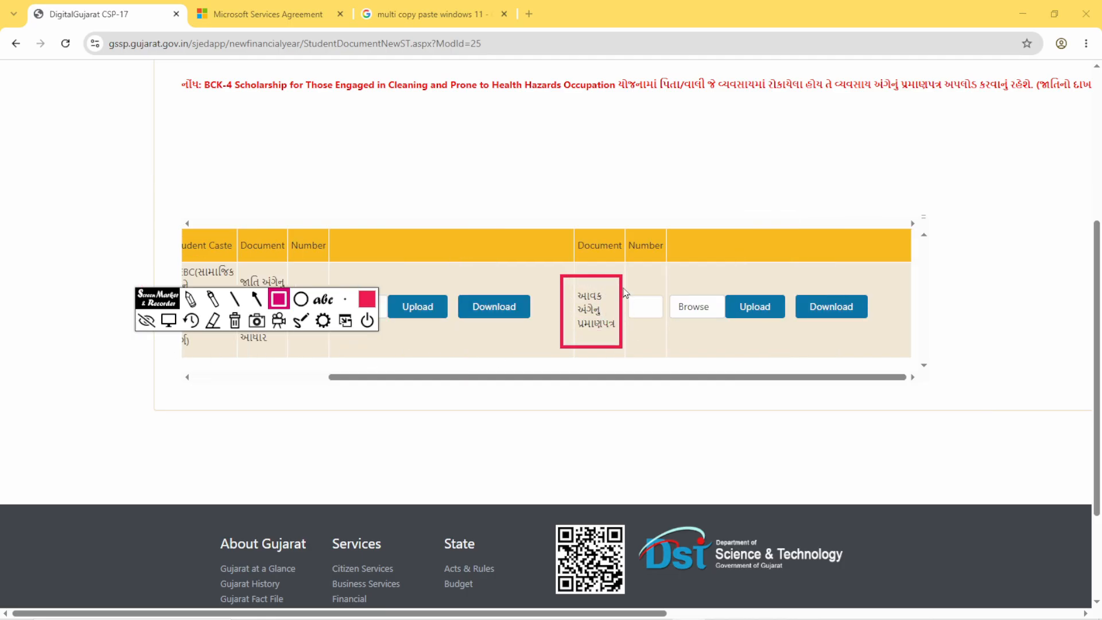
pyautogui.moveTo(623, 285); pyautogui.dragTo(669, 343)
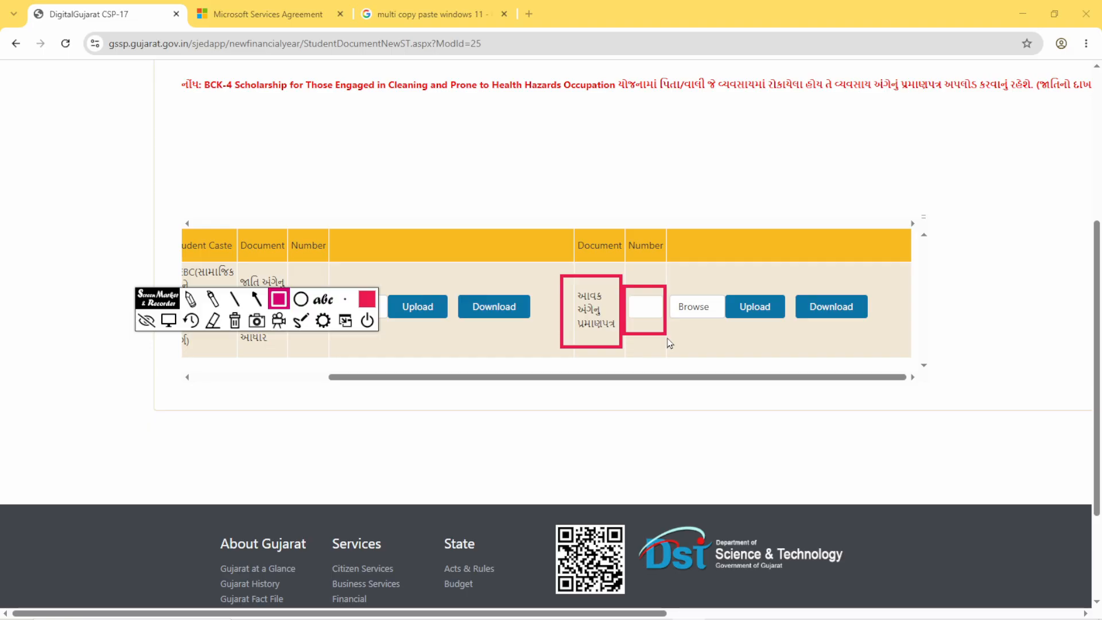
pyautogui.moveTo(674, 284); pyautogui.dragTo(712, 334)
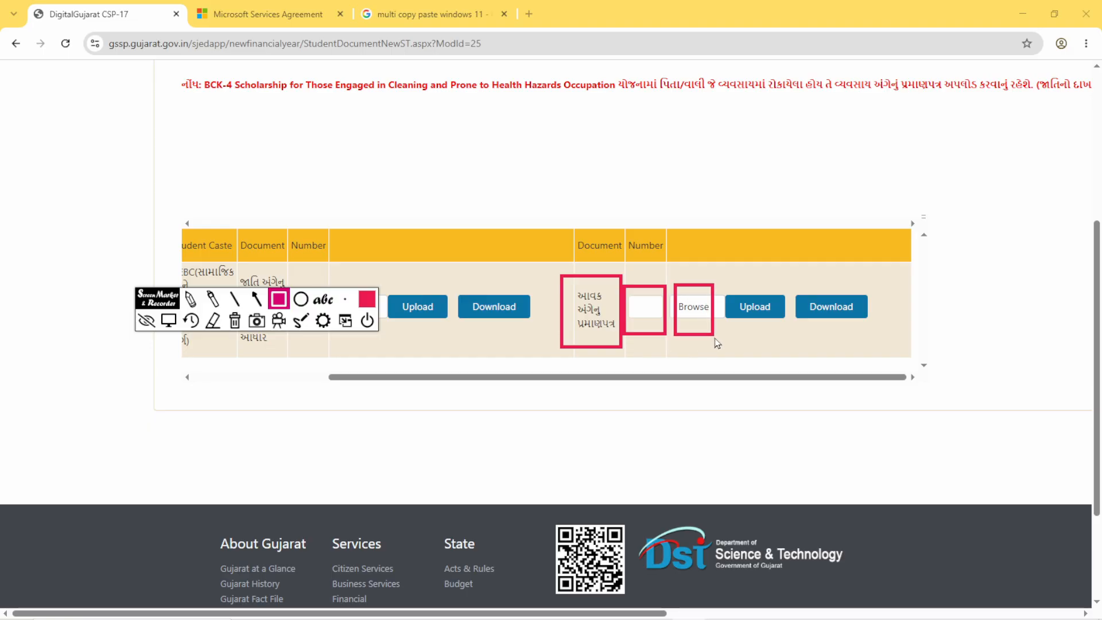
pyautogui.moveTo(724, 280); pyautogui.dragTo(786, 335)
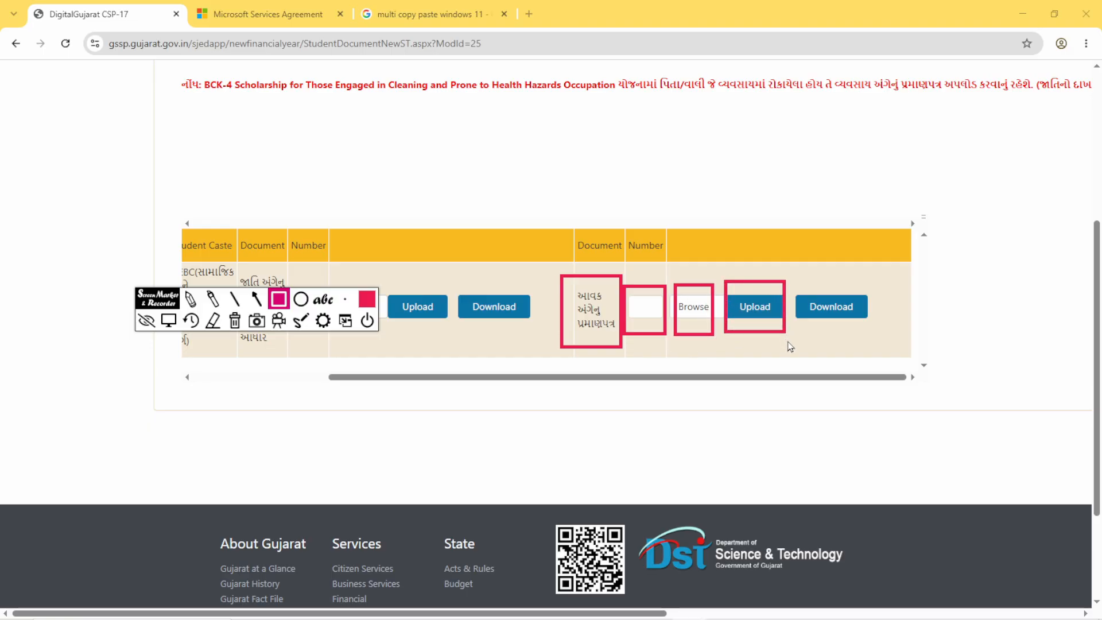
pyautogui.moveTo(74, 190)
pyautogui.mouseDown()
pyautogui.moveTo(122, 248)
pyautogui.moveTo(773, 427)
pyautogui.moveTo(952, 414)
pyautogui.mouseUp()
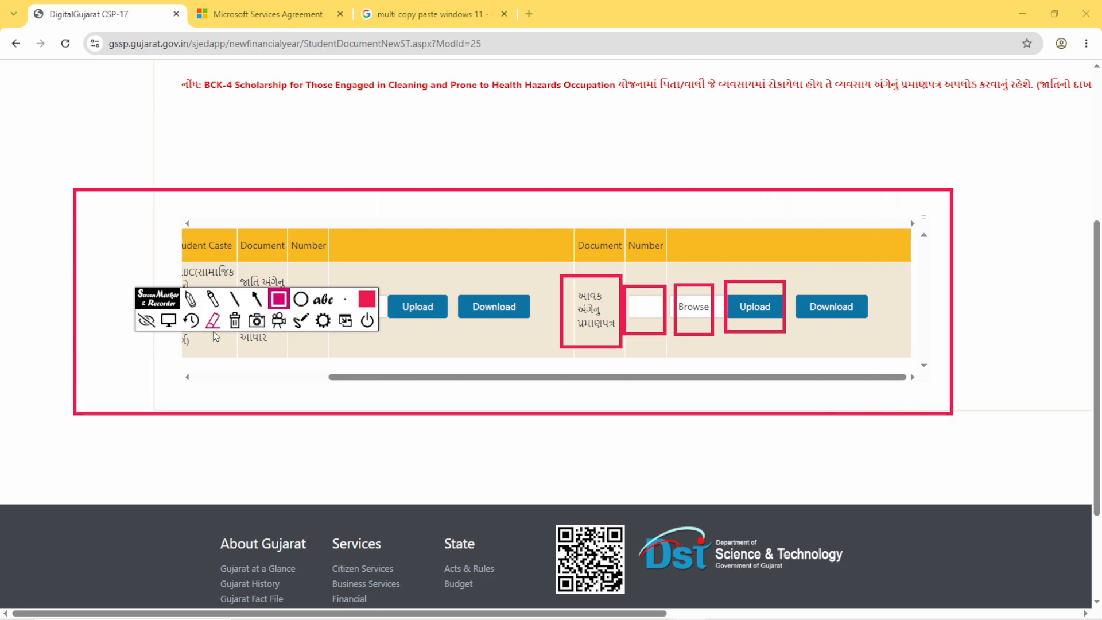
pyautogui.click(235, 321)
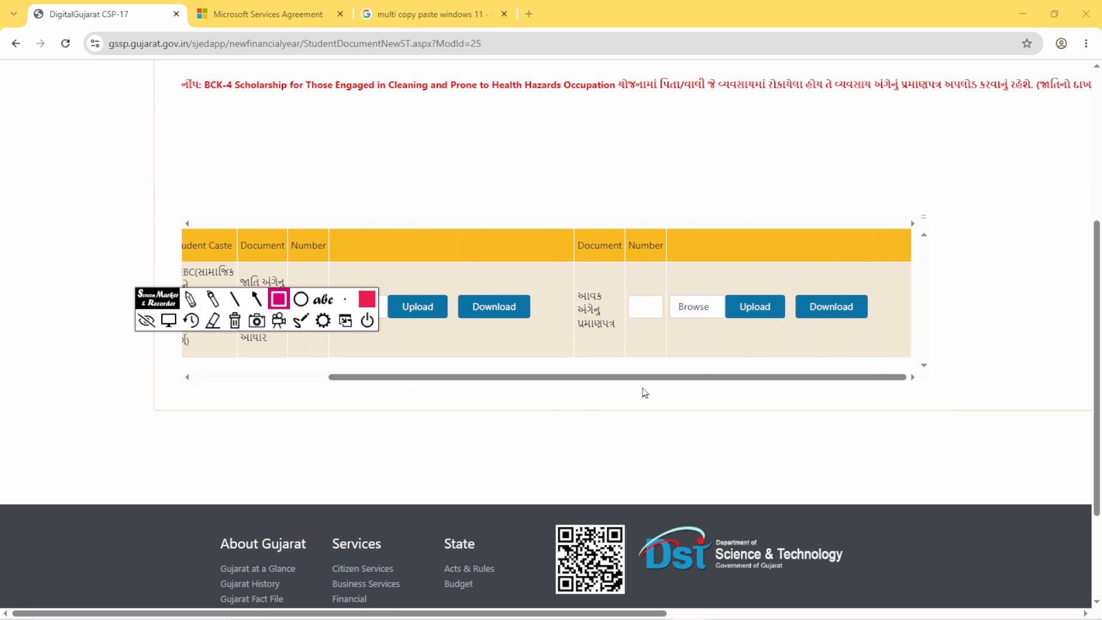
# - Outline Director Developing Caste Welfare under SJED in red and open its Proposal Detail page
pyautogui.scroll(5, 648, 385)
pyautogui.moveTo(219, 184); pyautogui.dragTo(394, 219)
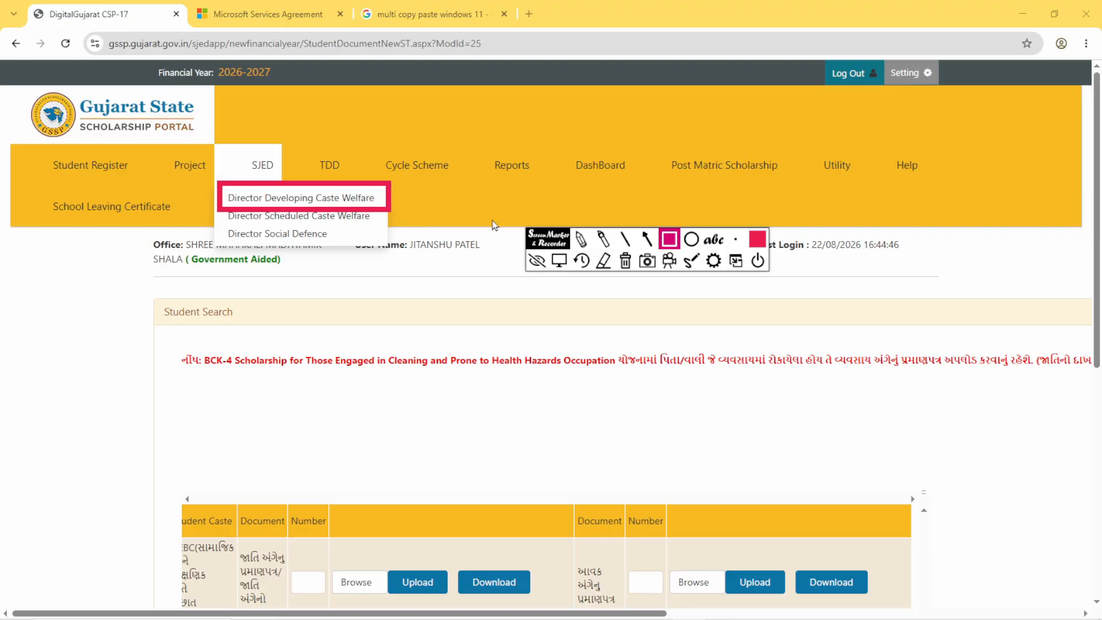
pyautogui.click(559, 260)
pyautogui.moveTo(335, 201)
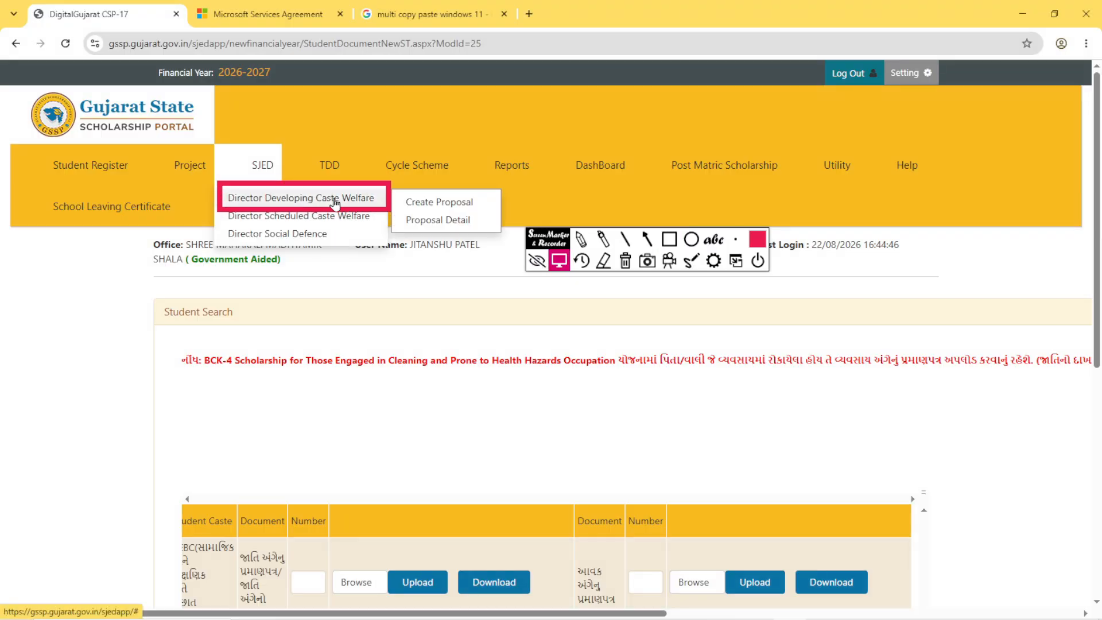
pyautogui.click(433, 224)
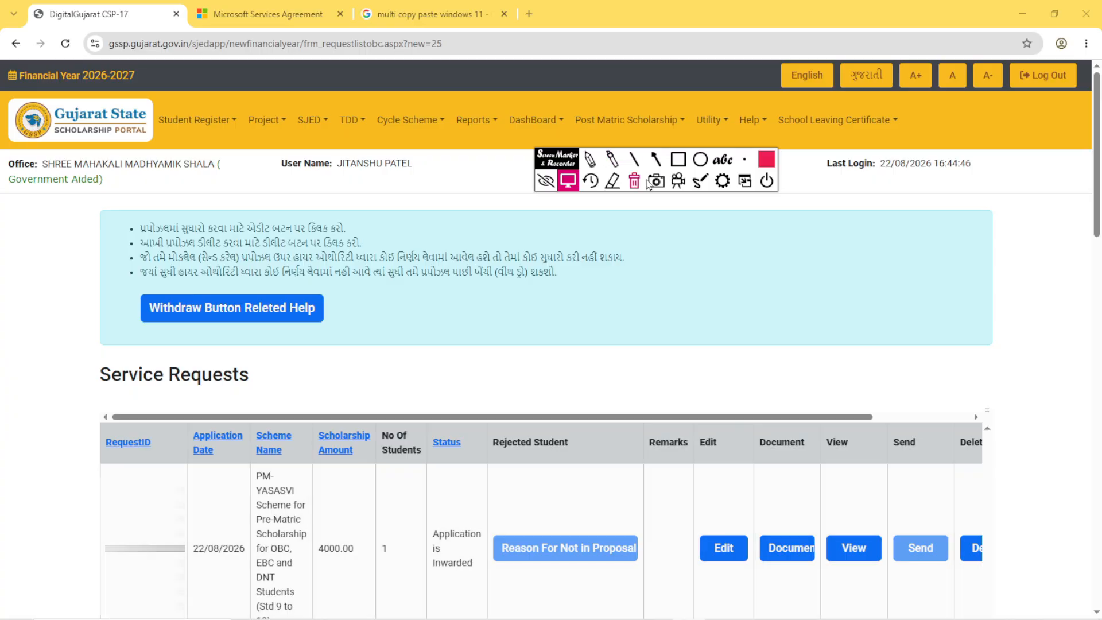
# - Outline the Send button of the first service request with a red rectangle
pyautogui.click(677, 160)
pyautogui.moveTo(883, 512)
pyautogui.mouseDown()
pyautogui.moveTo(903, 576)
pyautogui.moveTo(954, 577)
pyautogui.mouseUp()
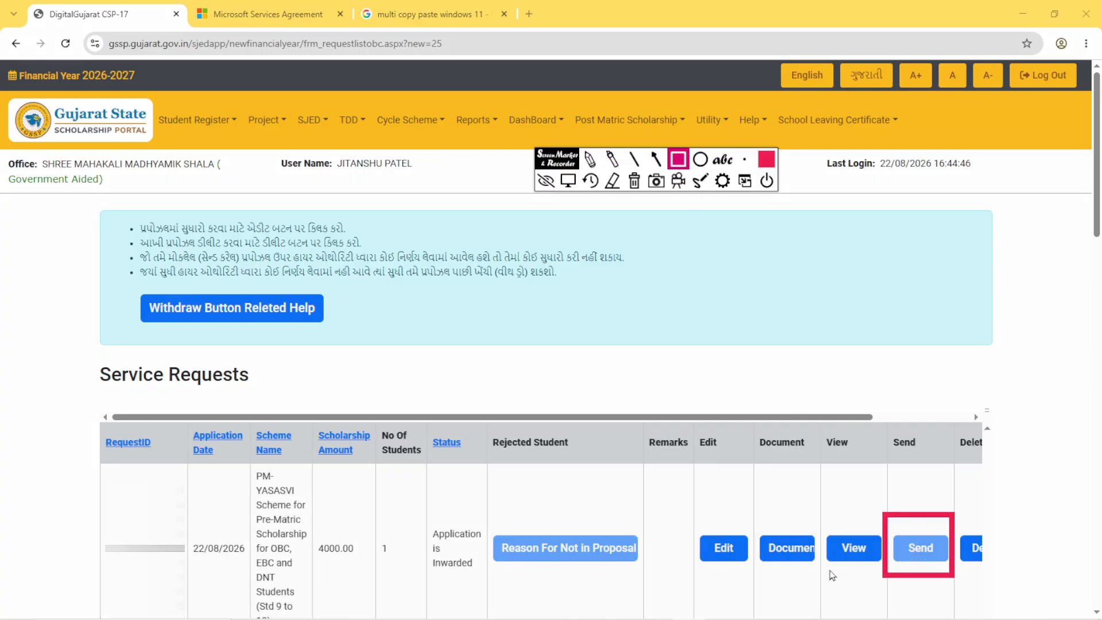